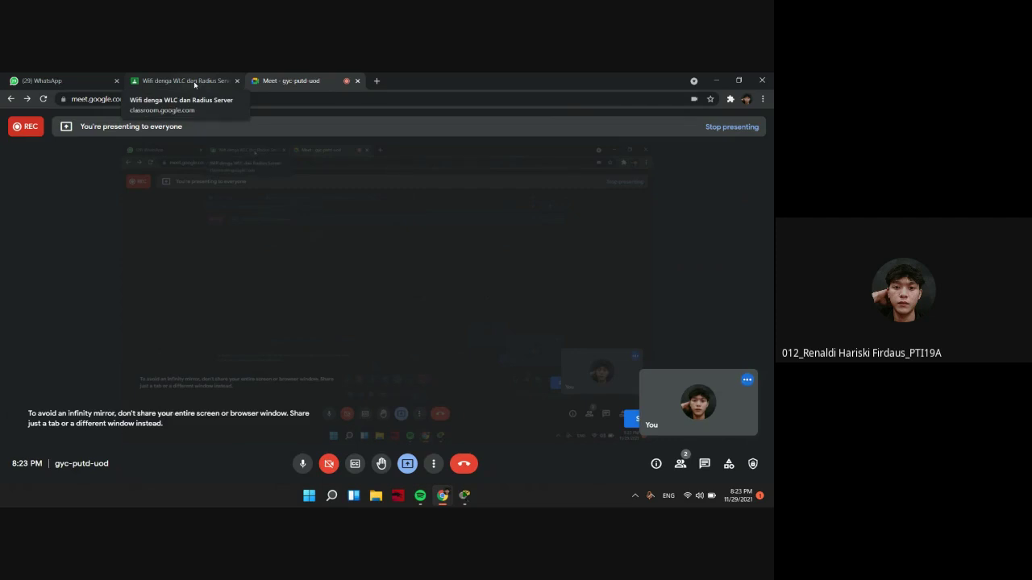
Switch to the Classroom PDF "Praktikum - Wifi dengan WLC dan Radius Server" and read its title, objectives and opening theory section
{"action": "left_click", "coordinate": [194, 85]}
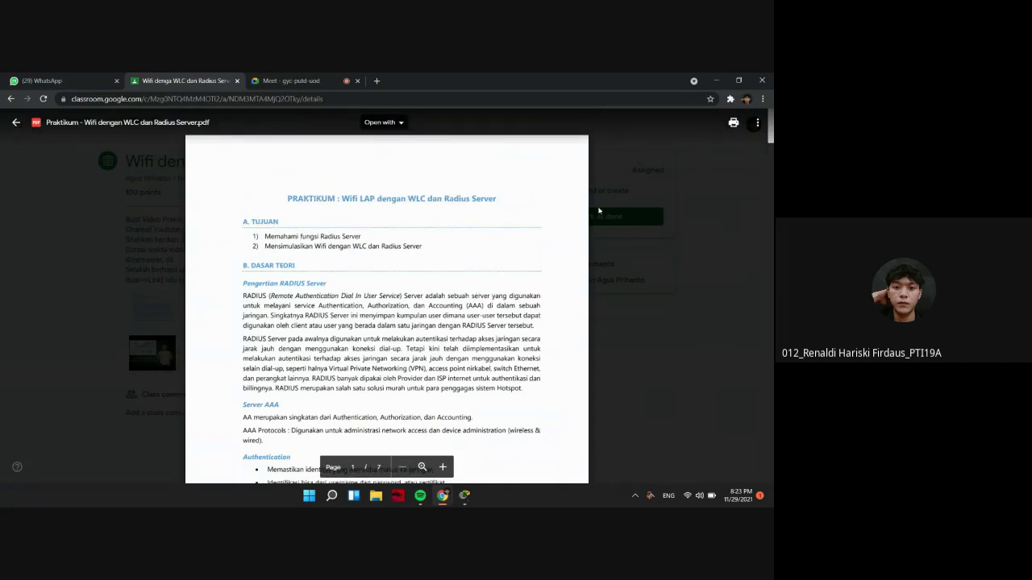
{"action": "scroll", "coordinate": [500, 208], "scroll_direction": "down", "scroll_amount": 1}
{"action": "scroll", "coordinate": [467, 208], "scroll_direction": "up", "scroll_amount": 1}
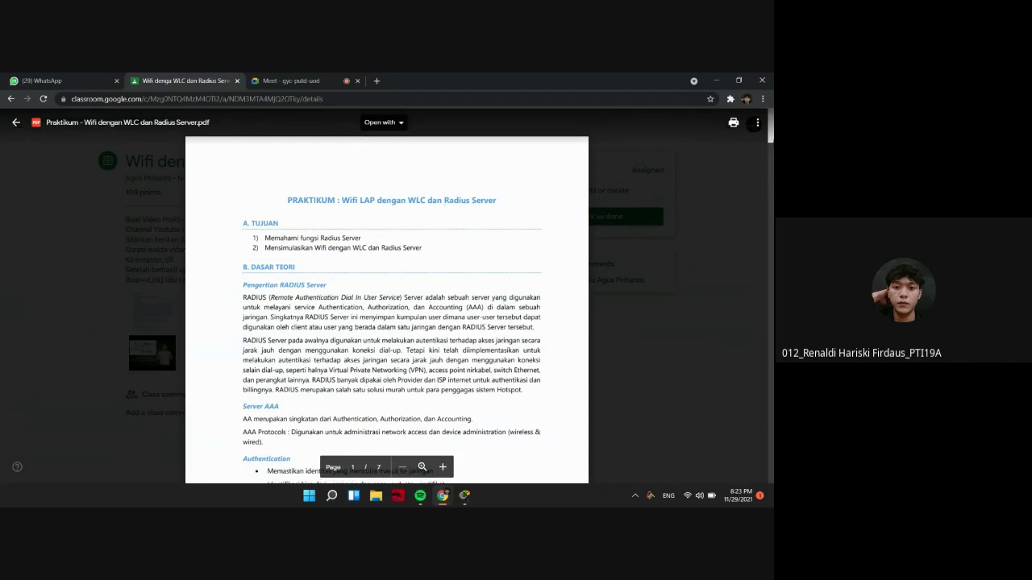
{"action": "scroll", "coordinate": [443, 208], "scroll_direction": "down", "scroll_amount": 1}
{"action": "scroll", "coordinate": [443, 208], "scroll_direction": "up", "scroll_amount": 1}
{"action": "scroll", "coordinate": [761, 165], "scroll_direction": "down", "scroll_amount": 1}
{"action": "scroll", "coordinate": [750, 170], "scroll_direction": "up", "scroll_amount": 1}
{"action": "mouse_move", "coordinate": [772, 129]}
{"action": "left_mouse_down"}
{"action": "mouse_move", "coordinate": [772, 153]}
{"action": "mouse_move", "coordinate": [772, 114]}
{"action": "left_mouse_up"}
{"action": "scroll", "coordinate": [387, 314], "scroll_direction": "down", "scroll_amount": 2}
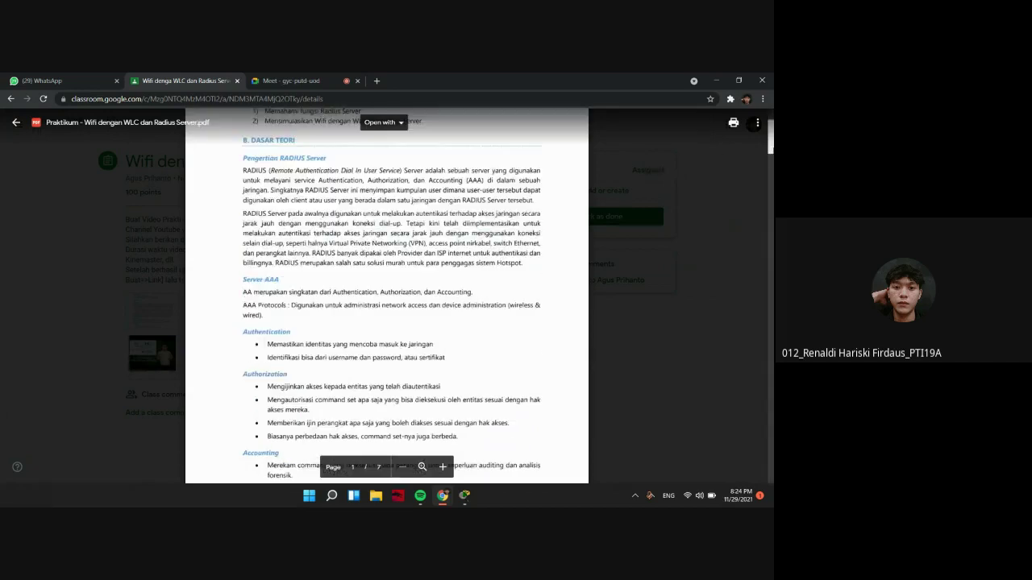
{"action": "scroll", "coordinate": [387, 299], "scroll_direction": "up", "scroll_amount": 1}
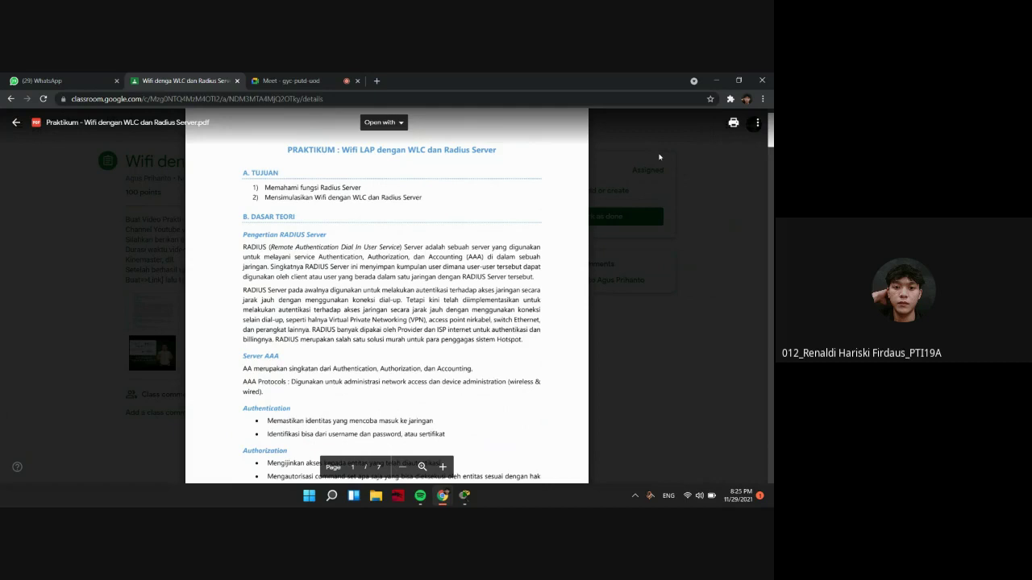
Read the document's theory on the RADIUS server definition, AAA server, Authentication, Authorization and Accounting
{"action": "scroll", "coordinate": [613, 145], "scroll_direction": "down", "scroll_amount": 1}
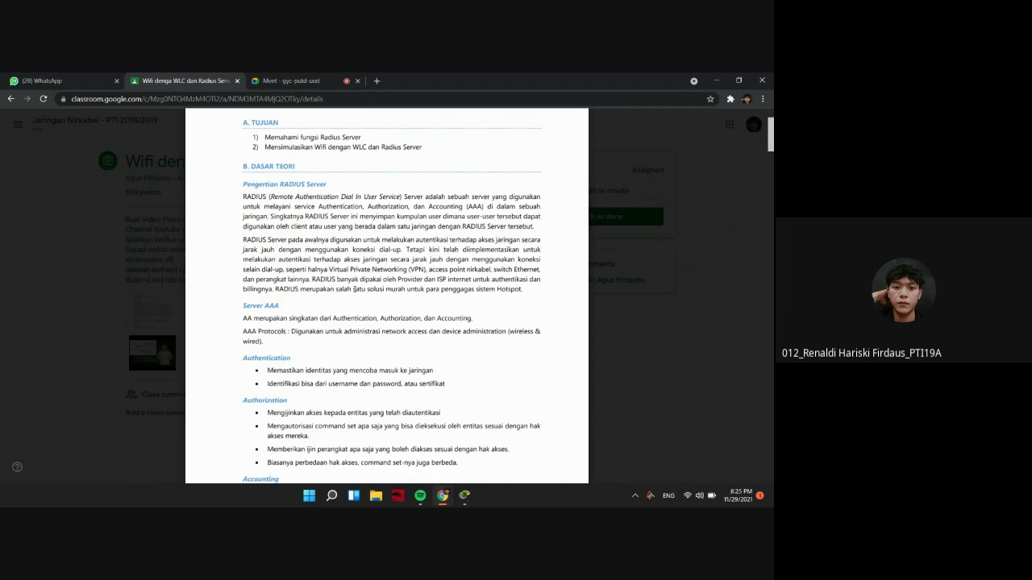
{"action": "scroll", "coordinate": [355, 288], "scroll_direction": "down", "scroll_amount": 2}
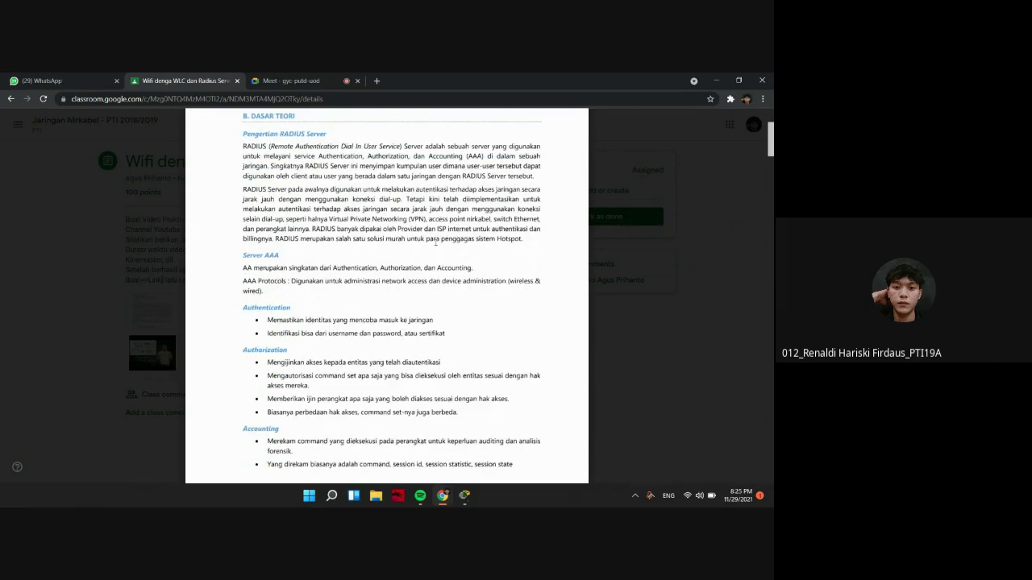
{"action": "scroll", "coordinate": [436, 242], "scroll_direction": "down", "scroll_amount": 1}
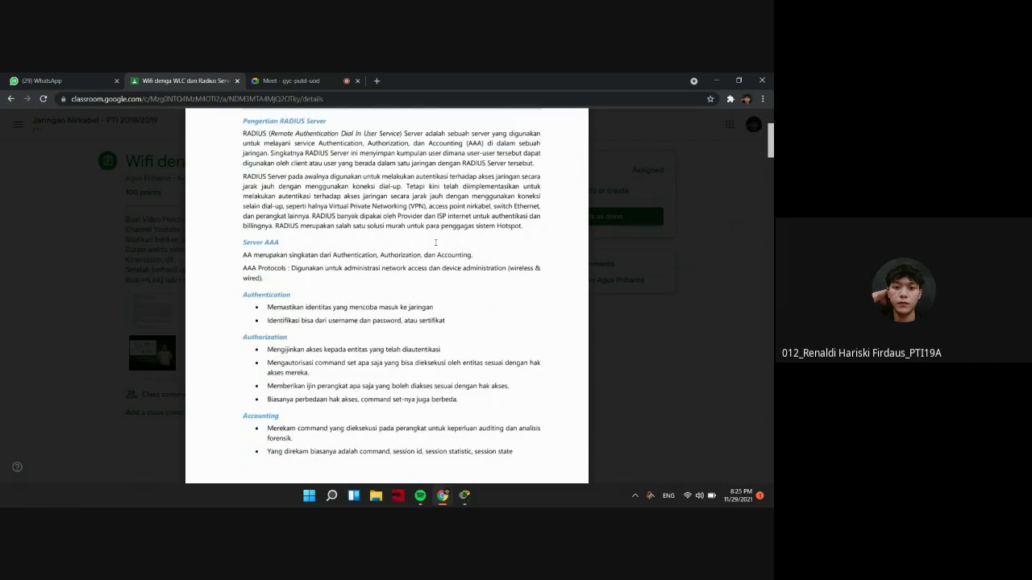
{"action": "scroll", "coordinate": [436, 242], "scroll_direction": "down", "scroll_amount": 1}
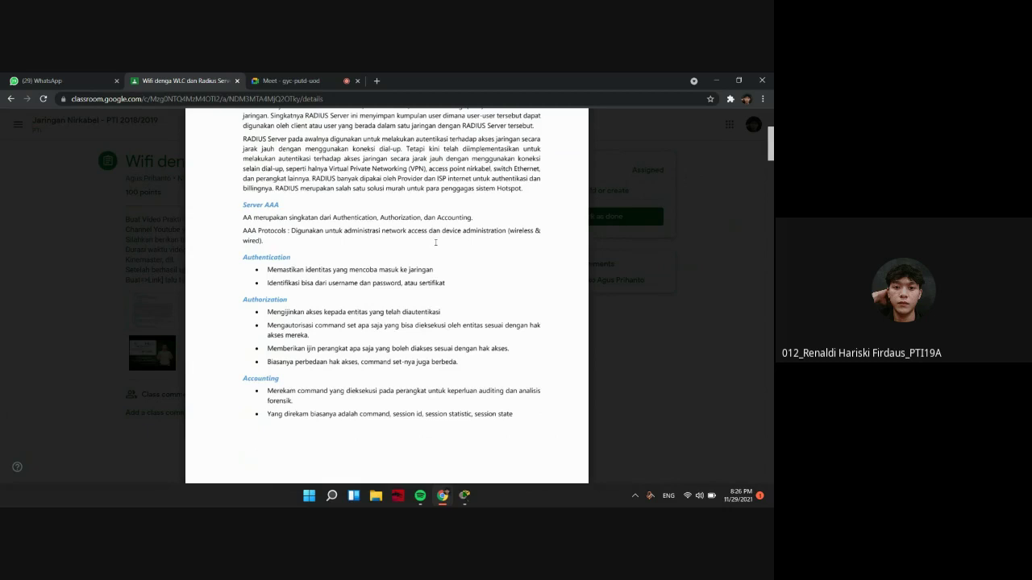
{"action": "scroll", "coordinate": [435, 242], "scroll_direction": "down", "scroll_amount": 1}
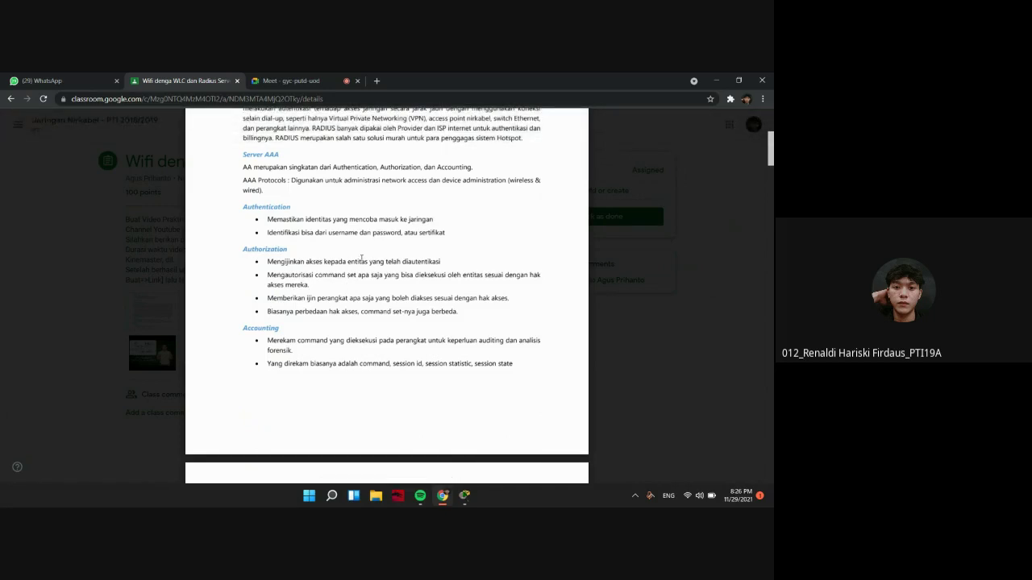
{"action": "scroll", "coordinate": [361, 258], "scroll_direction": "down", "scroll_amount": 1}
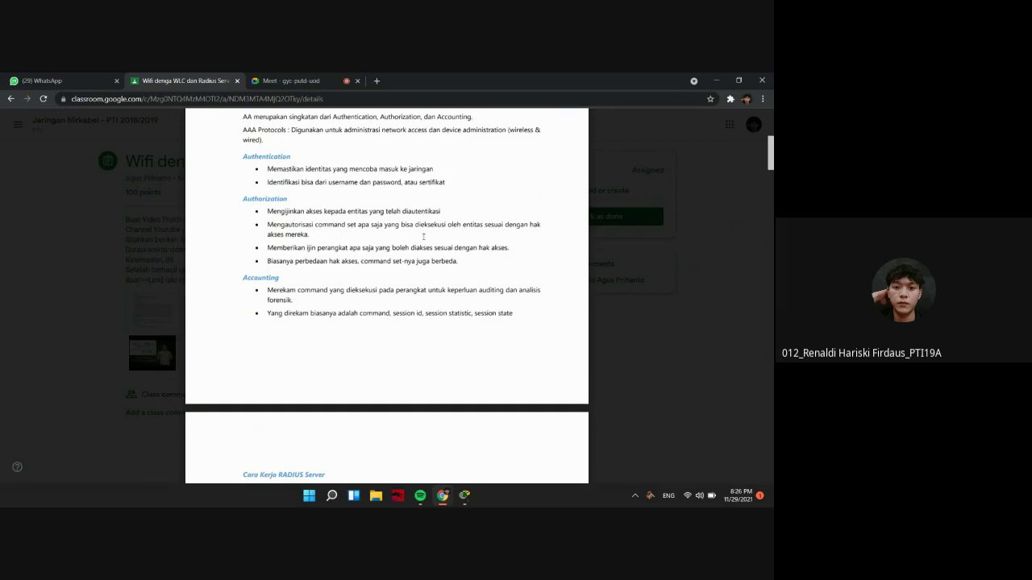
Read how the RADIUS server works and its benefits, and examine the experiment scenario with its network diagram
{"action": "scroll", "coordinate": [422, 237], "scroll_direction": "down", "scroll_amount": 4}
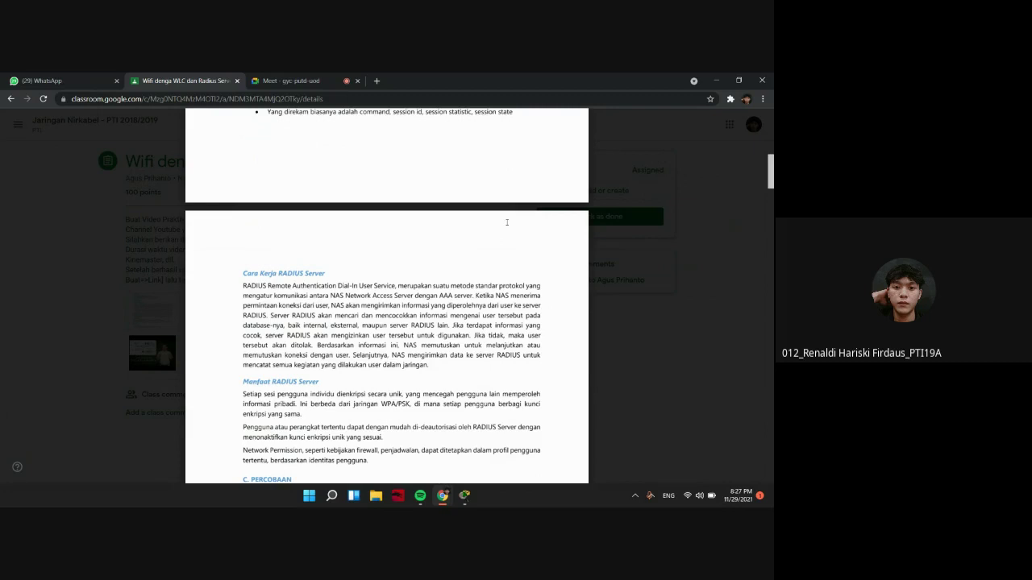
{"action": "scroll", "coordinate": [522, 214], "scroll_direction": "down", "scroll_amount": 3}
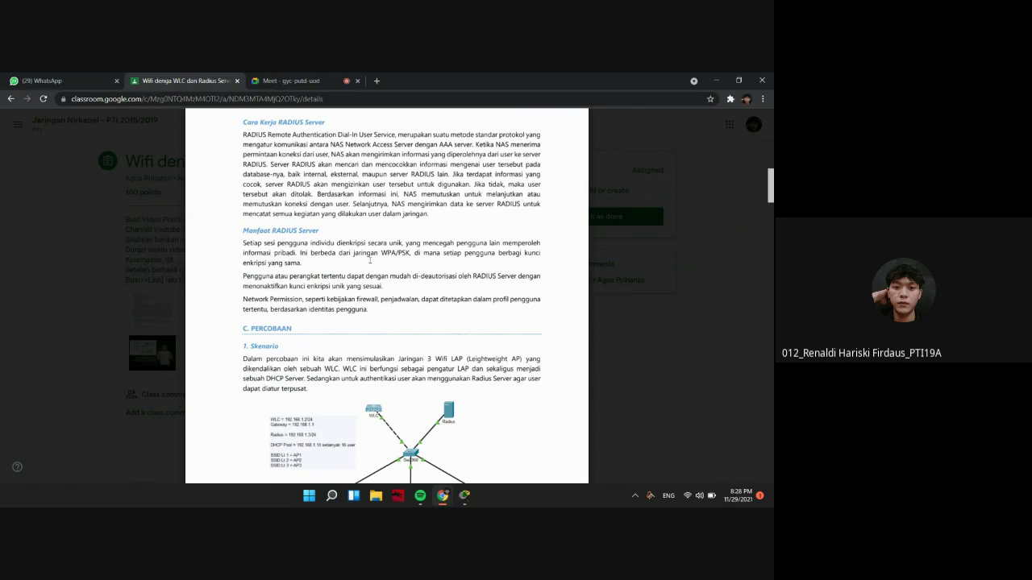
{"action": "scroll", "coordinate": [361, 257], "scroll_direction": "down", "scroll_amount": 4}
{"action": "scroll", "coordinate": [403, 242], "scroll_direction": "up", "scroll_amount": 2}
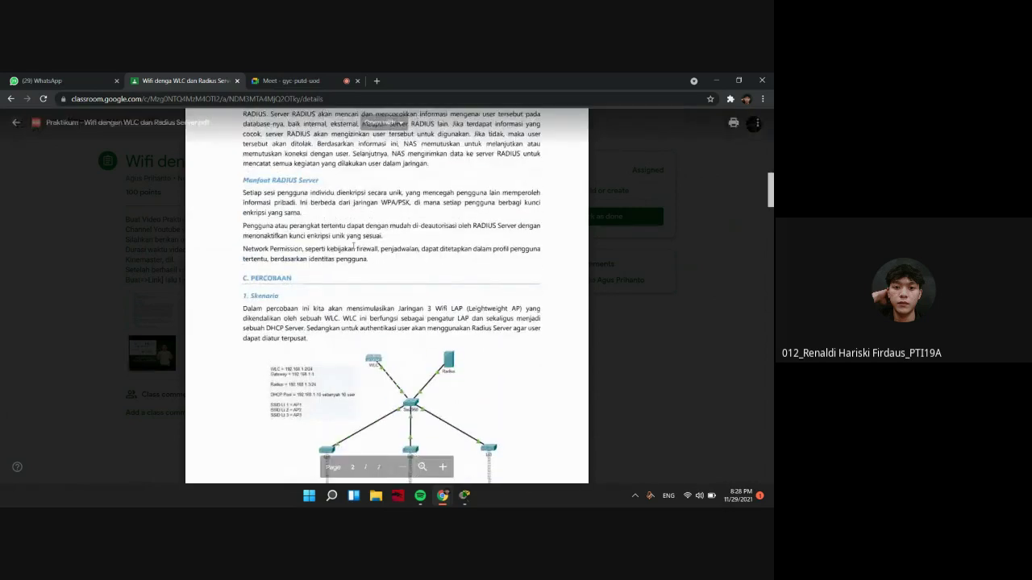
{"action": "scroll", "coordinate": [448, 221], "scroll_direction": "down", "scroll_amount": 2}
{"action": "scroll", "coordinate": [449, 221], "scroll_direction": "up", "scroll_amount": 3}
{"action": "scroll", "coordinate": [444, 226], "scroll_direction": "down", "scroll_amount": 4}
{"action": "scroll", "coordinate": [440, 232], "scroll_direction": "up", "scroll_amount": 2}
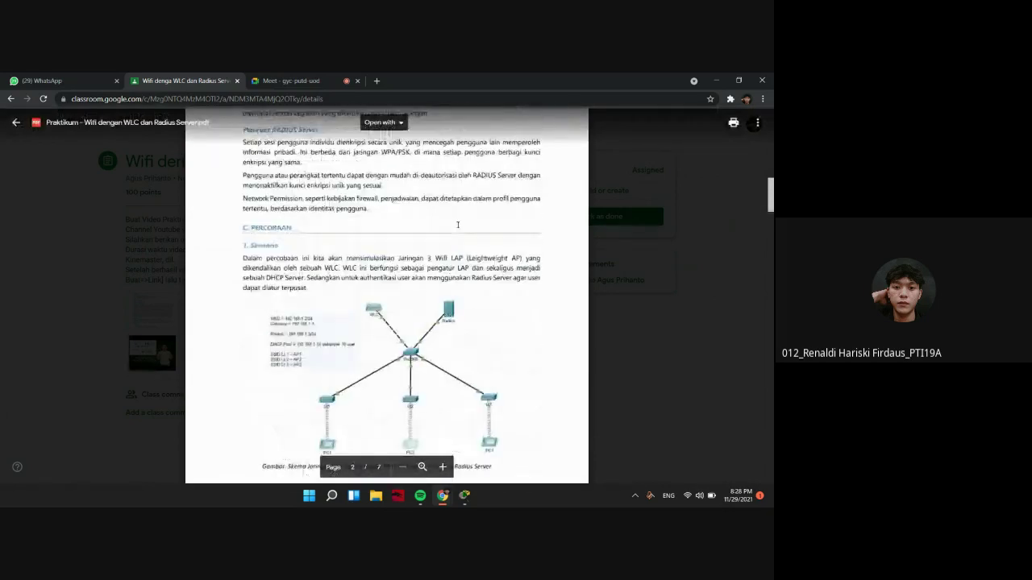
{"action": "scroll", "coordinate": [436, 236], "scroll_direction": "down", "scroll_amount": 1}
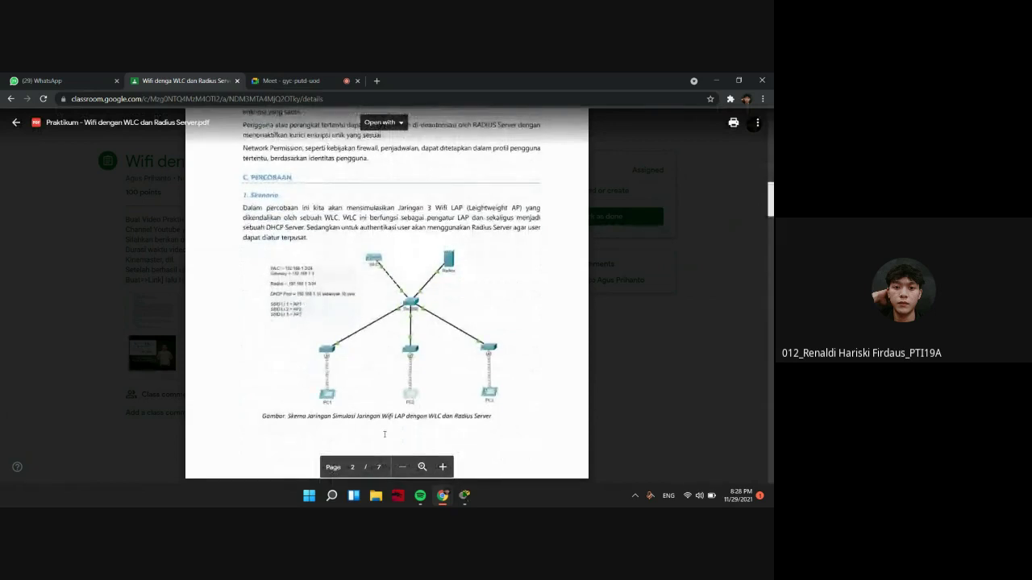
Switch to Cisco Packet Tracer and examine the existing topology from the wireless LAN controller down to the tablet PCs
{"action": "mouse_move", "coordinate": [469, 499]}
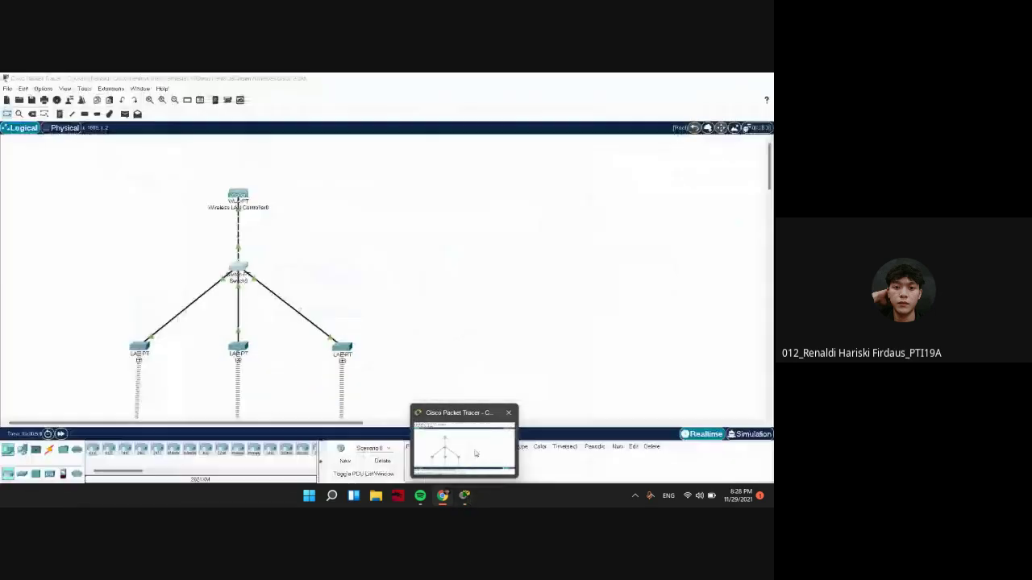
{"action": "left_click", "coordinate": [476, 453]}
{"action": "scroll", "coordinate": [411, 305], "scroll_direction": "down", "scroll_amount": 3}
{"action": "scroll", "coordinate": [385, 329], "scroll_direction": "up", "scroll_amount": 3}
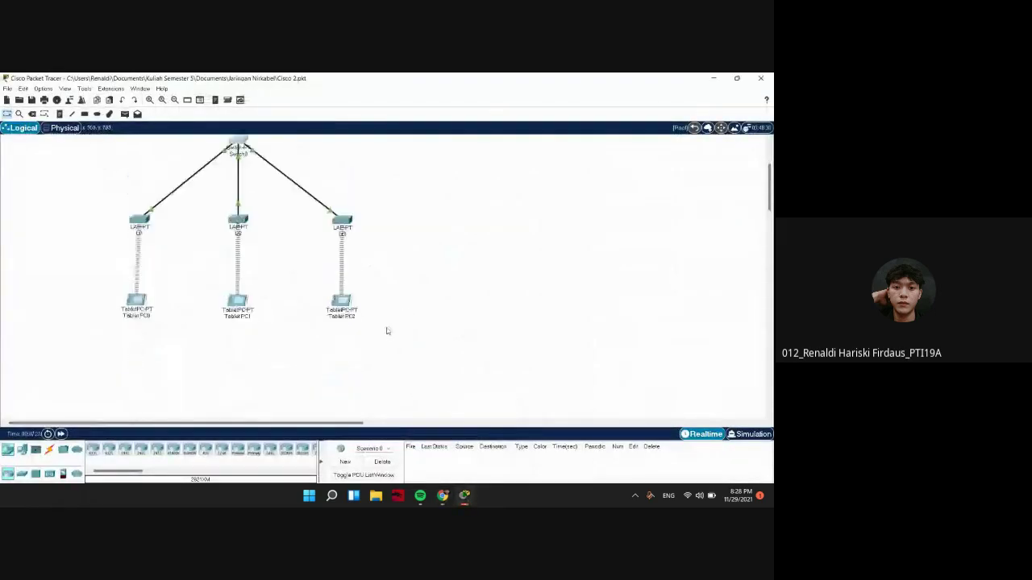
{"action": "scroll", "coordinate": [383, 350], "scroll_direction": "down", "scroll_amount": 2}
{"action": "scroll", "coordinate": [403, 348], "scroll_direction": "up", "scroll_amount": 2}
{"action": "scroll", "coordinate": [516, 318], "scroll_direction": "down", "scroll_amount": 2}
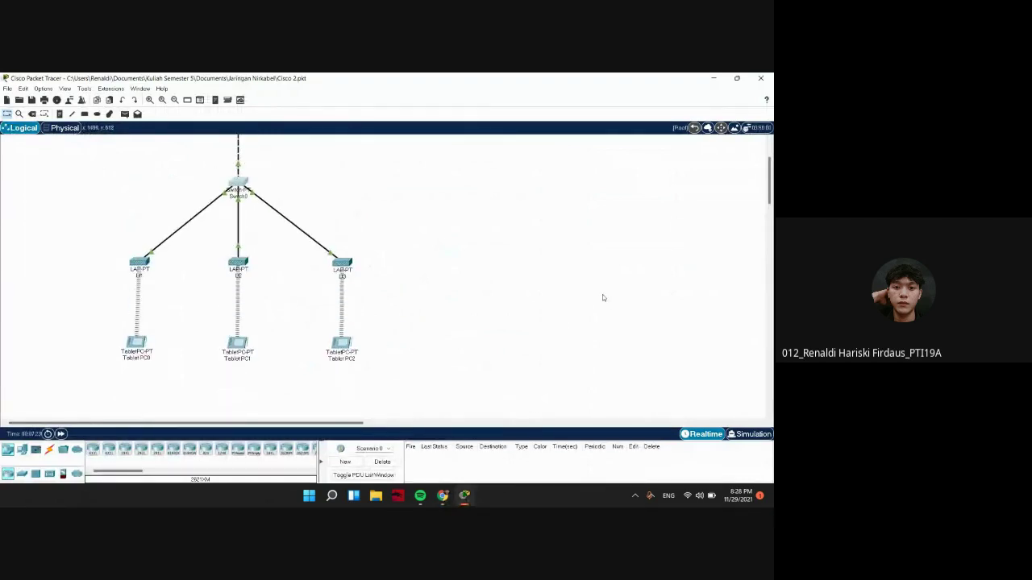
{"action": "scroll", "coordinate": [548, 292], "scroll_direction": "up", "scroll_amount": 1}
{"action": "scroll", "coordinate": [492, 287], "scroll_direction": "up", "scroll_amount": 1}
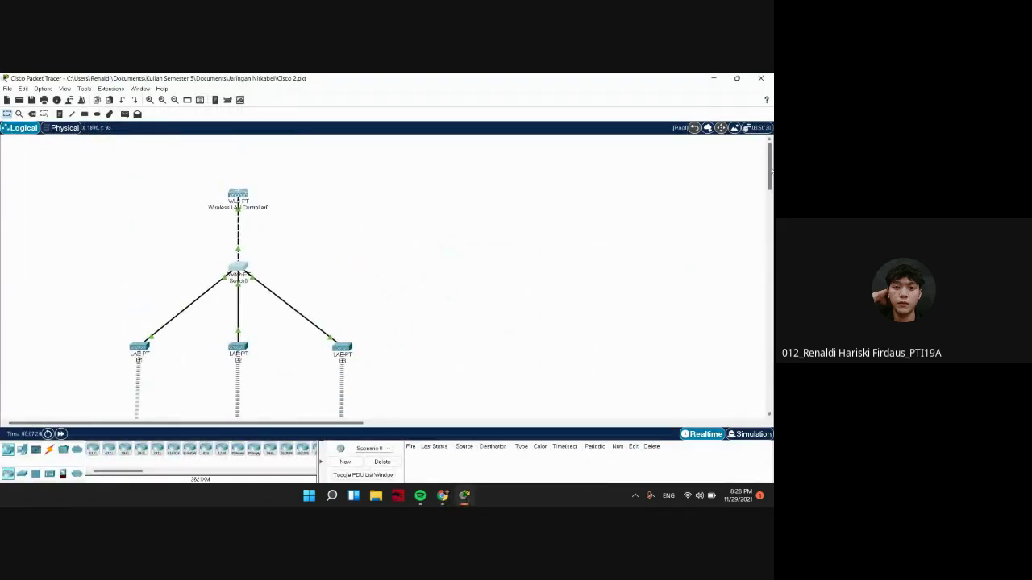
{"action": "left_click_drag", "start_coordinate": [770, 173], "coordinate": [768, 179]}
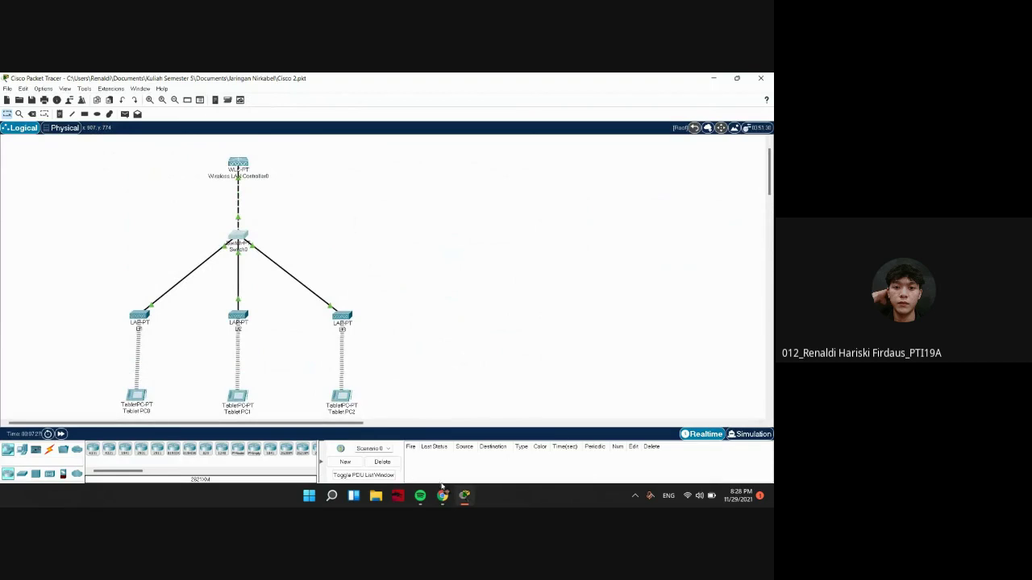
Arrange Packet Tracer and the Classroom PDF side by side, with the scenario's network diagram in view
{"action": "mouse_move", "coordinate": [443, 489]}
{"action": "mouse_move", "coordinate": [737, 79]}
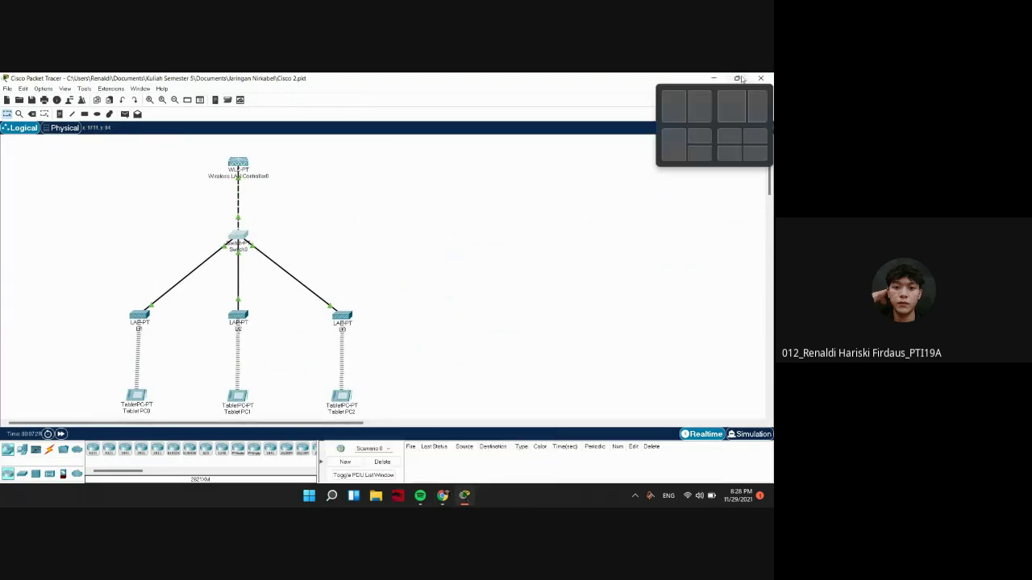
{"action": "left_click", "coordinate": [697, 111]}
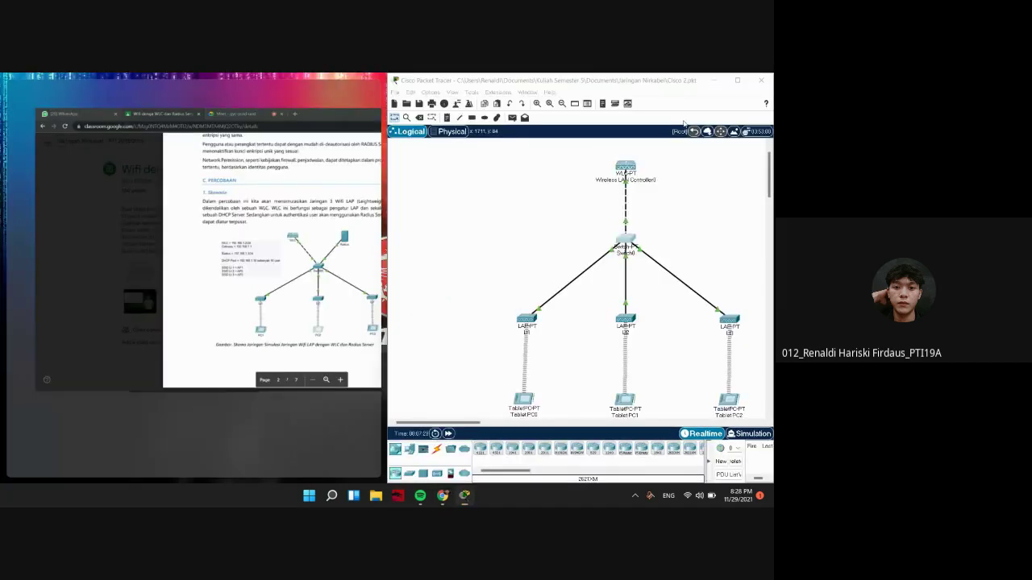
{"action": "left_click", "coordinate": [271, 240]}
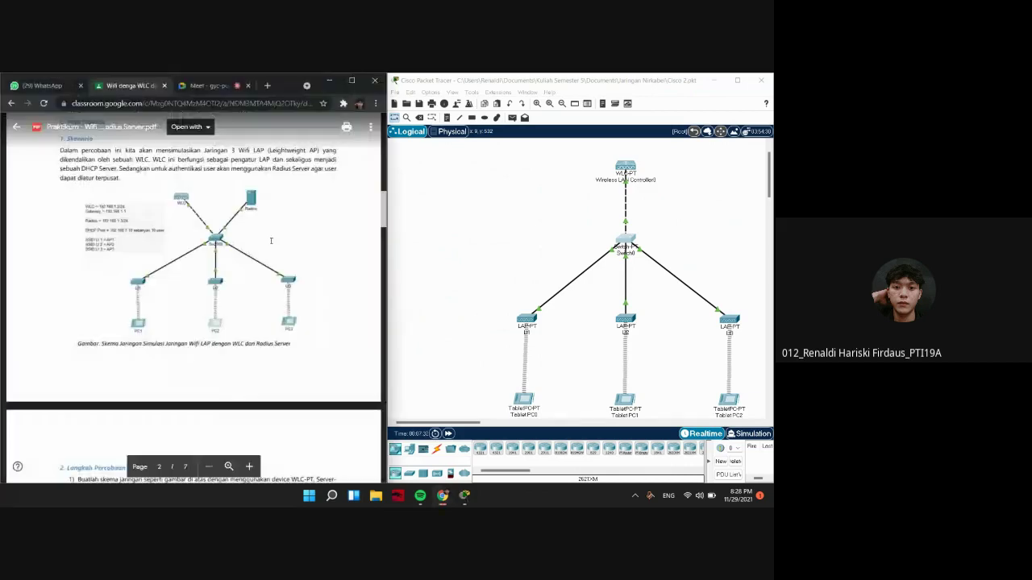
{"action": "scroll", "coordinate": [601, 253], "scroll_direction": "down", "scroll_amount": 1}
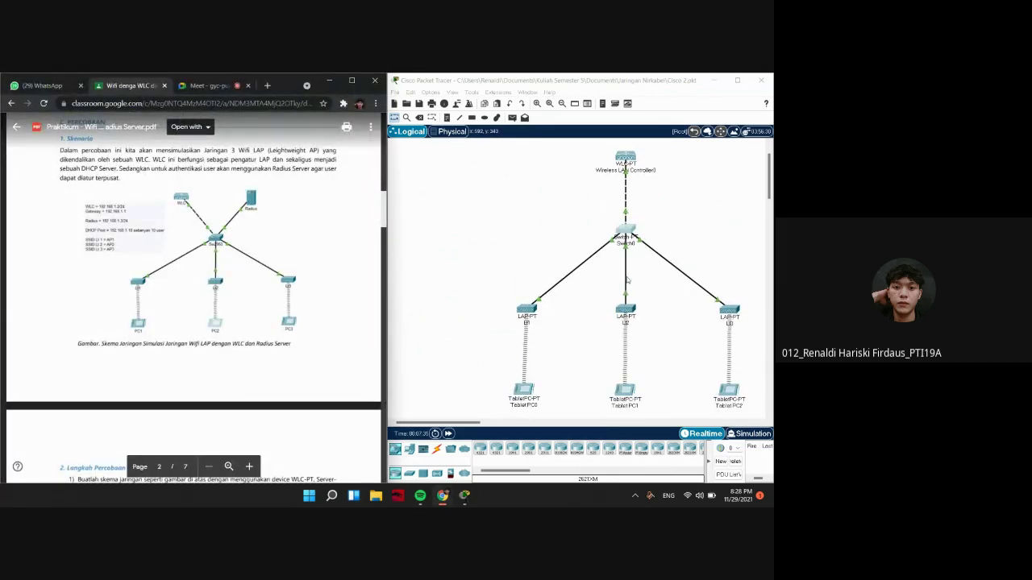
Delete the generic switch that links the wireless LAN controller to the three access points
{"action": "left_click", "coordinate": [633, 235]}
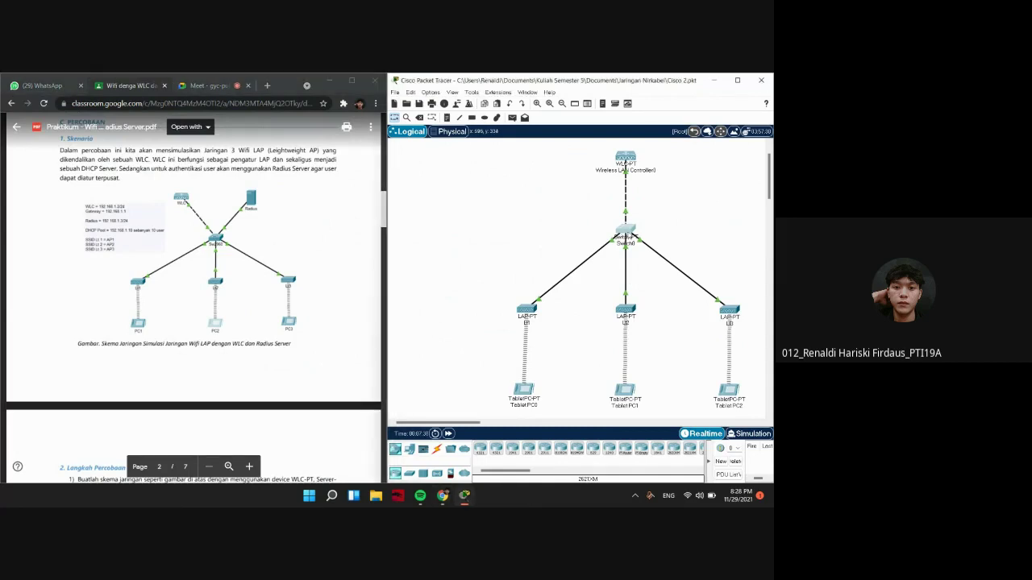
{"action": "left_click", "coordinate": [420, 118]}
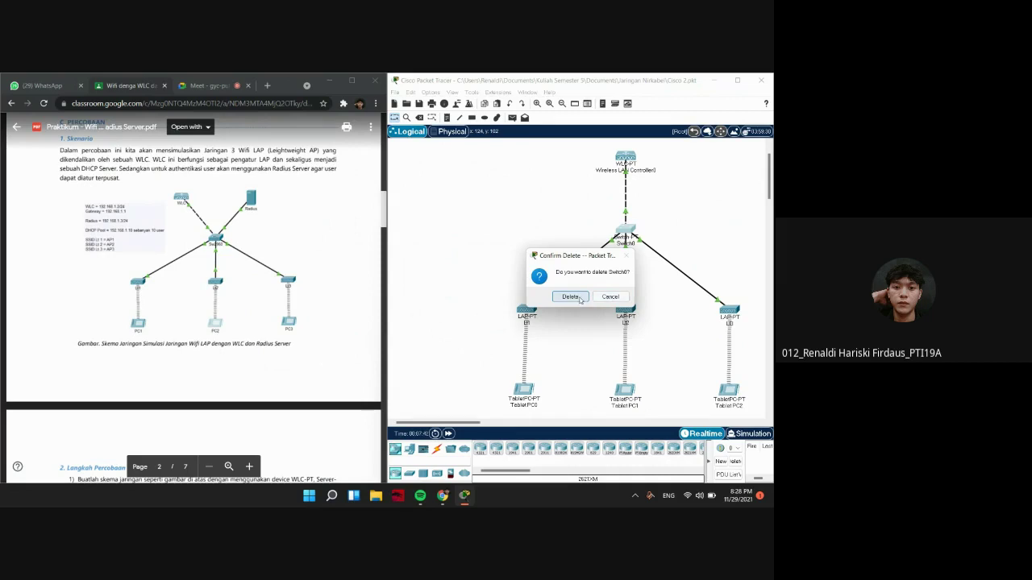
{"action": "left_click", "coordinate": [584, 299]}
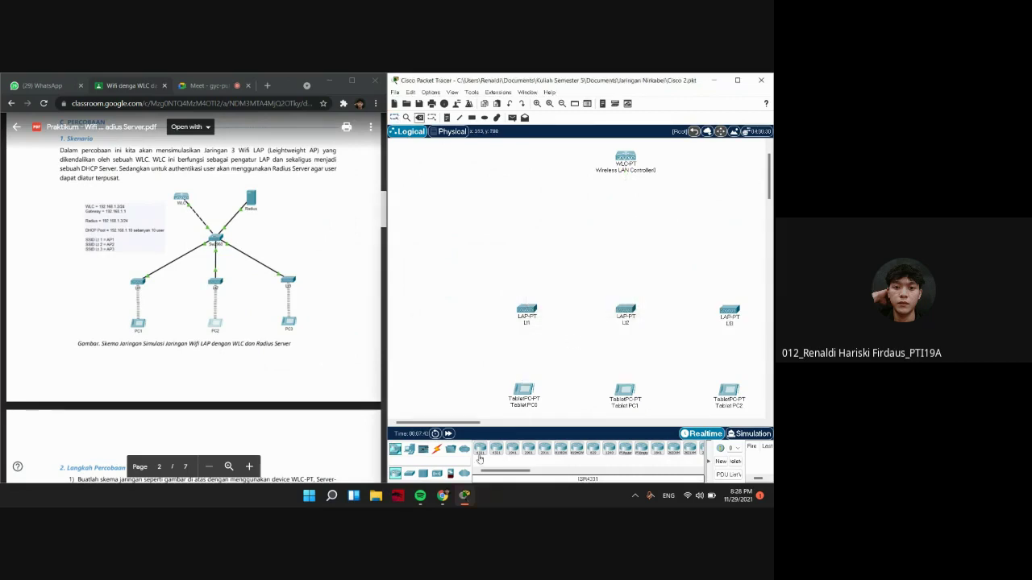
Place a 2960 switch between the wireless LAN controller and the access points
{"action": "left_click", "coordinate": [410, 474]}
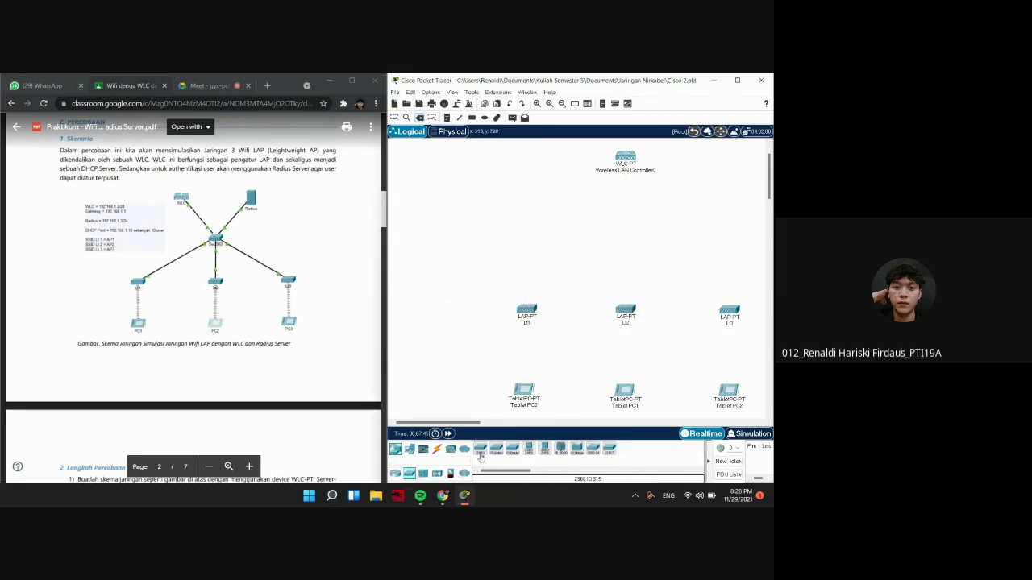
{"action": "left_click_drag", "start_coordinate": [481, 448], "coordinate": [625, 235]}
{"action": "mouse_move", "coordinate": [468, 423]}
{"action": "left_mouse_down"}
{"action": "mouse_move", "coordinate": [547, 423]}
{"action": "mouse_move", "coordinate": [479, 423]}
{"action": "left_mouse_up"}
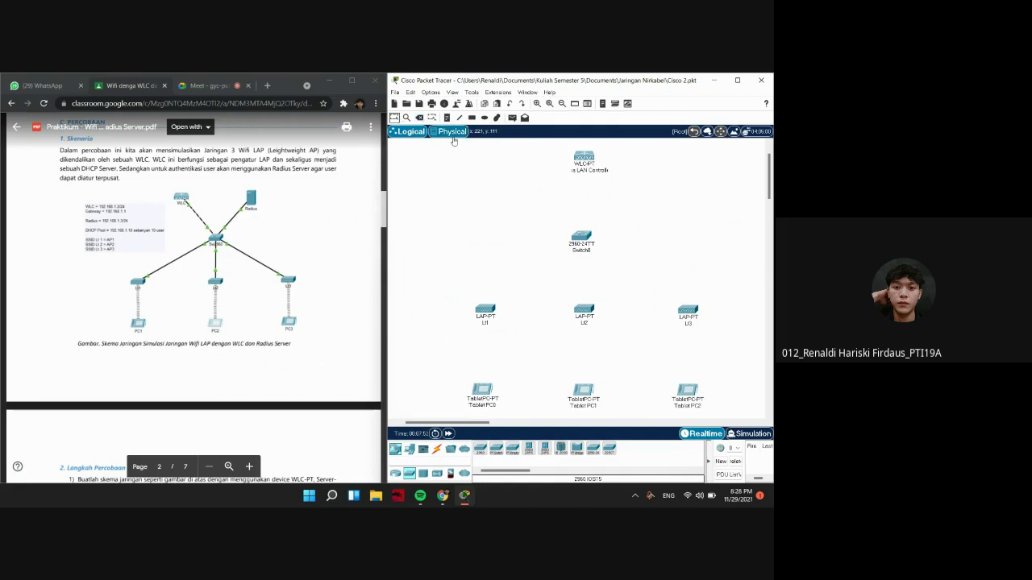
Inspect the physical device view of the new 2960 switch and close its window
{"action": "left_click", "coordinate": [581, 236]}
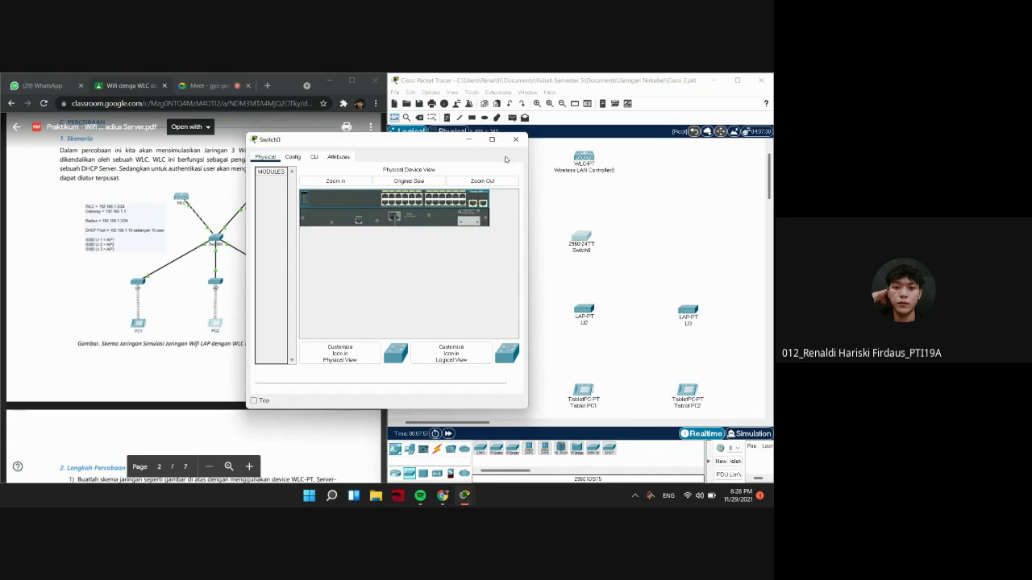
{"action": "left_click", "coordinate": [516, 140]}
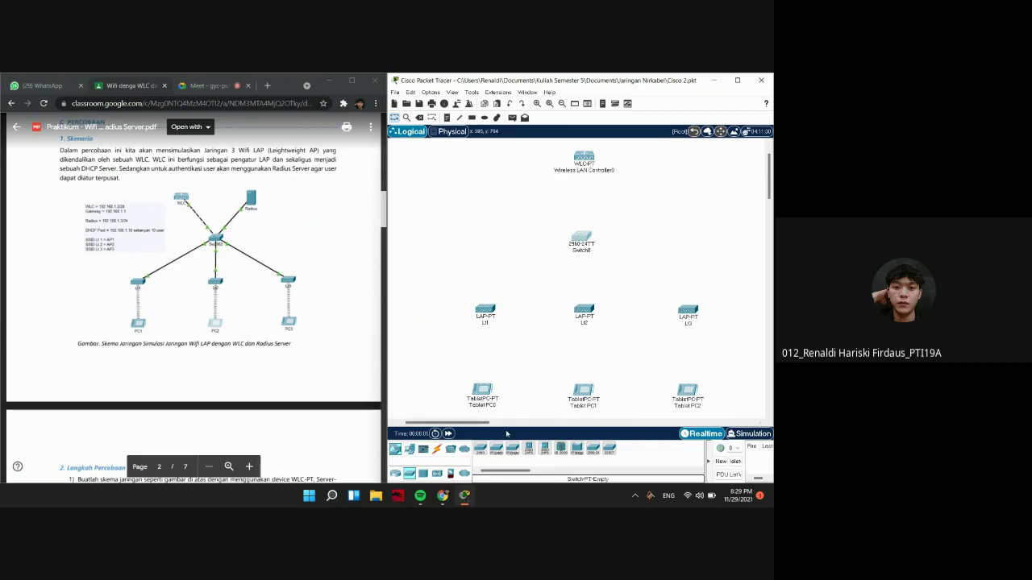
{"action": "left_click", "coordinate": [582, 236]}
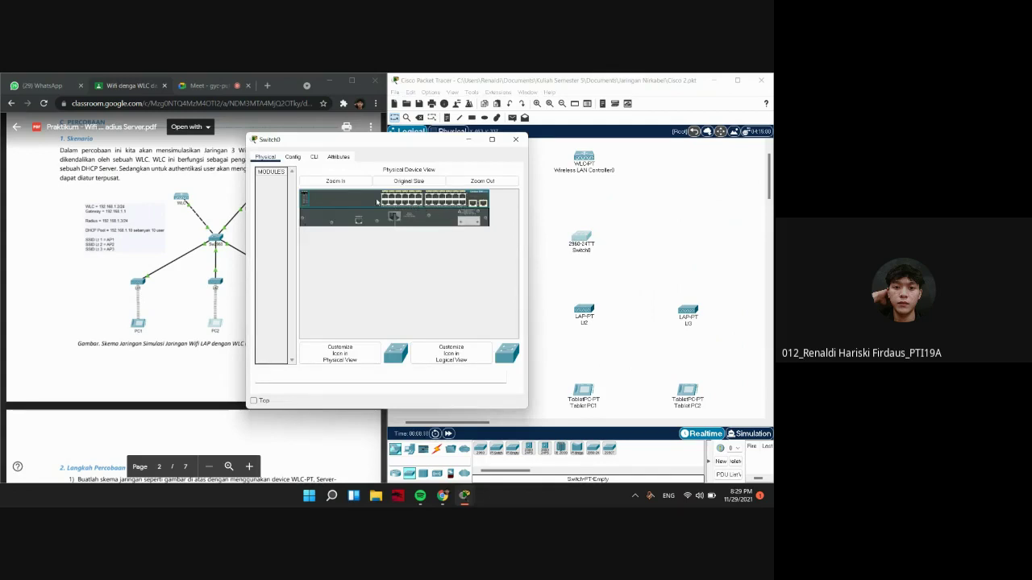
{"action": "left_click", "coordinate": [516, 140]}
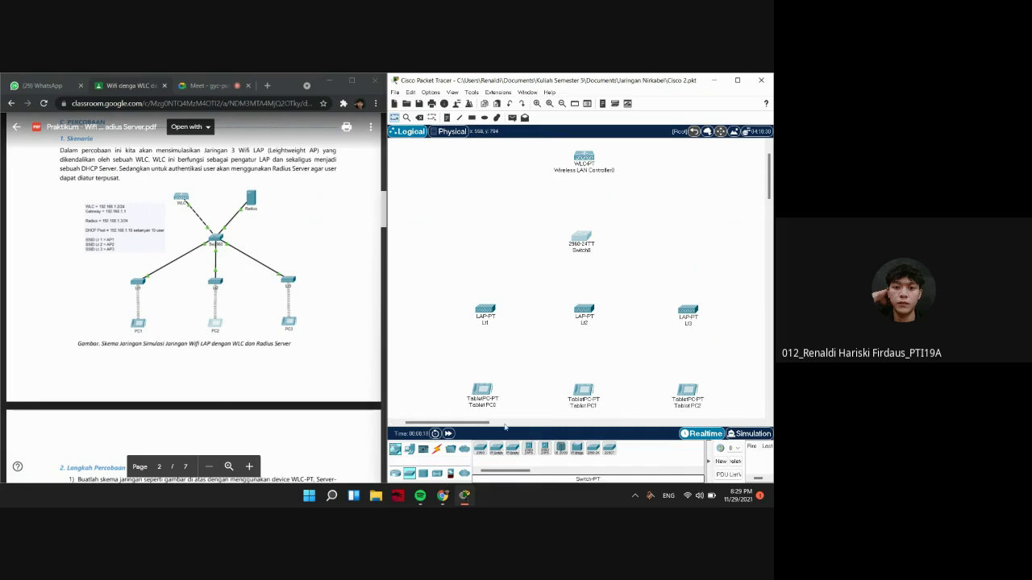
Place a Server-PT above the 2960 switch and space it apart from the wireless LAN controller, as in the scenario diagram
{"action": "scroll", "coordinate": [645, 237], "scroll_direction": "up", "scroll_amount": 1}
{"action": "scroll", "coordinate": [629, 247], "scroll_direction": "down", "scroll_amount": 2}
{"action": "scroll", "coordinate": [597, 265], "scroll_direction": "up", "scroll_amount": 2}
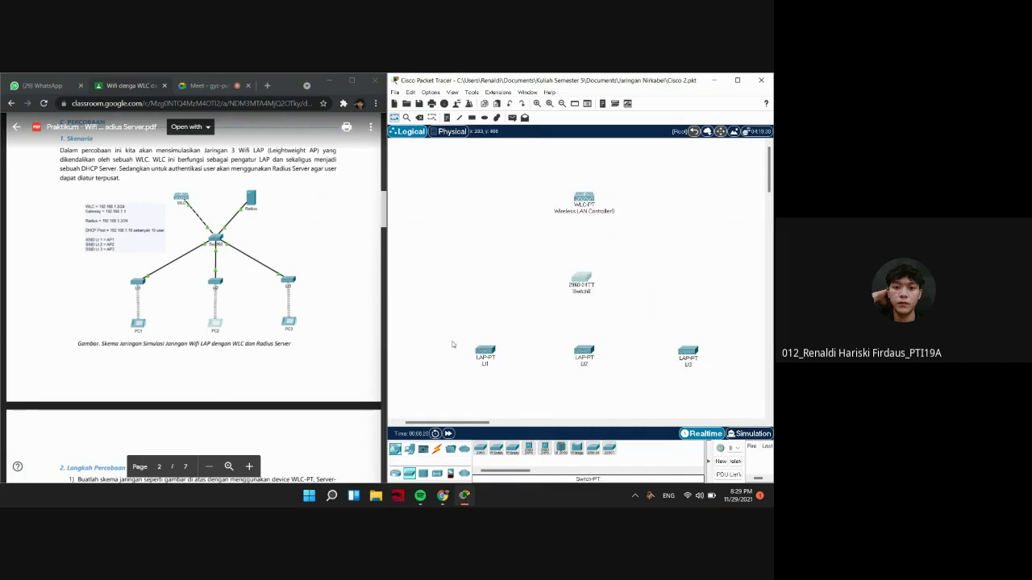
{"action": "scroll", "coordinate": [454, 346], "scroll_direction": "down", "scroll_amount": 2}
{"action": "left_click", "coordinate": [441, 453]}
{"action": "scroll", "coordinate": [583, 259], "scroll_direction": "up", "scroll_amount": 2}
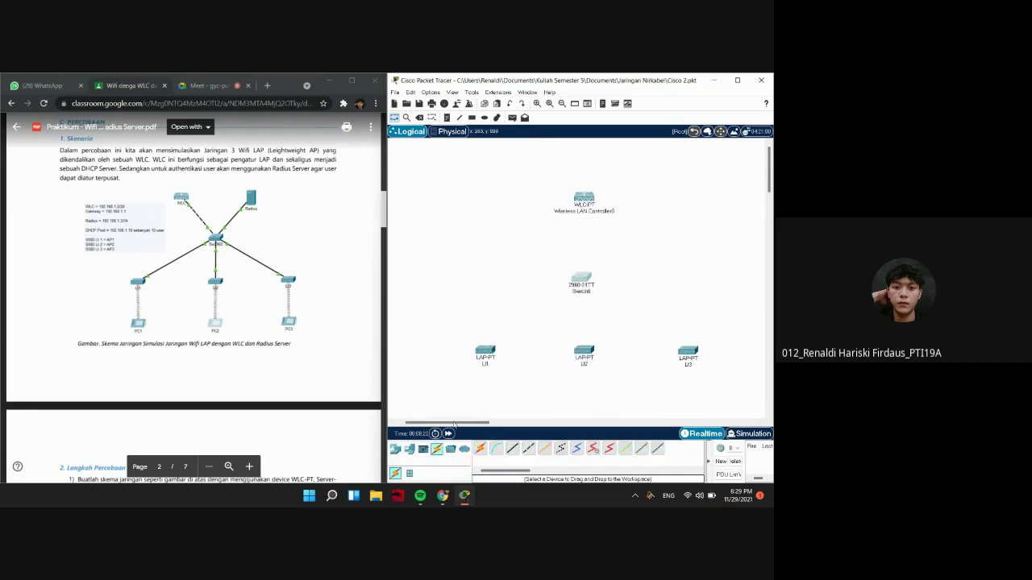
{"action": "left_click", "coordinate": [410, 450]}
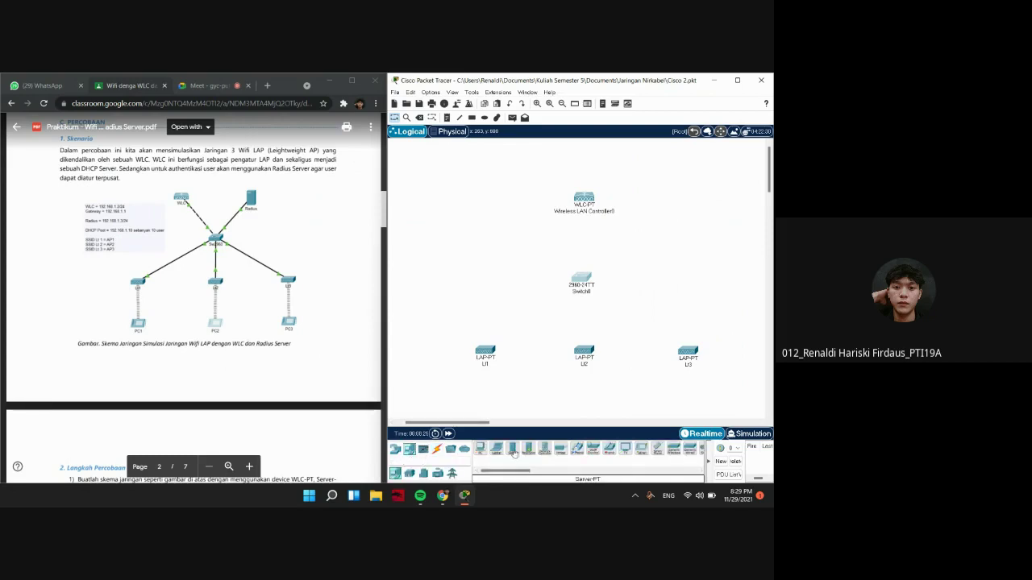
{"action": "left_click_drag", "start_coordinate": [516, 450], "coordinate": [668, 196]}
{"action": "left_click_drag", "start_coordinate": [585, 200], "coordinate": [526, 196]}
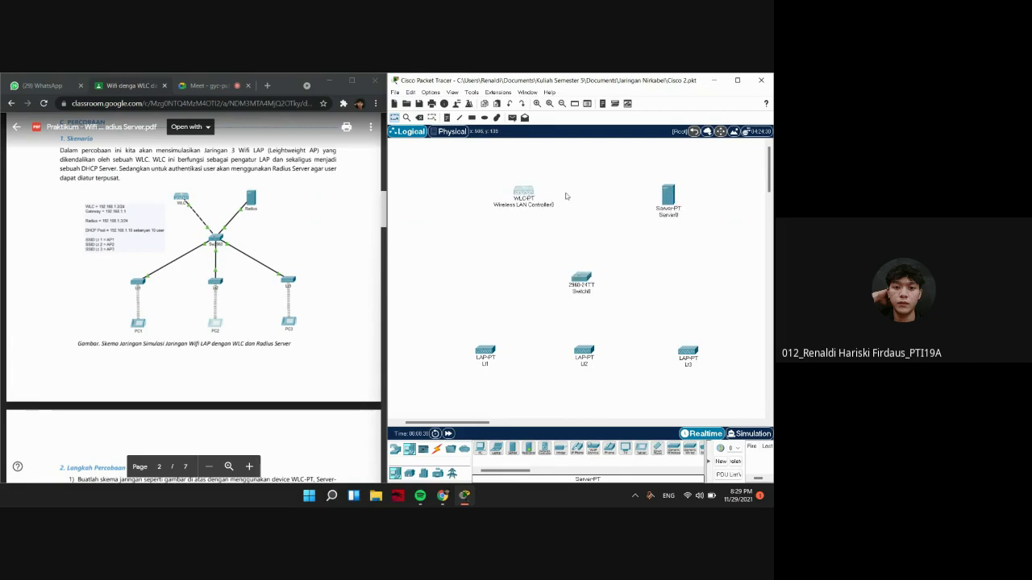
{"action": "left_click_drag", "start_coordinate": [667, 195], "coordinate": [649, 190]}
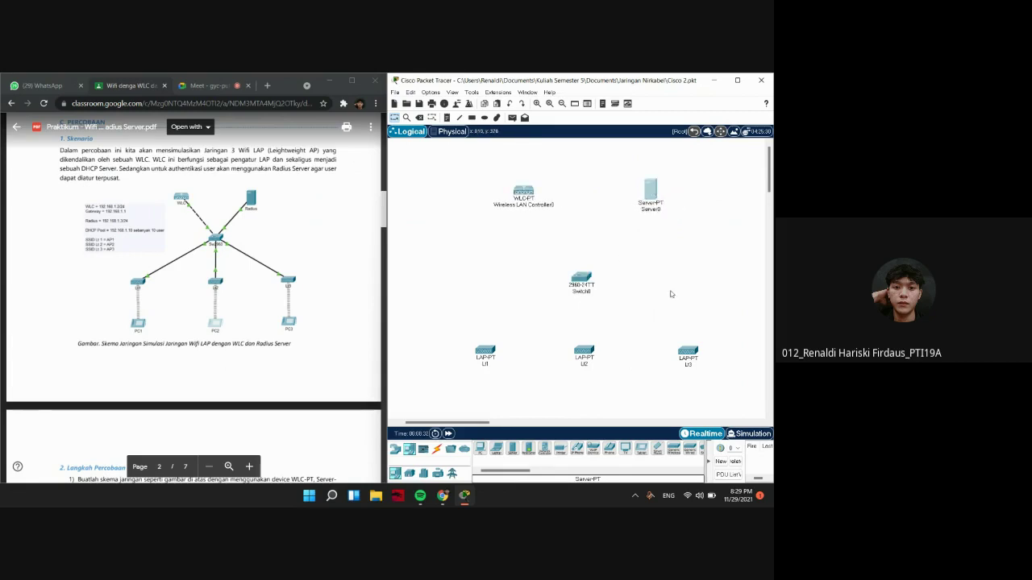
Connect the 2960 switch to the wireless LAN controller and to the server with the automatic connection type
{"action": "left_click", "coordinate": [437, 449]}
{"action": "left_click", "coordinate": [496, 449]}
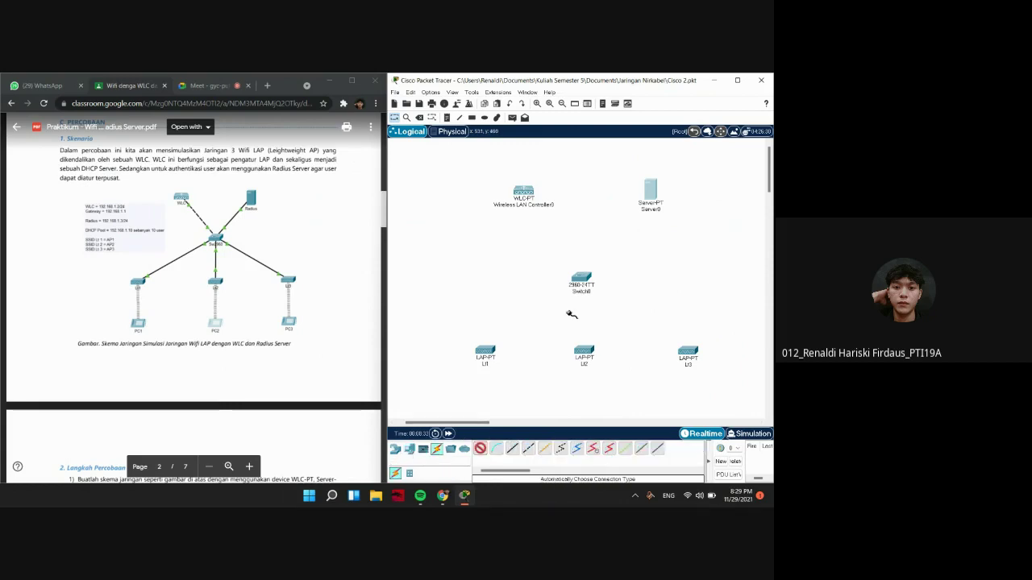
{"action": "left_click", "coordinate": [578, 275]}
{"action": "left_click", "coordinate": [526, 197]}
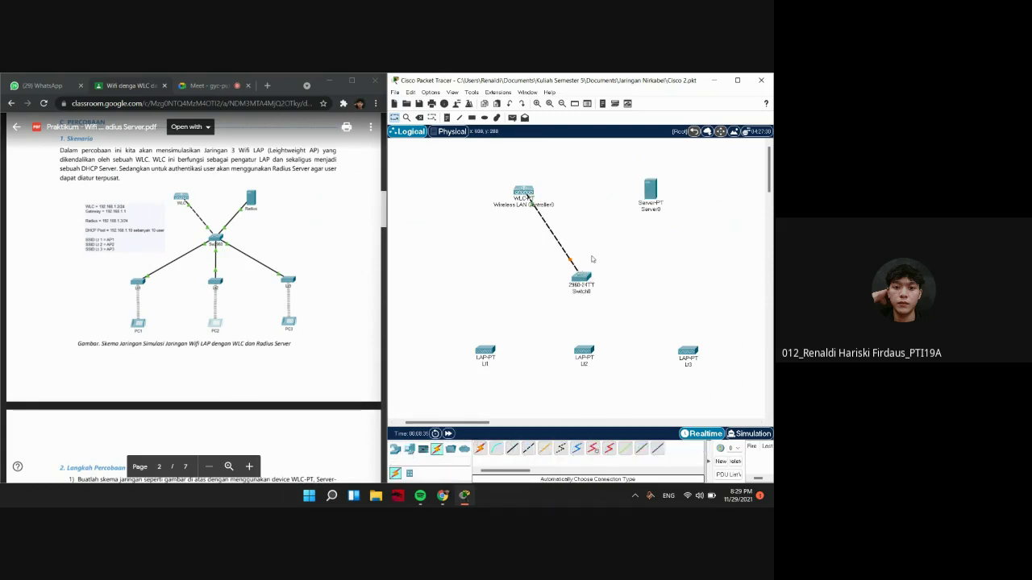
{"action": "left_click", "coordinate": [480, 449]}
{"action": "left_click", "coordinate": [587, 282]}
{"action": "left_click", "coordinate": [651, 189]}
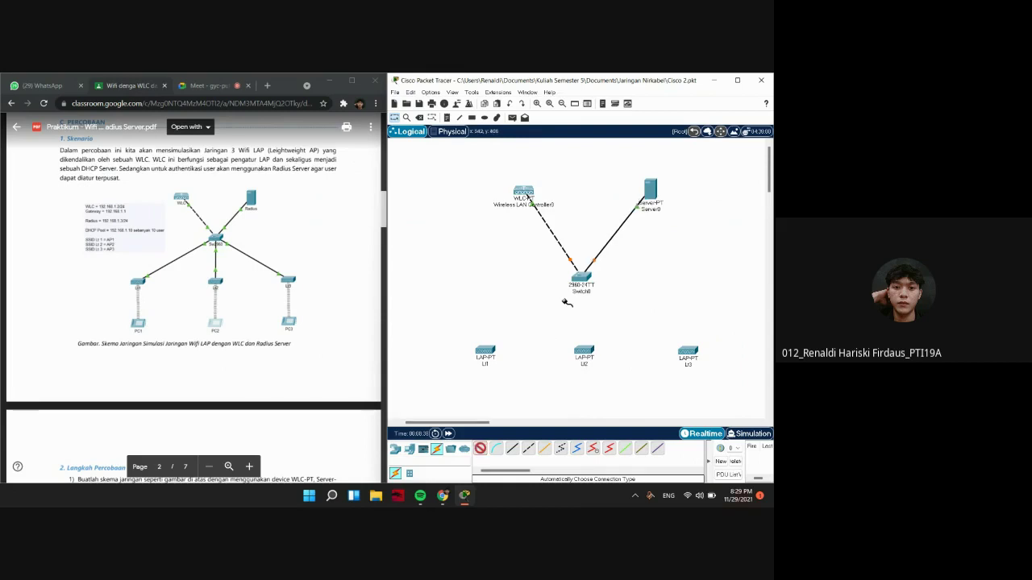
Connect the 2960 switch to the access points Lt1, Lt2 and Lt3 with the automatic connection type
{"action": "left_click", "coordinate": [581, 278]}
{"action": "left_click", "coordinate": [485, 351]}
{"action": "left_click", "coordinate": [480, 449]}
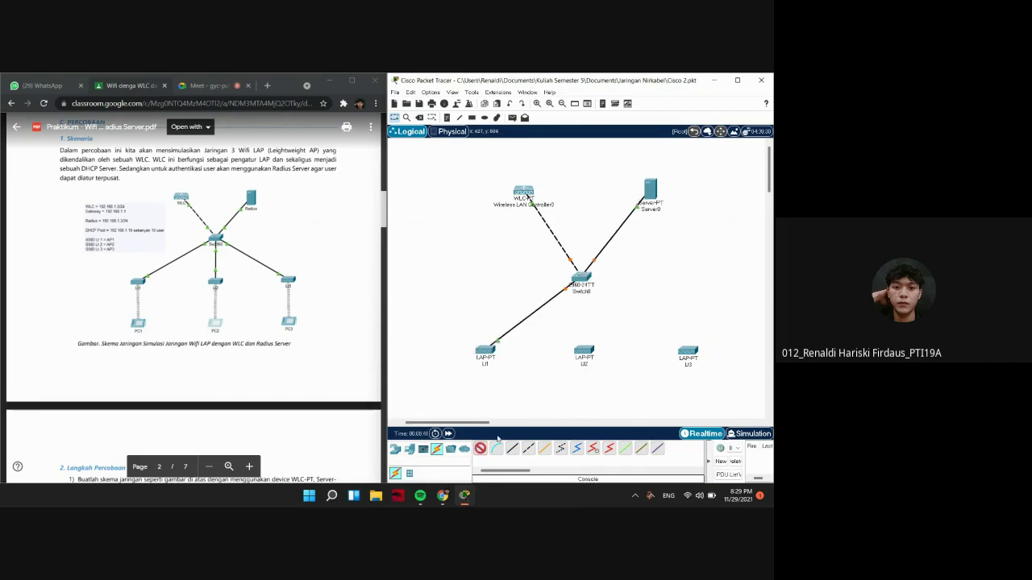
{"action": "left_click", "coordinate": [582, 279]}
{"action": "left_click", "coordinate": [584, 352]}
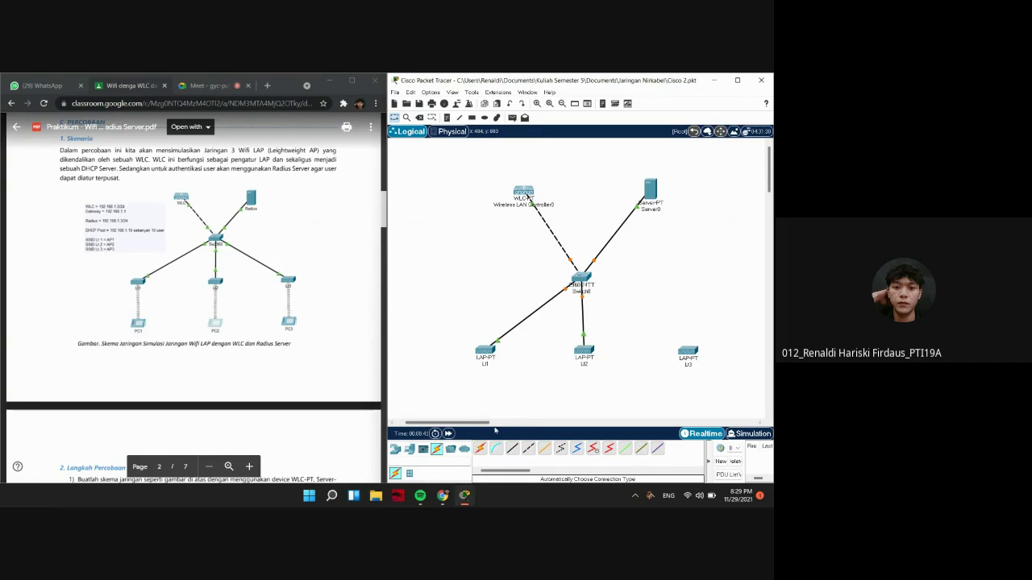
{"action": "left_click", "coordinate": [481, 449]}
{"action": "left_click", "coordinate": [582, 280]}
{"action": "left_click", "coordinate": [688, 352]}
{"action": "scroll", "coordinate": [683, 359], "scroll_direction": "down", "scroll_amount": 2}
{"action": "scroll", "coordinate": [539, 260], "scroll_direction": "up", "scroll_amount": 1}
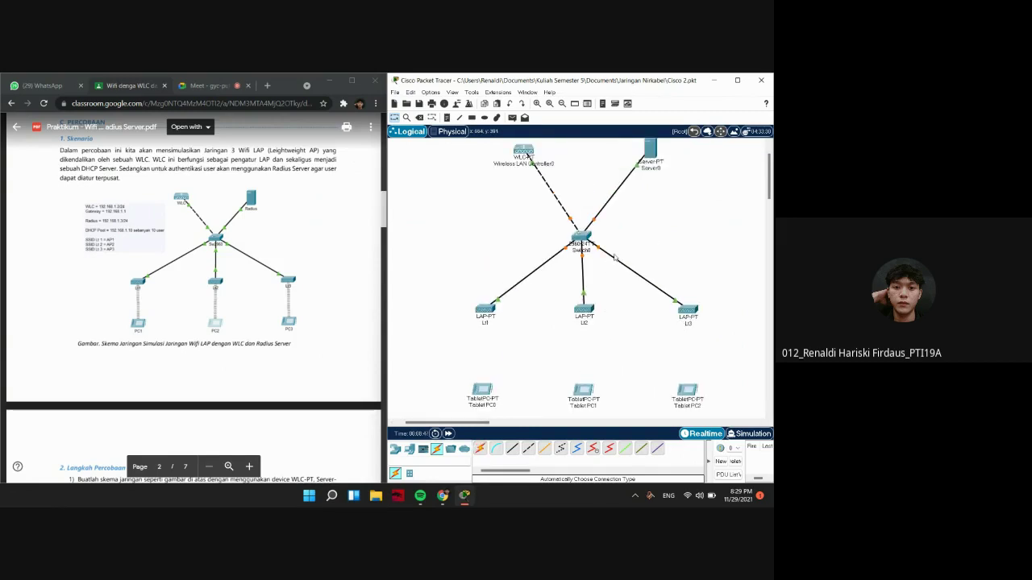
Compare the cabled topology with the PDF's scenario diagram and shift the wireless LAN controller slightly farther from the switch
{"action": "scroll", "coordinate": [617, 262], "scroll_direction": "down", "scroll_amount": 3}
{"action": "scroll", "coordinate": [597, 278], "scroll_direction": "up", "scroll_amount": 3}
{"action": "scroll", "coordinate": [562, 287], "scroll_direction": "up", "scroll_amount": 1}
{"action": "scroll", "coordinate": [573, 266], "scroll_direction": "down", "scroll_amount": 2}
{"action": "scroll", "coordinate": [572, 263], "scroll_direction": "up", "scroll_amount": 3}
{"action": "scroll", "coordinate": [571, 262], "scroll_direction": "down", "scroll_amount": 2}
{"action": "scroll", "coordinate": [570, 261], "scroll_direction": "up", "scroll_amount": 2}
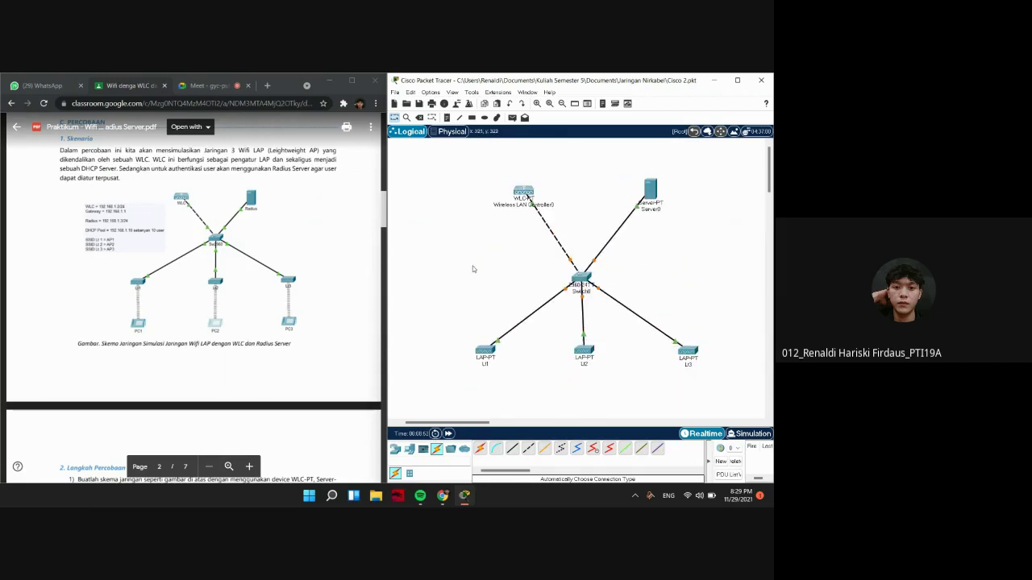
{"action": "scroll", "coordinate": [266, 231], "scroll_direction": "up", "scroll_amount": 1}
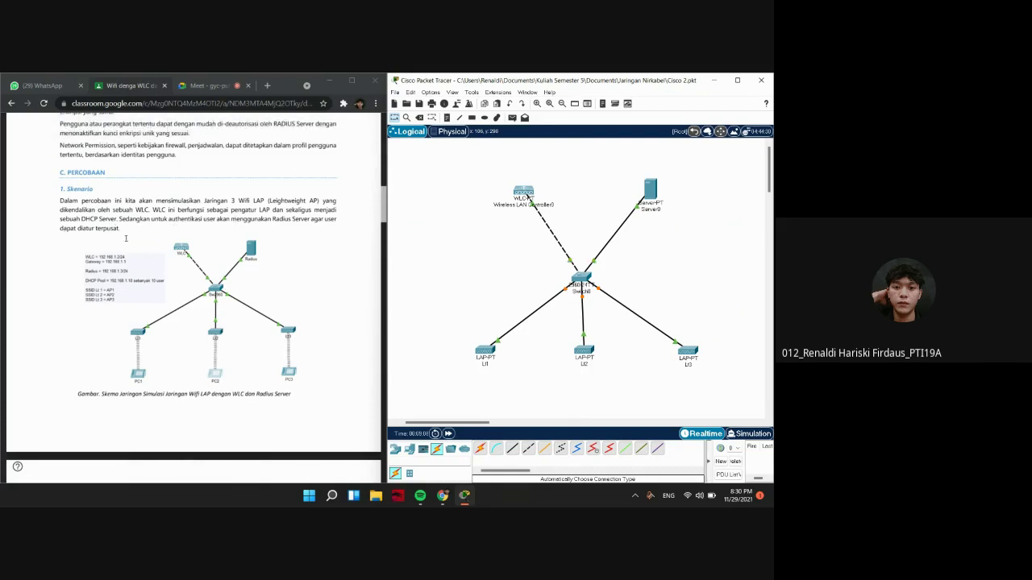
{"action": "scroll", "coordinate": [127, 239], "scroll_direction": "down", "scroll_amount": 1}
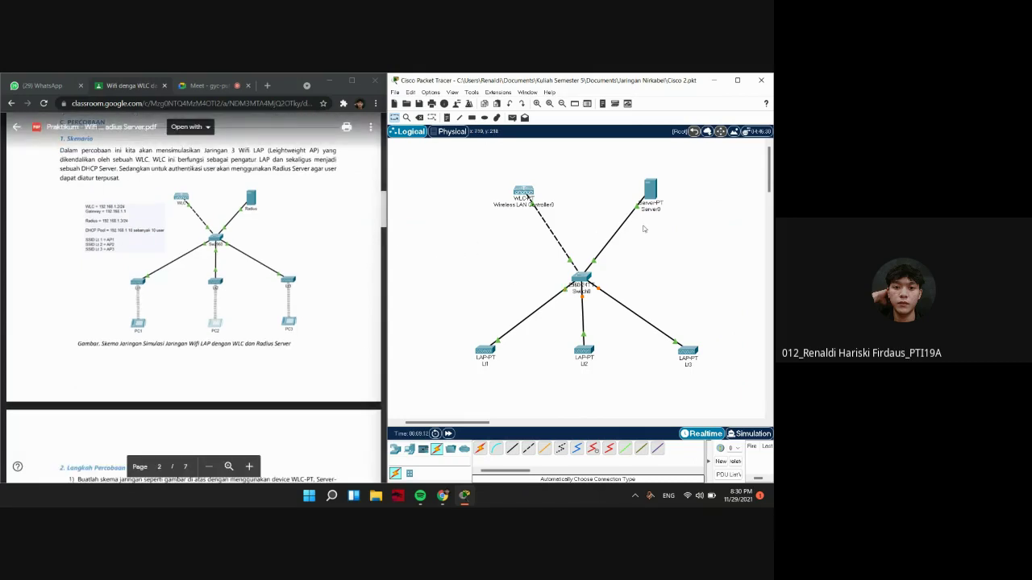
{"action": "left_click_drag", "start_coordinate": [518, 194], "coordinate": [510, 186]}
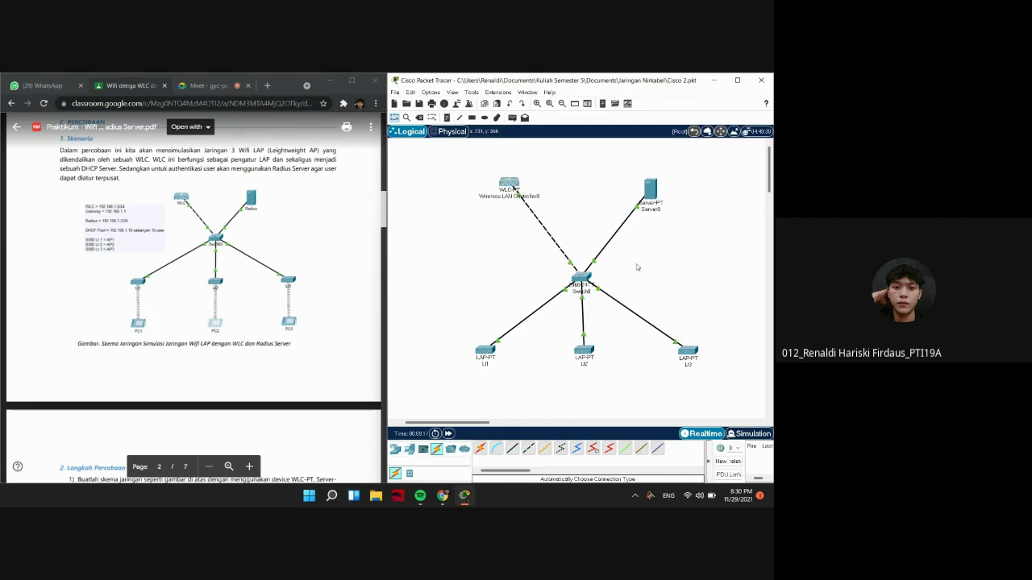
Review the whole topology down to the tablets and bring the PDF's Langkah Percobaan section into view
{"action": "scroll", "coordinate": [513, 296], "scroll_direction": "down", "scroll_amount": 3}
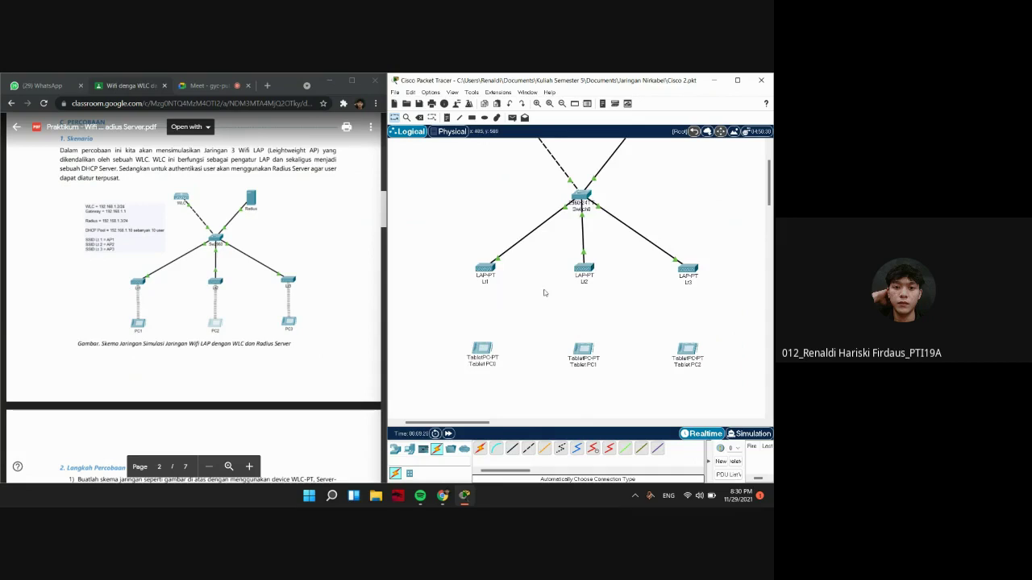
{"action": "scroll", "coordinate": [512, 285], "scroll_direction": "down", "scroll_amount": 4}
{"action": "scroll", "coordinate": [512, 286], "scroll_direction": "up", "scroll_amount": 6}
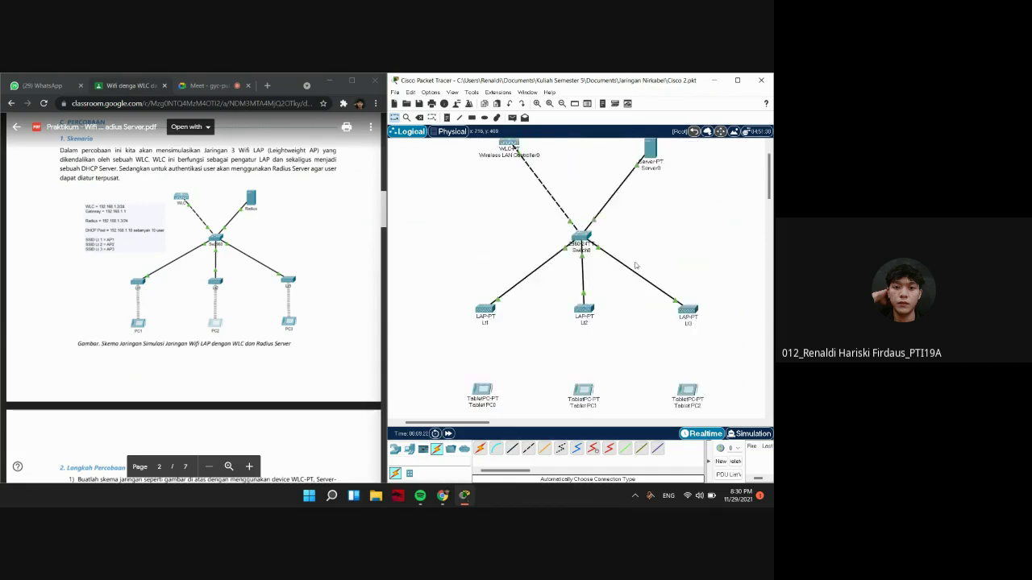
{"action": "scroll", "coordinate": [635, 266], "scroll_direction": "up", "scroll_amount": 1}
{"action": "scroll", "coordinate": [262, 324], "scroll_direction": "down", "scroll_amount": 3}
{"action": "scroll", "coordinate": [253, 311], "scroll_direction": "down", "scroll_amount": 3}
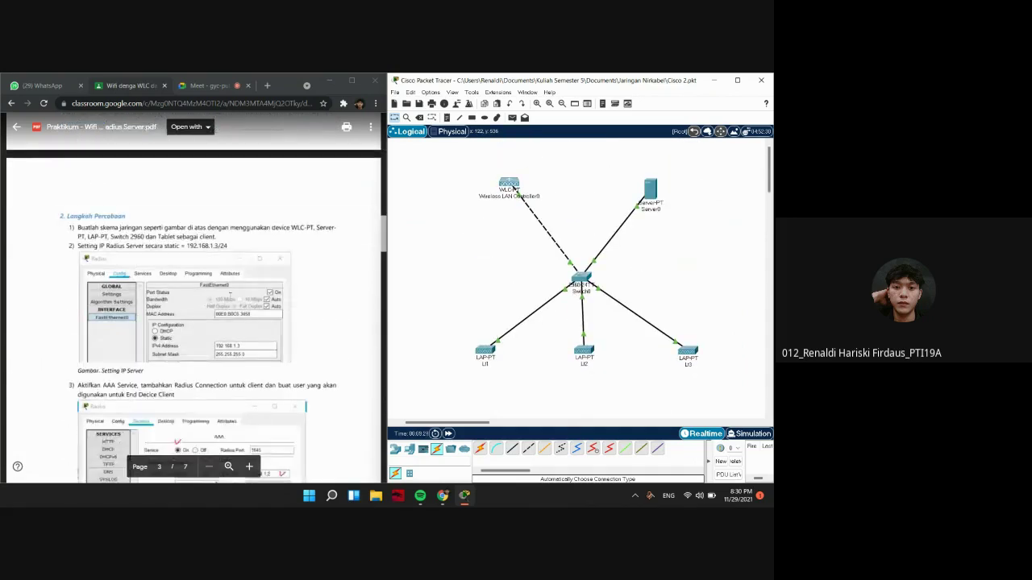
{"action": "scroll", "coordinate": [464, 280], "scroll_direction": "down", "scroll_amount": 2}
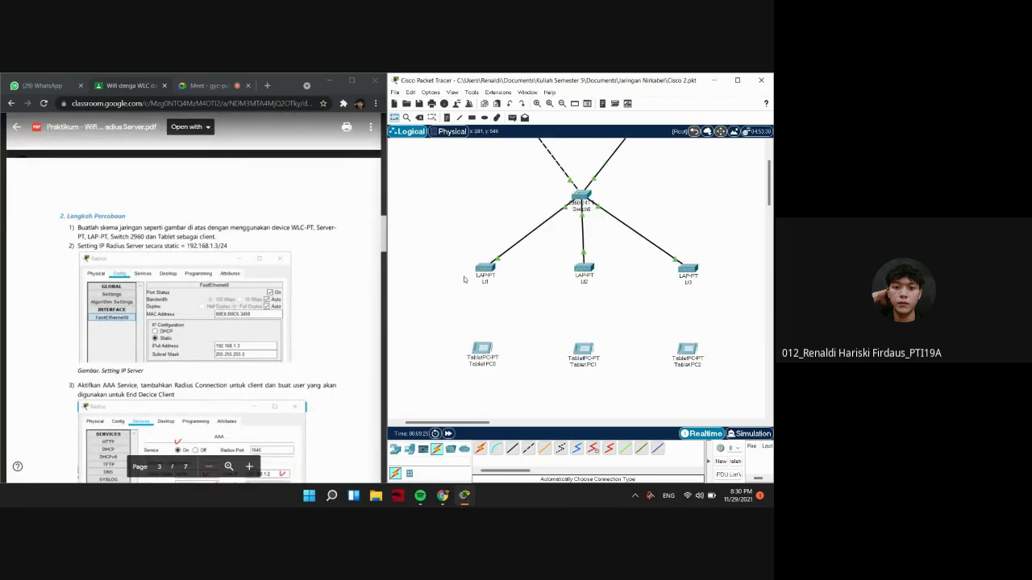
Check the physical view of access point Lt1 and the Wireless0 settings of Tablet PC0
{"action": "left_click", "coordinate": [486, 268]}
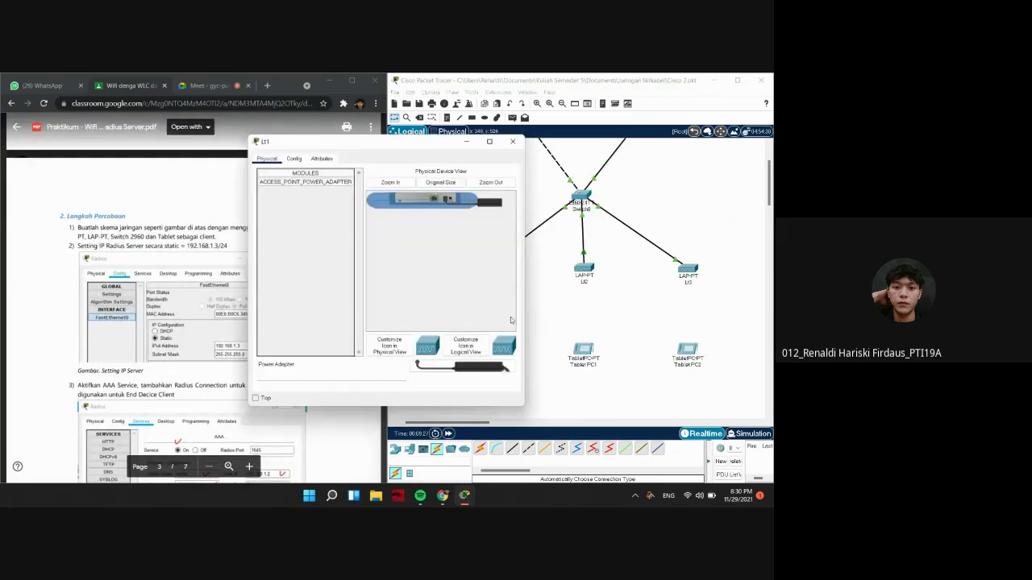
{"action": "left_click", "coordinate": [514, 141]}
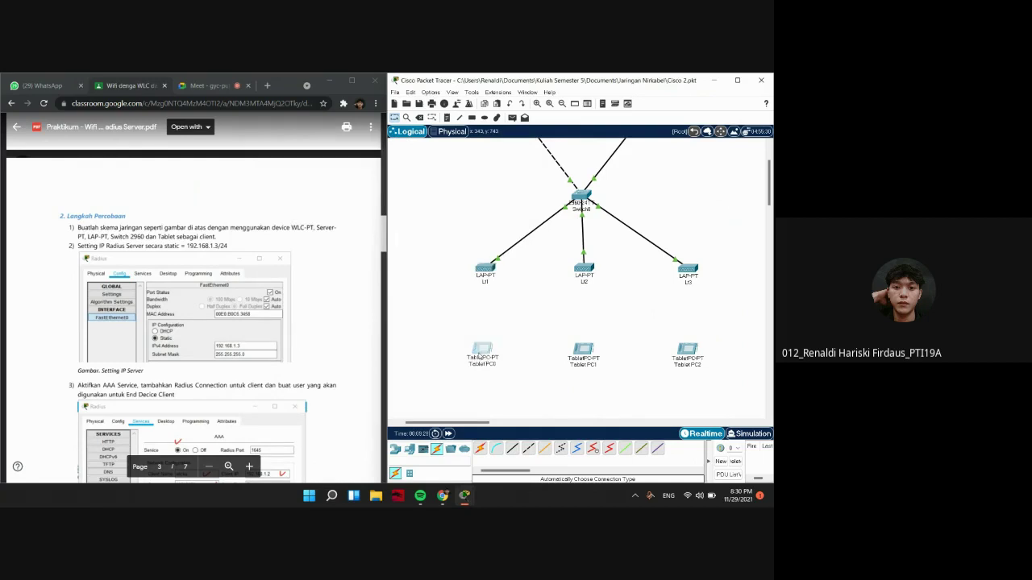
{"action": "left_click", "coordinate": [483, 350]}
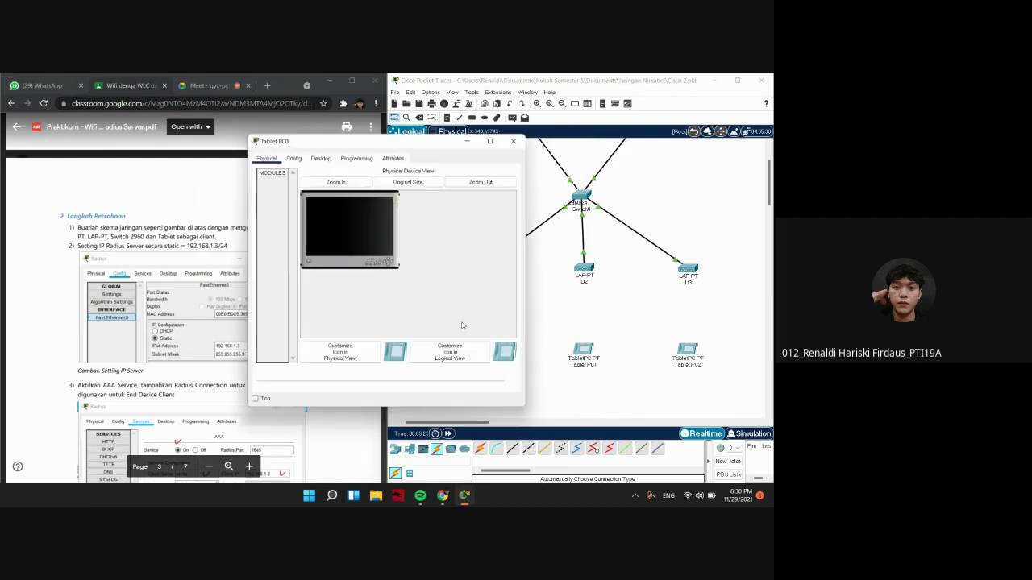
{"action": "left_click", "coordinate": [291, 158]}
{"action": "left_click", "coordinate": [289, 211]}
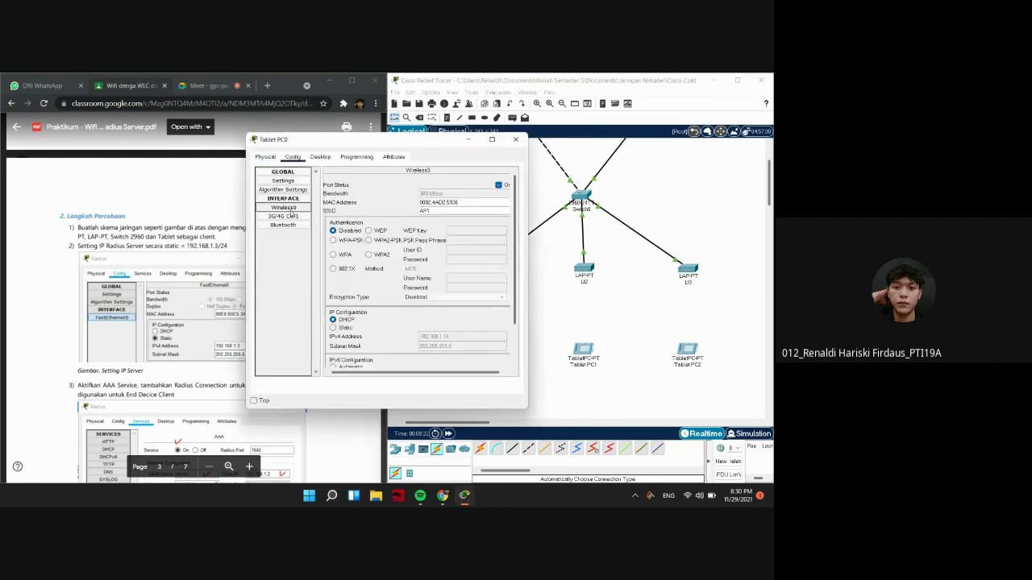
{"action": "left_click", "coordinate": [516, 139]}
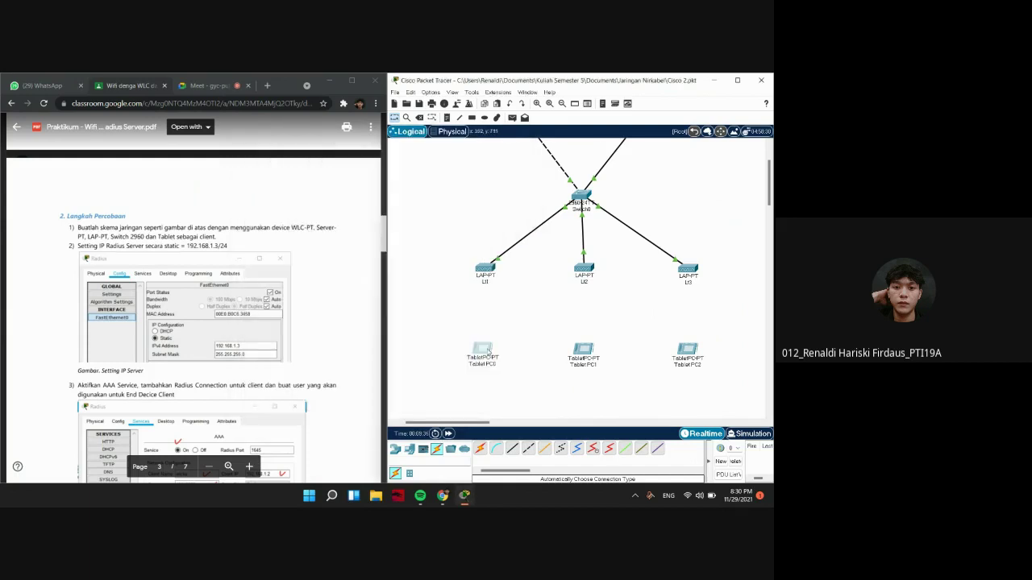
Check the GigabitEthernet0 configuration and global settings of access point Lt1
{"action": "left_click", "coordinate": [482, 266]}
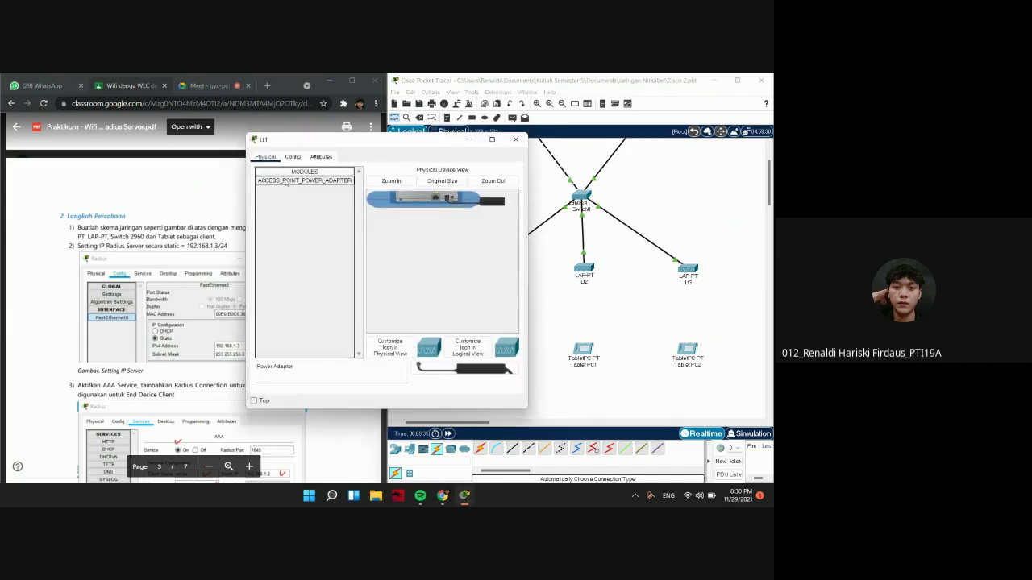
{"action": "left_click", "coordinate": [292, 158]}
{"action": "left_click", "coordinate": [288, 198]}
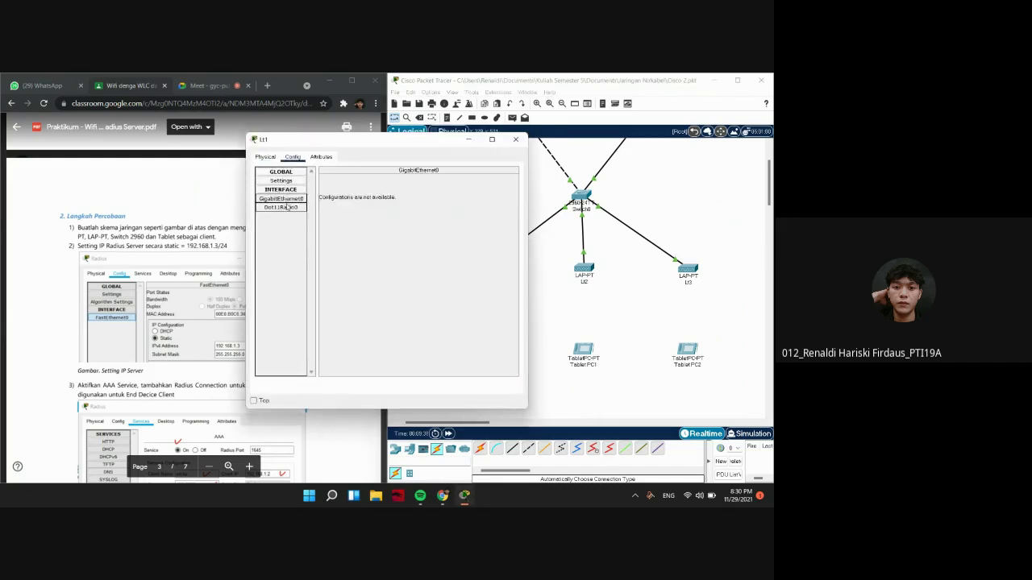
{"action": "left_click", "coordinate": [291, 181]}
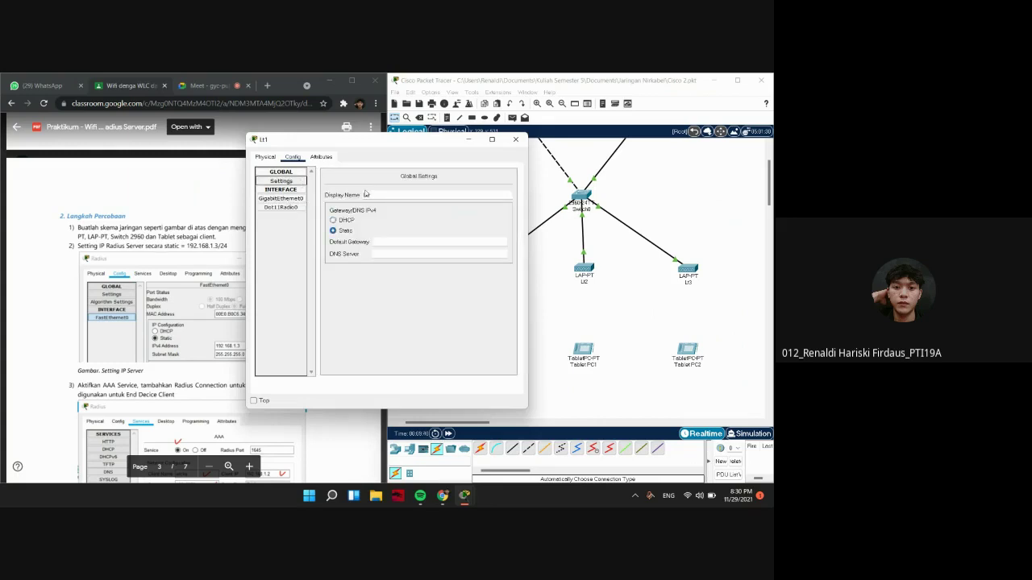
{"action": "left_click", "coordinate": [513, 141]}
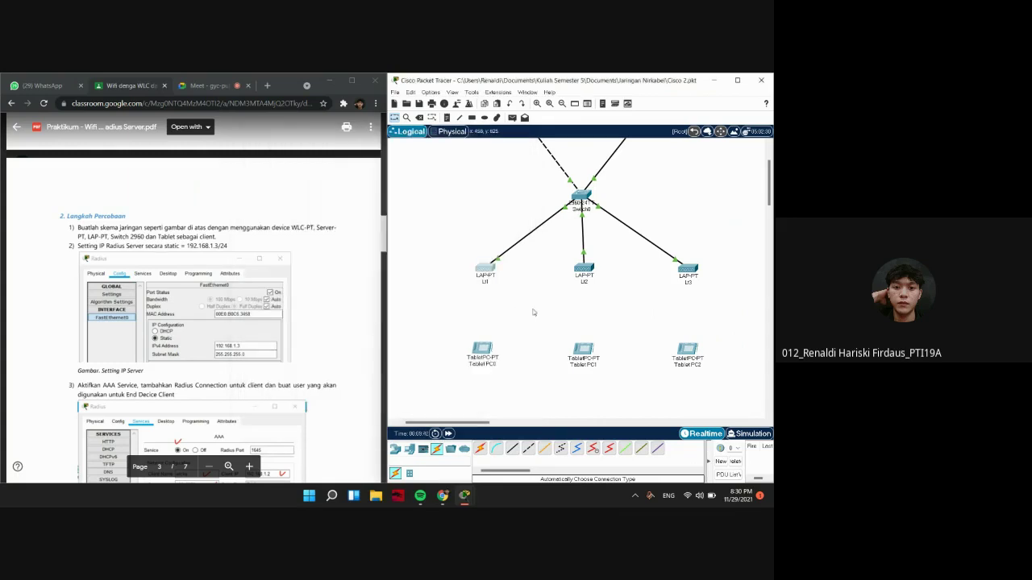
{"action": "scroll", "coordinate": [555, 274], "scroll_direction": "up", "scroll_amount": 2}
{"action": "scroll", "coordinate": [556, 285], "scroll_direction": "down", "scroll_amount": 2}
{"action": "scroll", "coordinate": [552, 295], "scroll_direction": "up", "scroll_amount": 2}
{"action": "scroll", "coordinate": [540, 292], "scroll_direction": "down", "scroll_amount": 1}
{"action": "scroll", "coordinate": [540, 292], "scroll_direction": "up", "scroll_amount": 1}
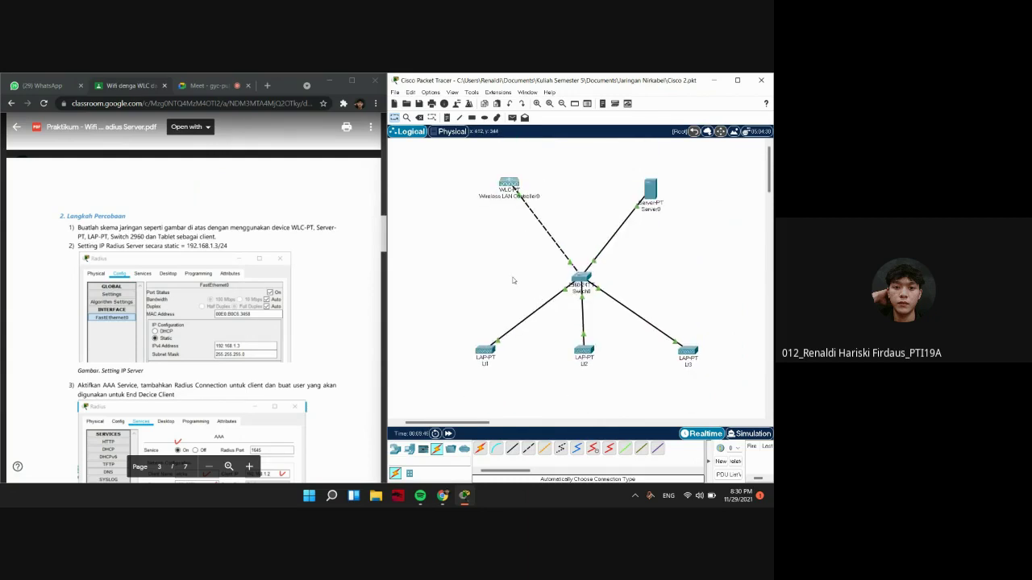
{"action": "scroll", "coordinate": [540, 292], "scroll_direction": "down", "scroll_amount": 3}
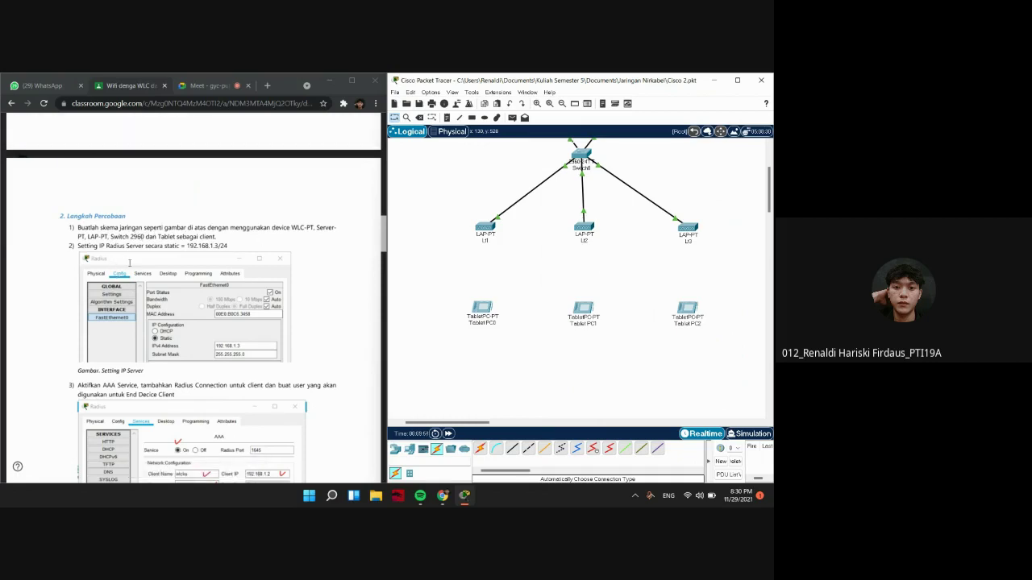
Give the Radius server's FastEthernet0 interface the static IPv4 address 192.168.1.3 with its default subnet mask, following step 2 of the PDF
{"action": "scroll", "coordinate": [628, 240], "scroll_direction": "up", "scroll_amount": 3}
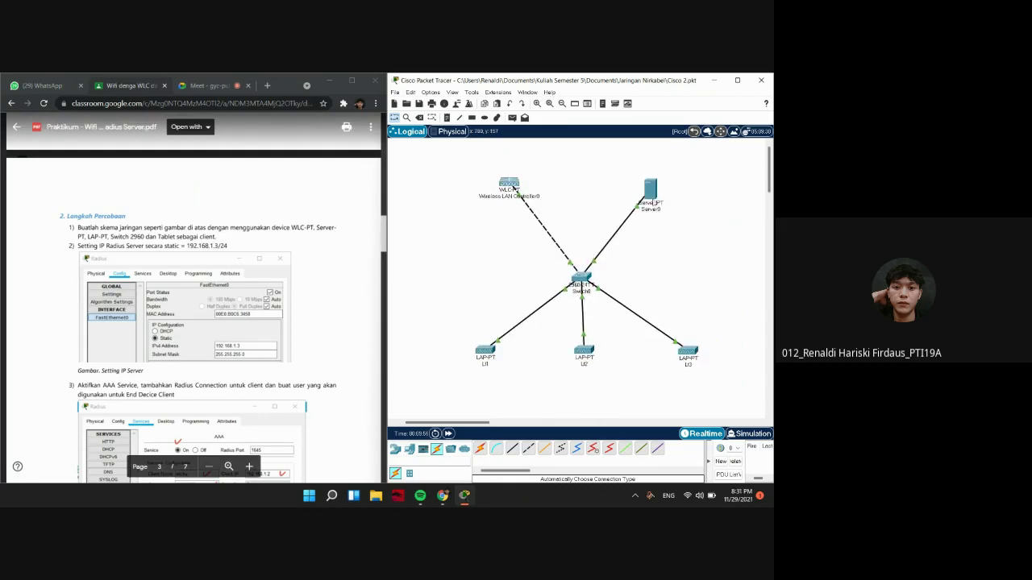
{"action": "left_click", "coordinate": [650, 191]}
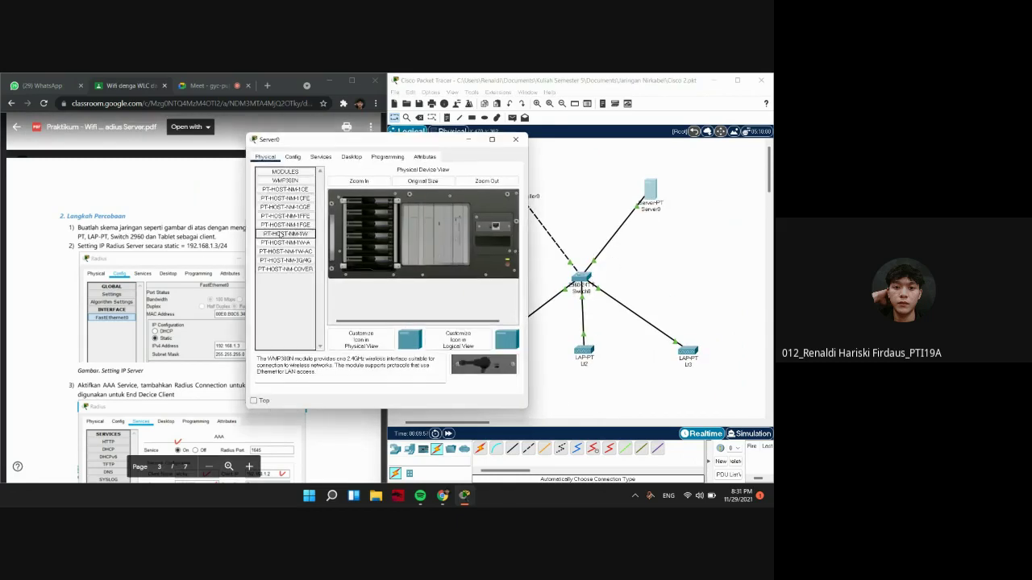
{"action": "left_click", "coordinate": [292, 157]}
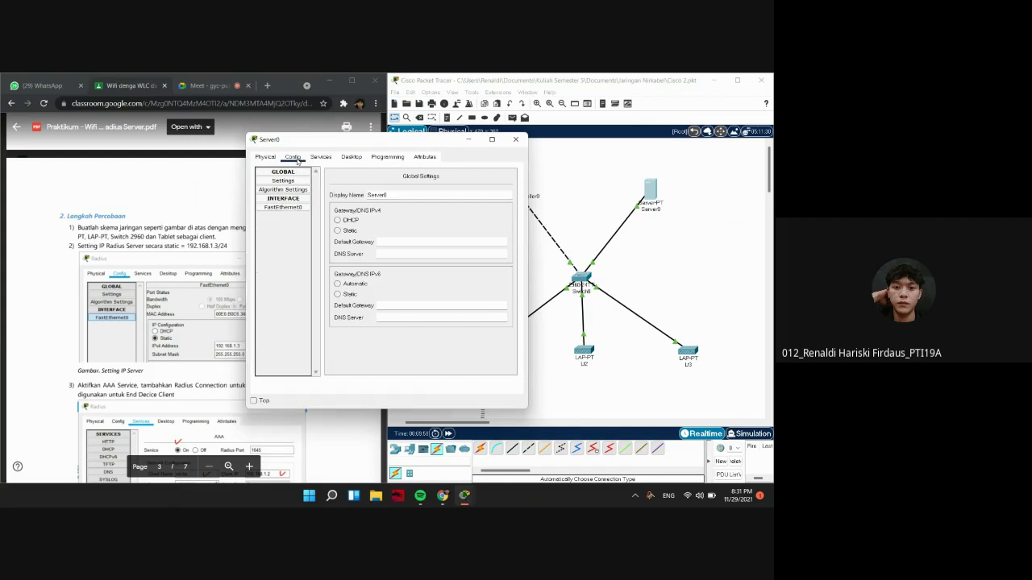
{"action": "left_click", "coordinate": [309, 207]}
{"action": "left_click_drag", "start_coordinate": [363, 146], "coordinate": [437, 145]}
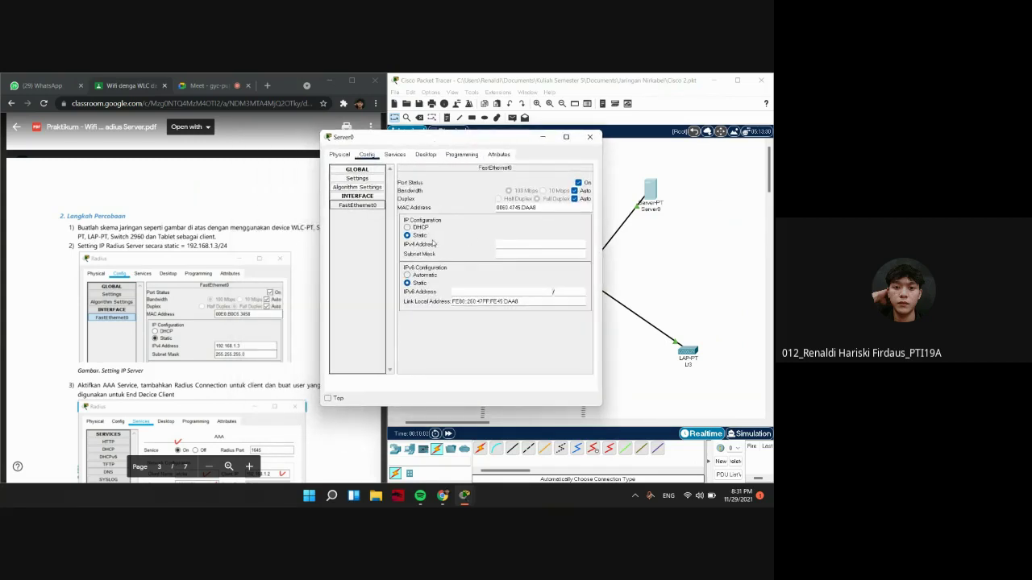
{"action": "left_click", "coordinate": [514, 244]}
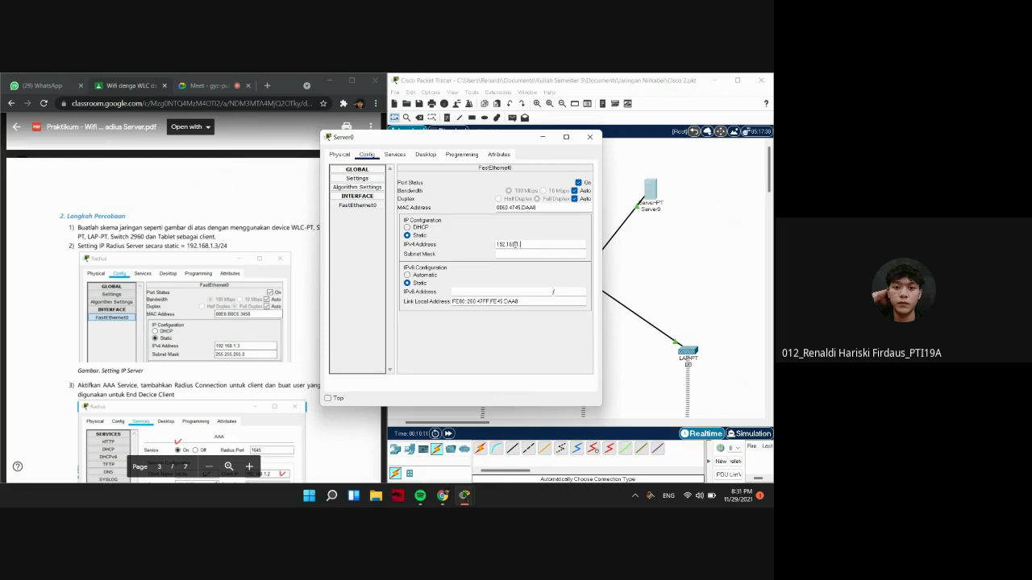
{"action": "left_click", "coordinate": [528, 253]}
{"action": "left_click_drag", "start_coordinate": [499, 143], "coordinate": [460, 137]}
{"action": "left_click", "coordinate": [548, 133]}
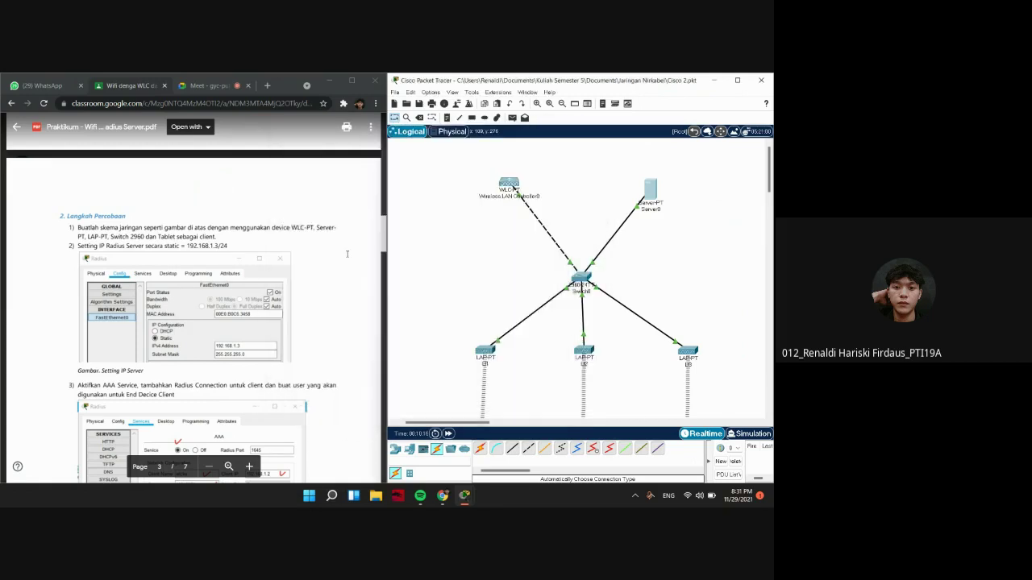
Turn on the AAA service on the Radius server, with the PDF's Radius connection example in view
{"action": "scroll", "coordinate": [231, 288], "scroll_direction": "down", "scroll_amount": 3}
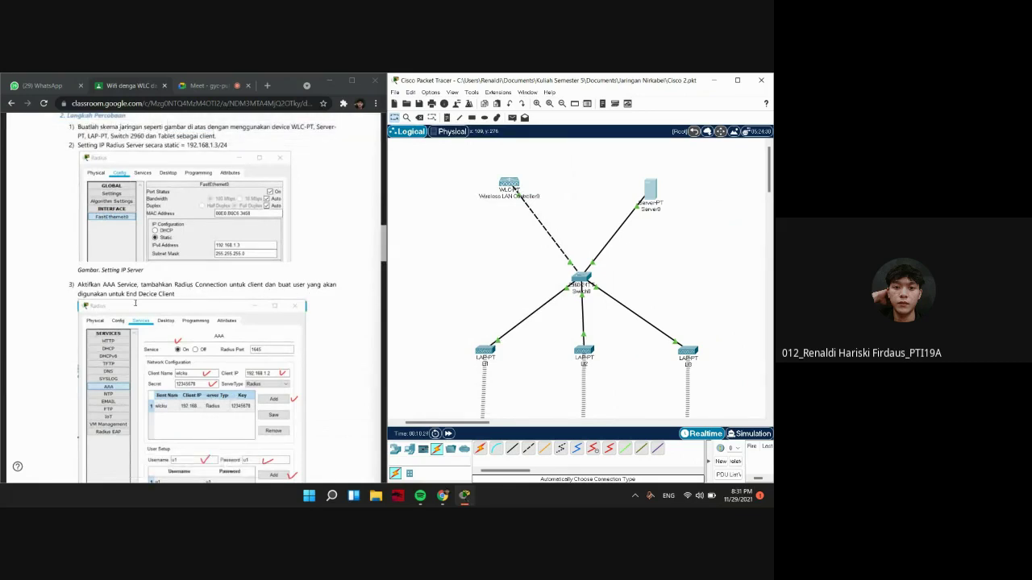
{"action": "left_click", "coordinate": [652, 196]}
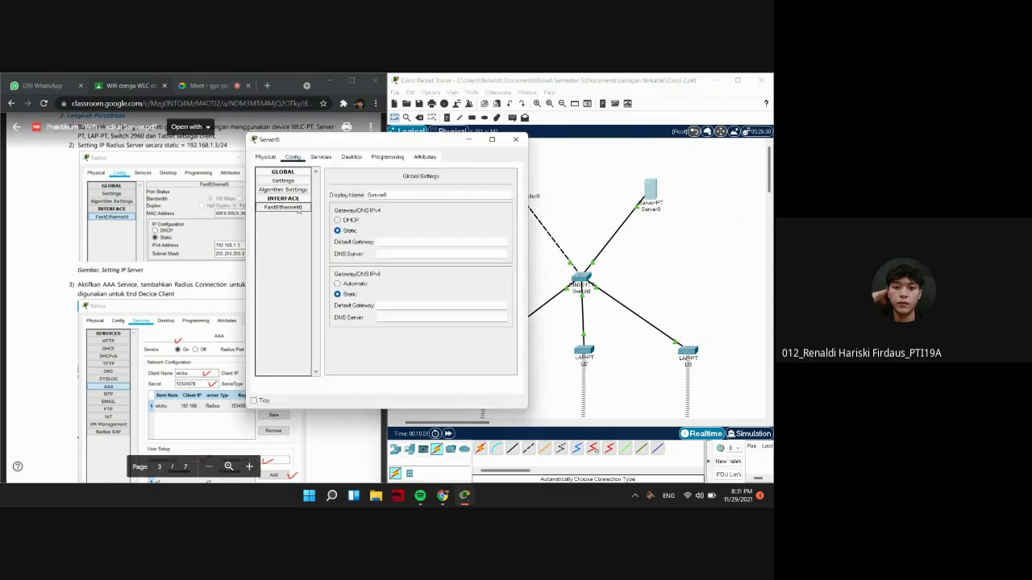
{"action": "left_click_drag", "start_coordinate": [315, 143], "coordinate": [347, 135]}
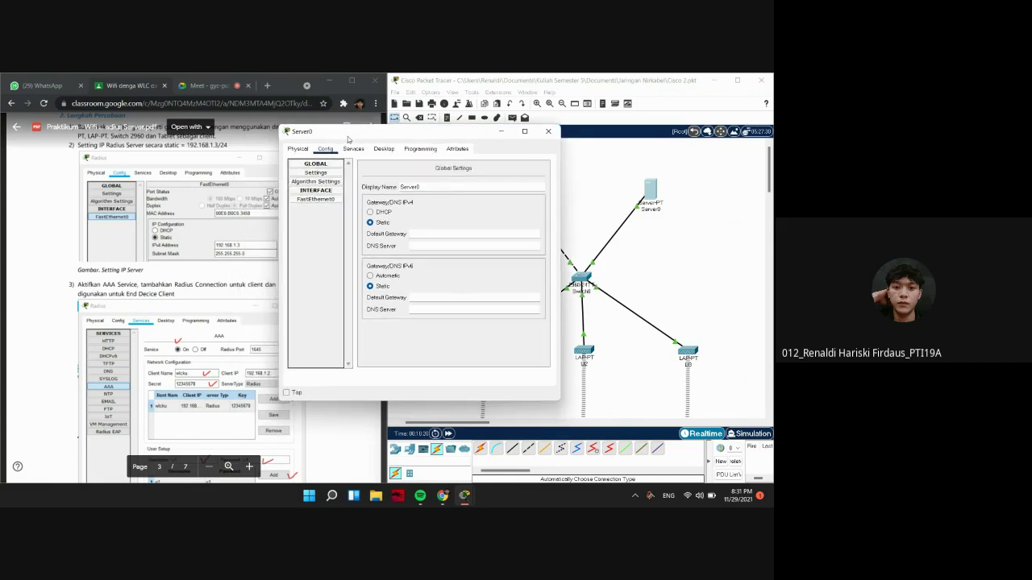
{"action": "left_click", "coordinate": [353, 150]}
{"action": "left_click", "coordinate": [320, 226]}
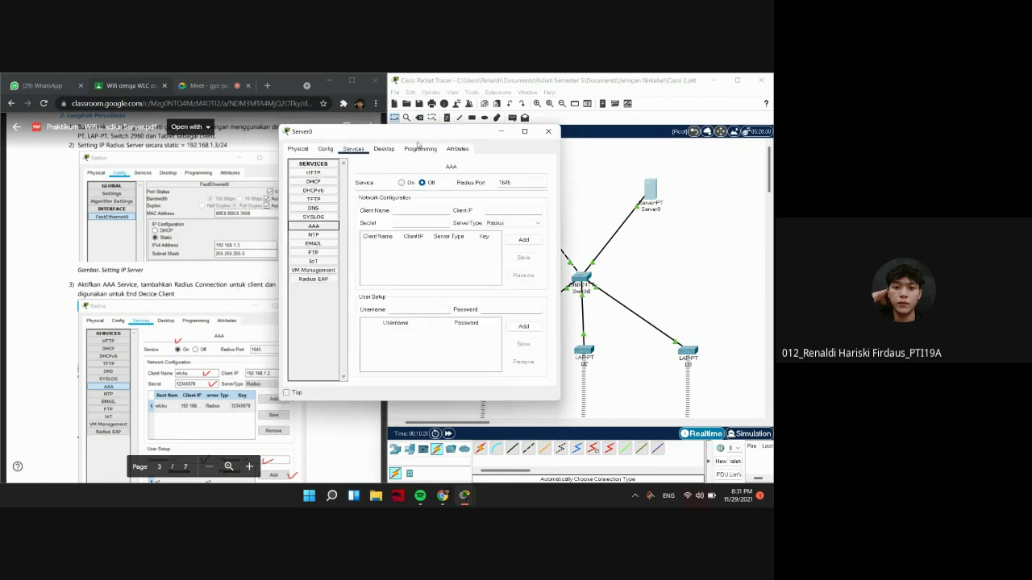
{"action": "left_click_drag", "start_coordinate": [408, 135], "coordinate": [494, 124]}
{"action": "scroll", "coordinate": [274, 322], "scroll_direction": "down", "scroll_amount": 2}
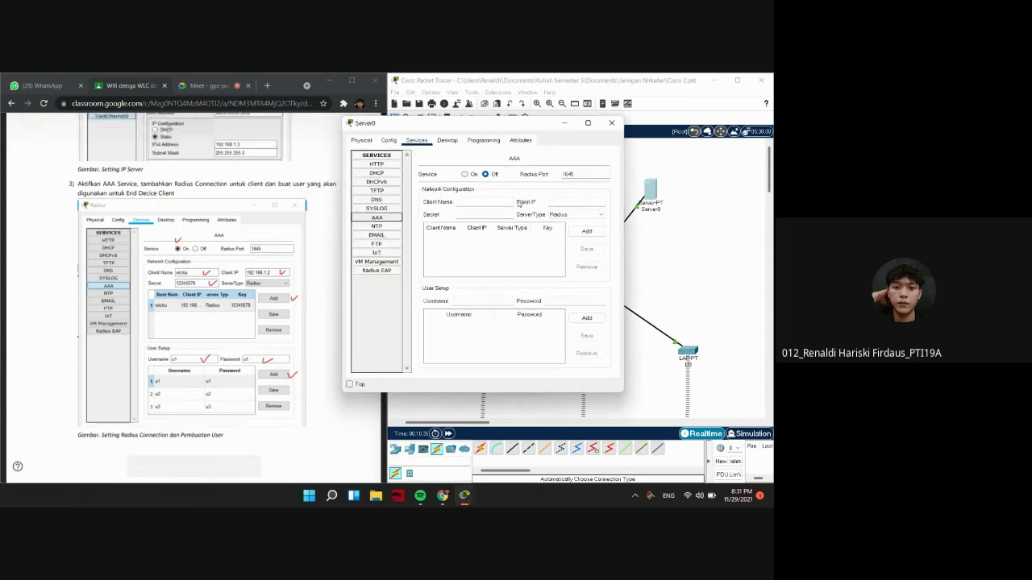
{"action": "left_click", "coordinate": [465, 174]}
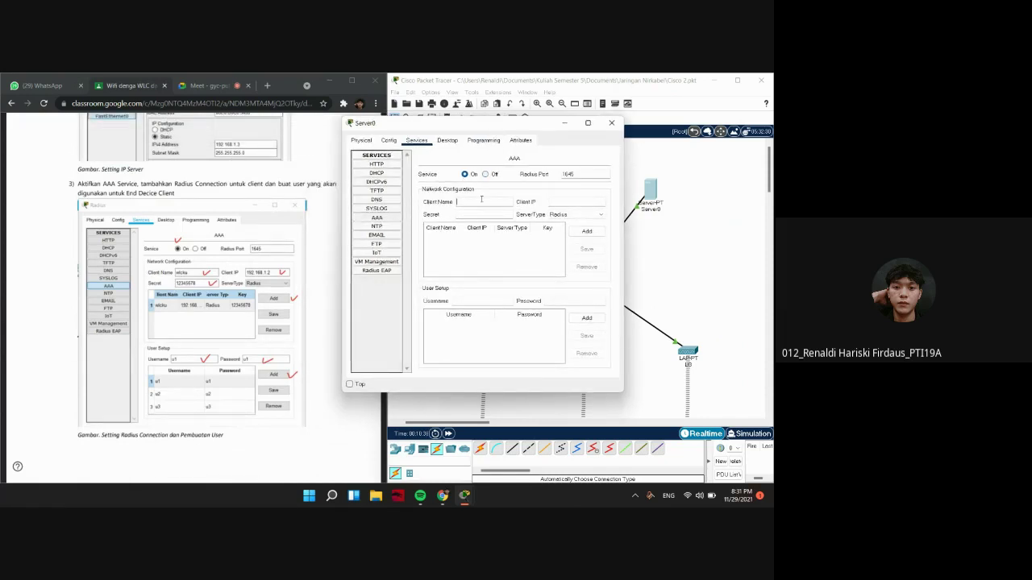
Add the Radius network client wlcku with client IP 192.168.1.2, server type Radius and the shared secret from the PDF
{"action": "left_click", "coordinate": [482, 201]}
{"action": "type", "text": "wlc"}
{"action": "type", "text": "678"}
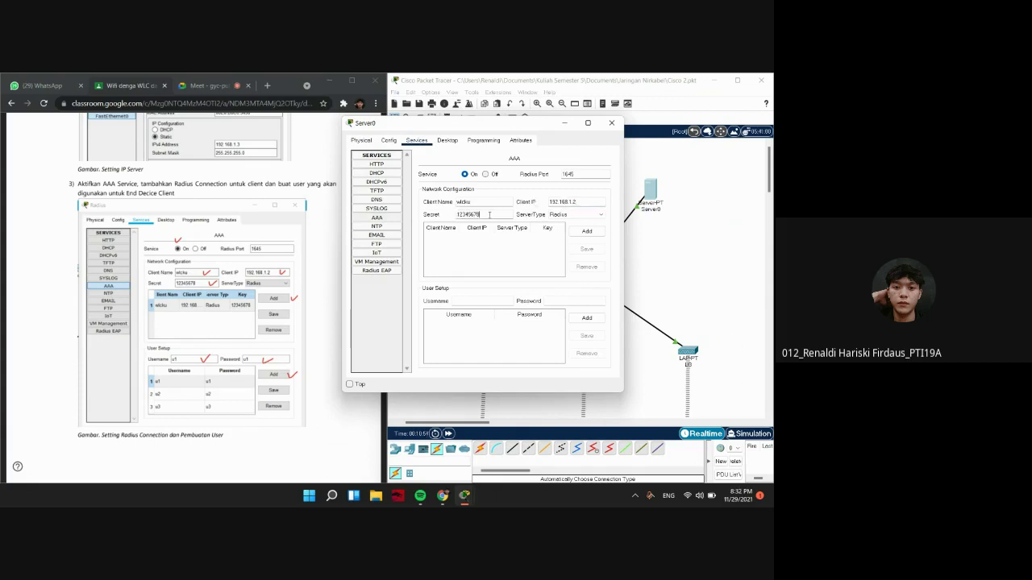
{"action": "left_click", "coordinate": [586, 232]}
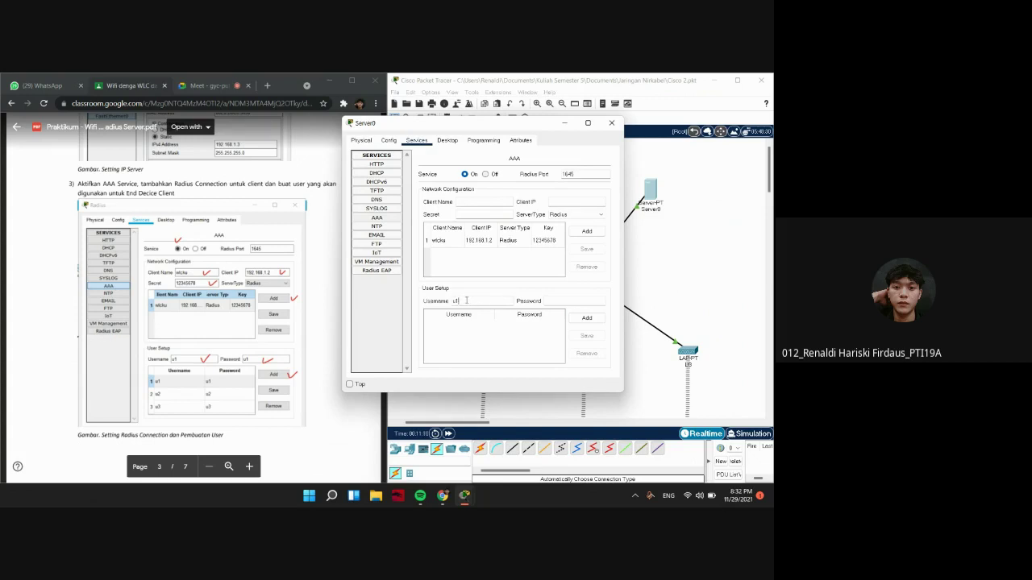
Add the AAA user accounts u1, u2 and u3 on the Radius server, each with its password
{"action": "left_click", "coordinate": [548, 300]}
{"action": "type", "text": "u1"}
{"action": "left_click", "coordinate": [585, 321]}
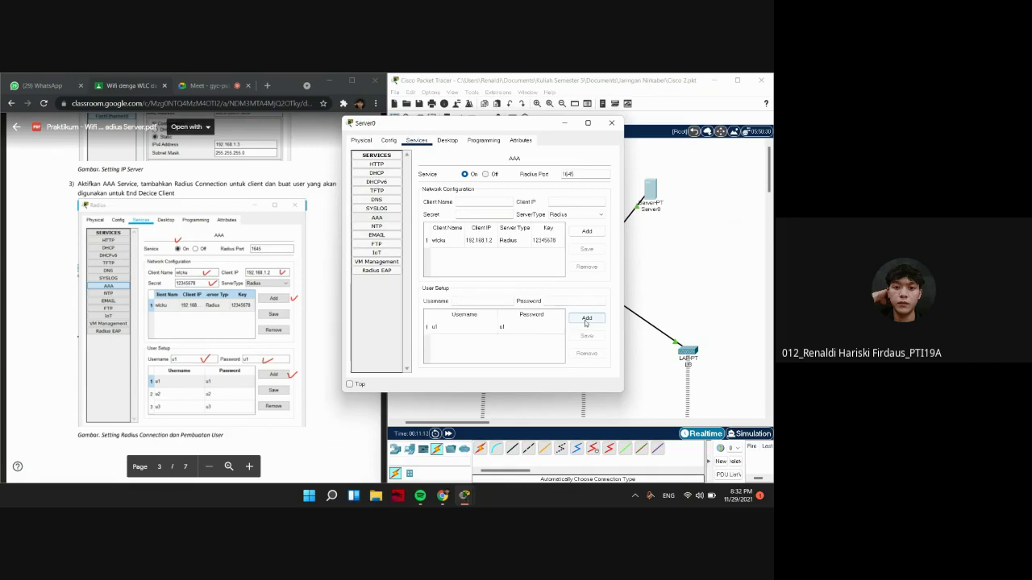
{"action": "left_click", "coordinate": [488, 303]}
{"action": "type", "text": "u"}
{"action": "type", "text": "u2"}
{"action": "left_click", "coordinate": [582, 317]}
{"action": "left_click", "coordinate": [470, 301]}
{"action": "type", "text": "u3"}
{"action": "left_click", "coordinate": [566, 299]}
{"action": "type", "text": "u3"}
{"action": "left_click", "coordinate": [587, 318]}
Compare the wireless LAN controller's Management IP configuration with step 4 of the PDF
{"action": "scroll", "coordinate": [318, 230], "scroll_direction": "down", "scroll_amount": 1}
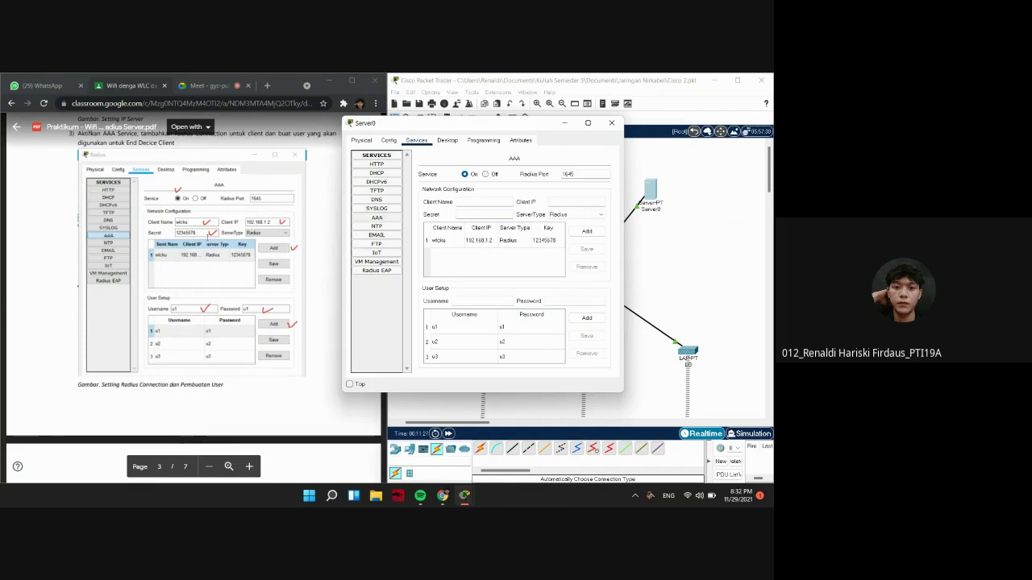
{"action": "scroll", "coordinate": [234, 260], "scroll_direction": "down", "scroll_amount": 5}
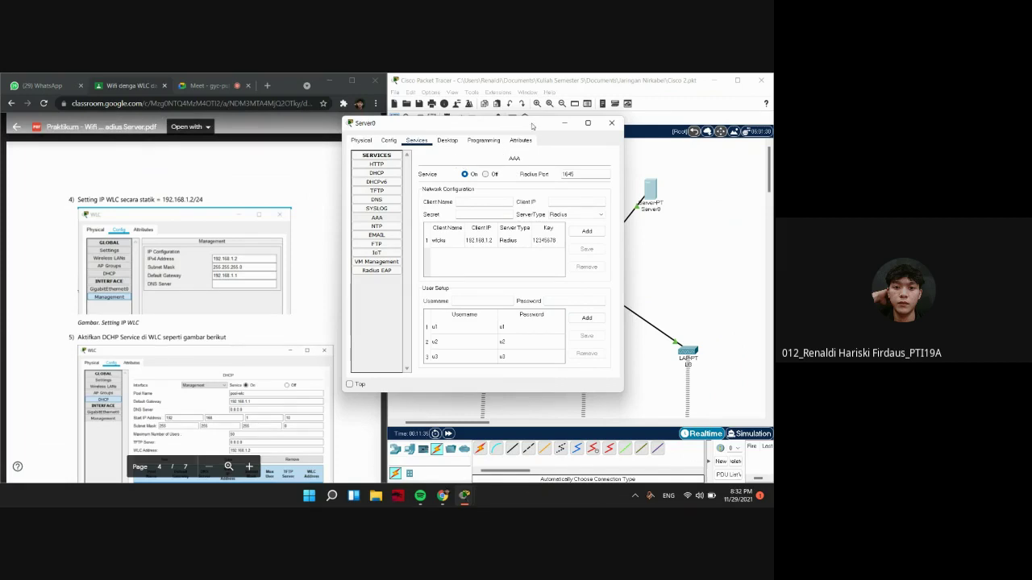
{"action": "left_click_drag", "start_coordinate": [532, 126], "coordinate": [484, 126]}
{"action": "left_click", "coordinate": [562, 123]}
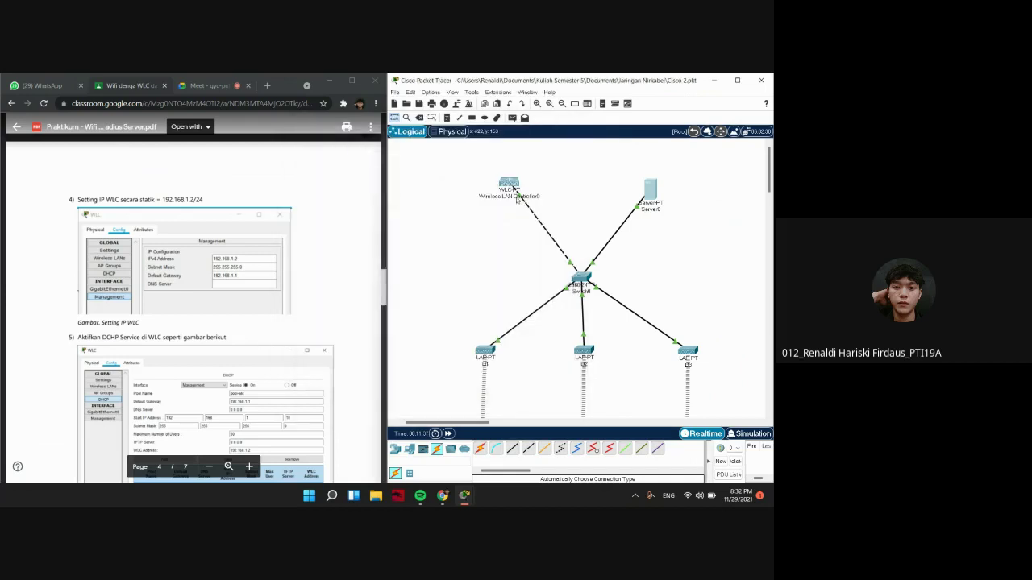
{"action": "left_click", "coordinate": [510, 185]}
{"action": "left_click", "coordinate": [292, 156]}
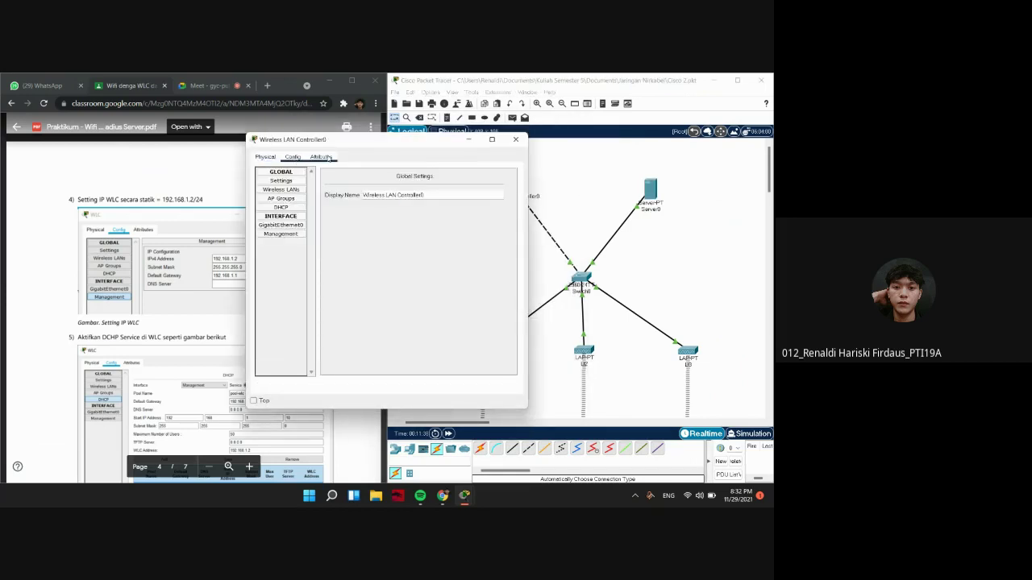
{"action": "left_click", "coordinate": [290, 234]}
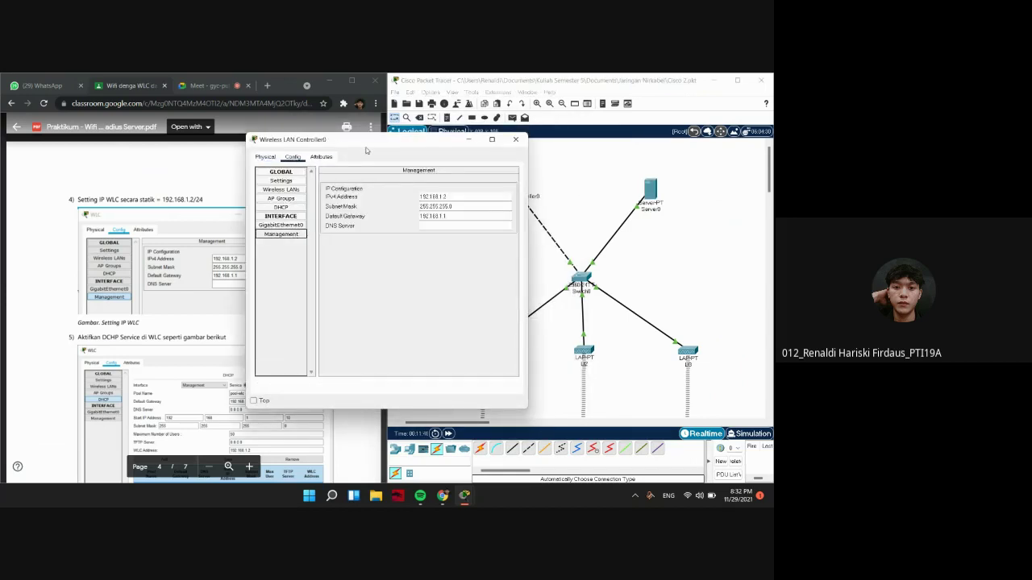
{"action": "left_click_drag", "start_coordinate": [365, 150], "coordinate": [425, 151]}
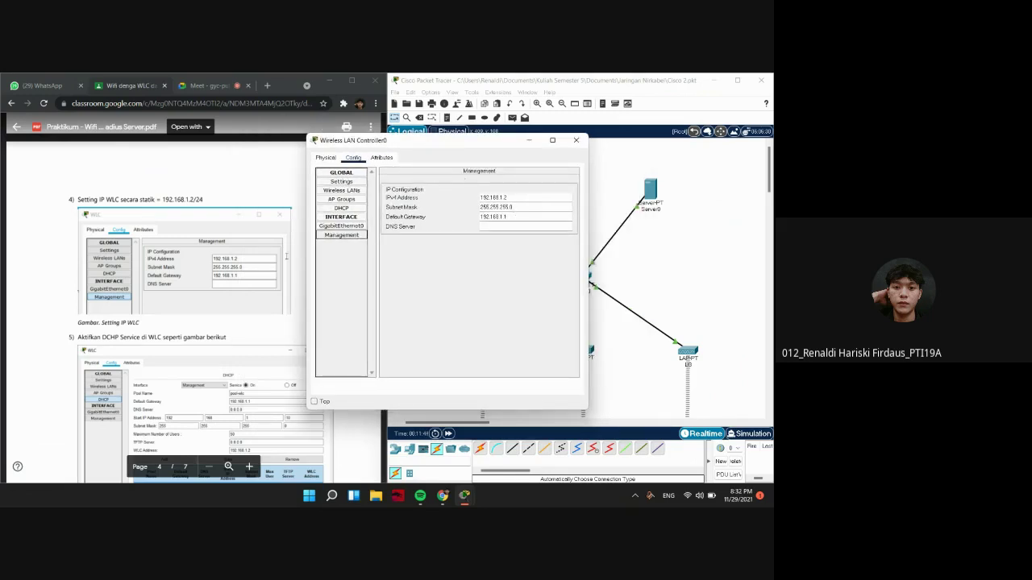
{"action": "scroll", "coordinate": [264, 236], "scroll_direction": "down", "scroll_amount": 1}
{"action": "left_click_drag", "start_coordinate": [432, 142], "coordinate": [461, 136]}
Compare the DHCP service and existing pool settings of the wireless LAN controller with step 5 of the PDF
{"action": "scroll", "coordinate": [192, 267], "scroll_direction": "down", "scroll_amount": 2}
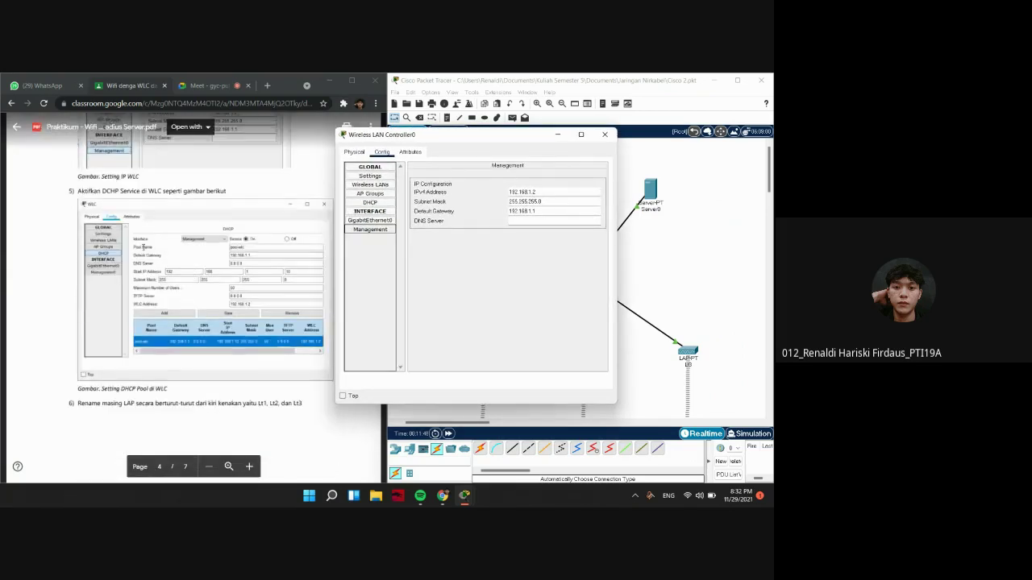
{"action": "scroll", "coordinate": [114, 257], "scroll_direction": "up", "scroll_amount": 1}
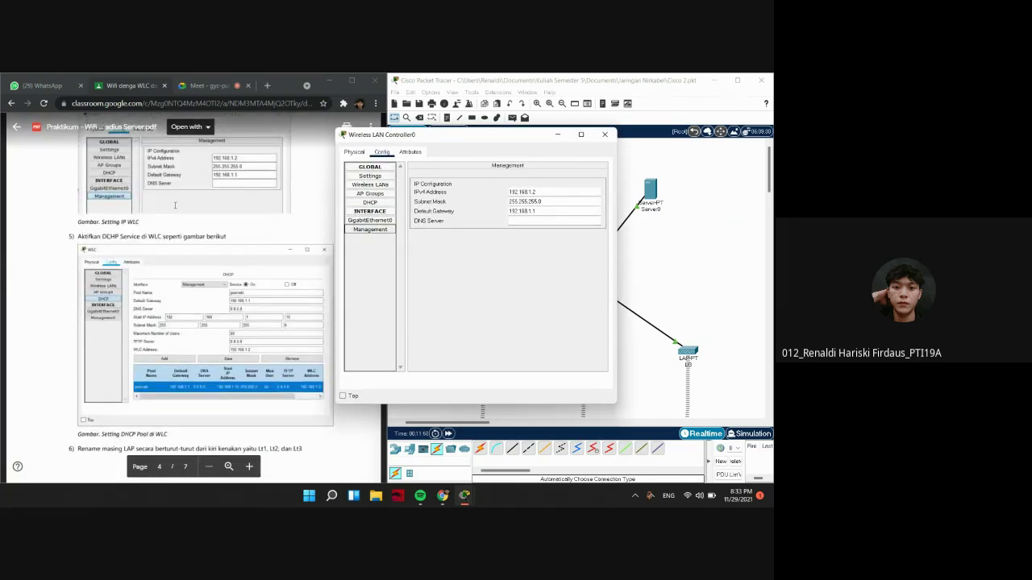
{"action": "left_click", "coordinate": [370, 202]}
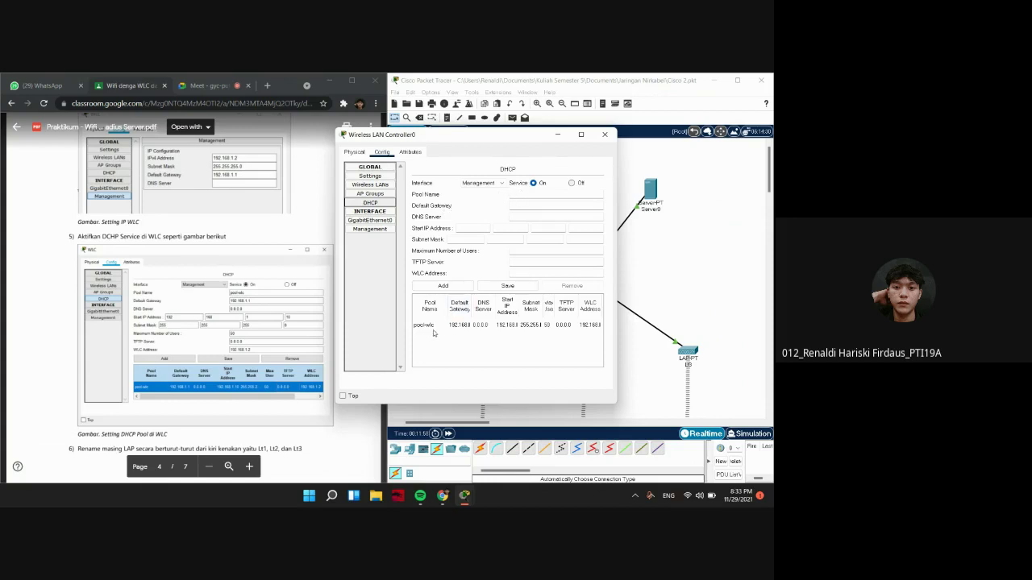
{"action": "left_click", "coordinate": [462, 325]}
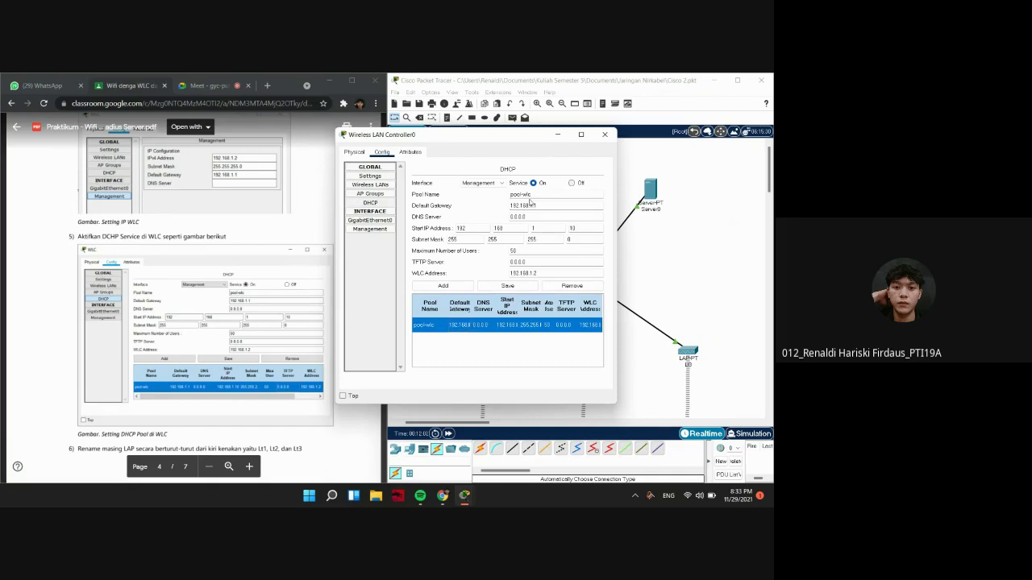
{"action": "left_click_drag", "start_coordinate": [513, 137], "coordinate": [466, 148]}
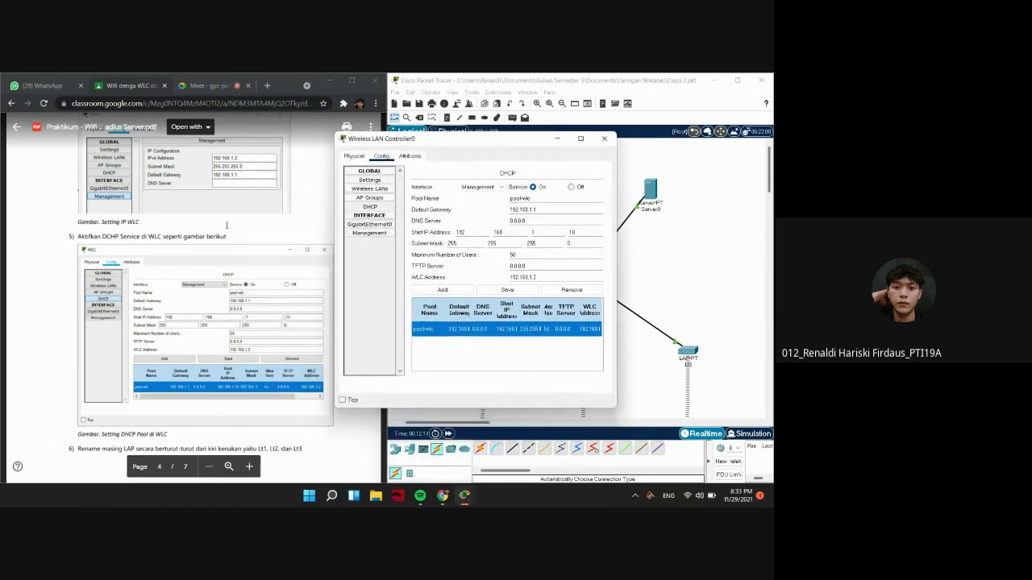
{"action": "scroll", "coordinate": [226, 225], "scroll_direction": "down", "scroll_amount": 2}
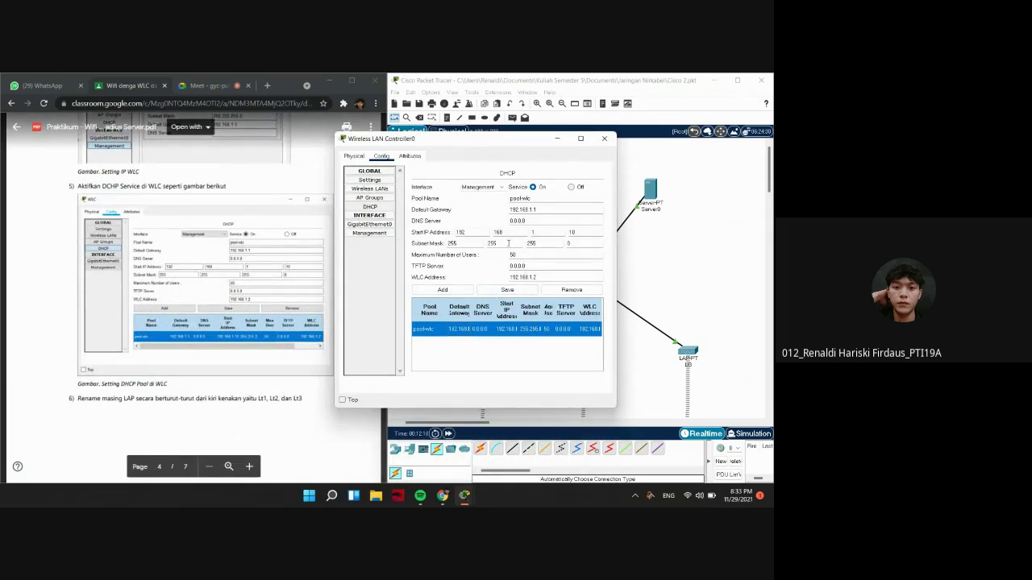
{"action": "scroll", "coordinate": [201, 266], "scroll_direction": "down", "scroll_amount": 3}
{"action": "left_click_drag", "start_coordinate": [529, 146], "coordinate": [525, 146]}
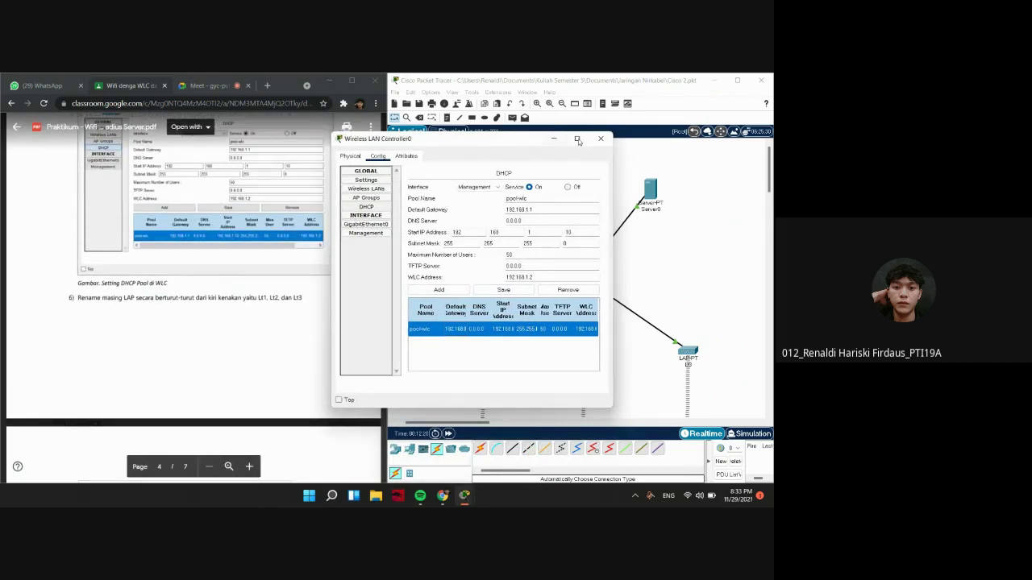
{"action": "left_click", "coordinate": [600, 139]}
Check the display names and configuration of access points Lt1 and Lt2 against the PDF's LAP renaming step
{"action": "scroll", "coordinate": [154, 251], "scroll_direction": "down", "scroll_amount": 2}
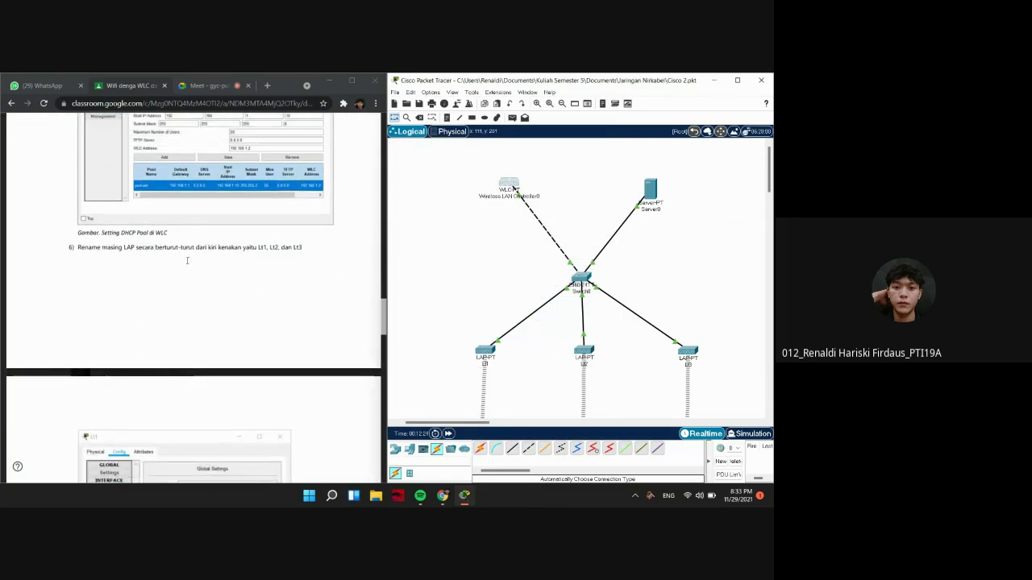
{"action": "scroll", "coordinate": [238, 255], "scroll_direction": "down", "scroll_amount": 1}
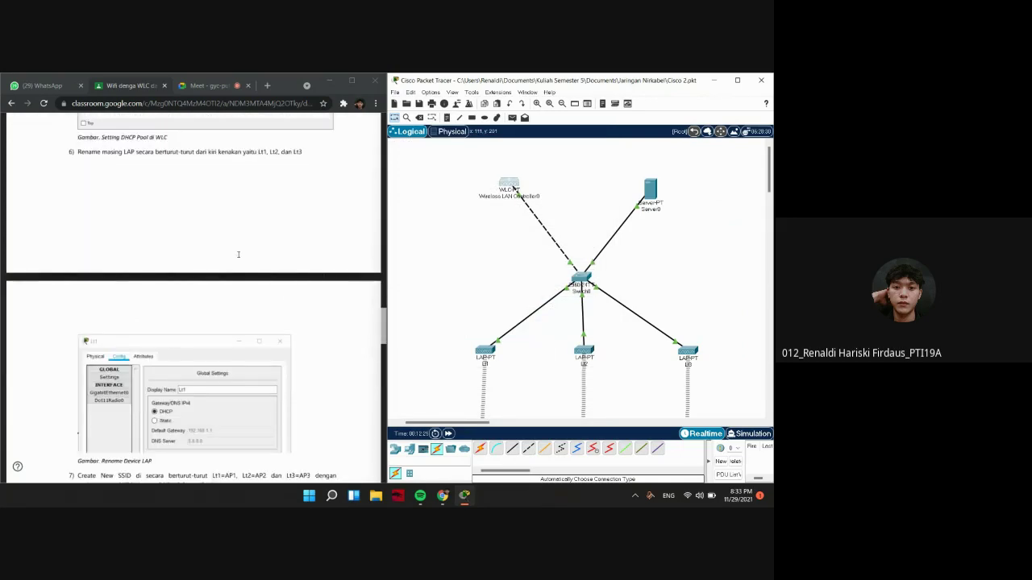
{"action": "scroll", "coordinate": [238, 254], "scroll_direction": "down", "scroll_amount": 1}
{"action": "scroll", "coordinate": [500, 309], "scroll_direction": "down", "scroll_amount": 2}
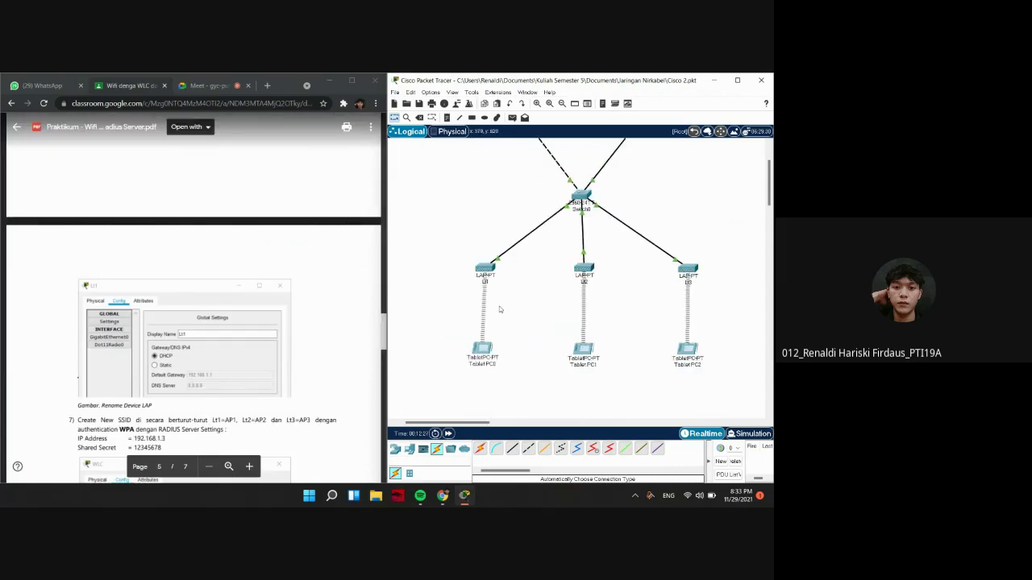
{"action": "left_click", "coordinate": [483, 268]}
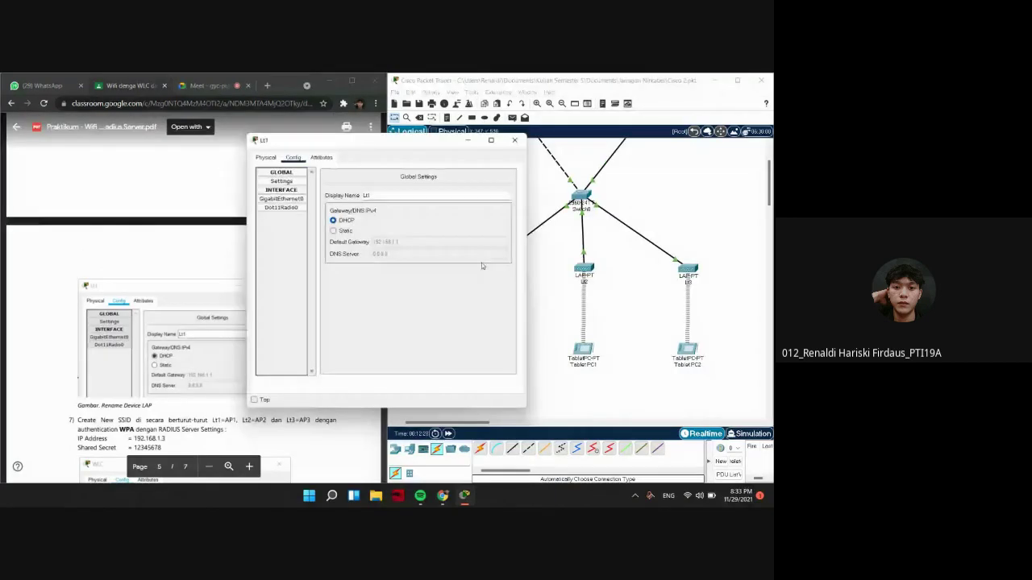
{"action": "left_click", "coordinate": [515, 141]}
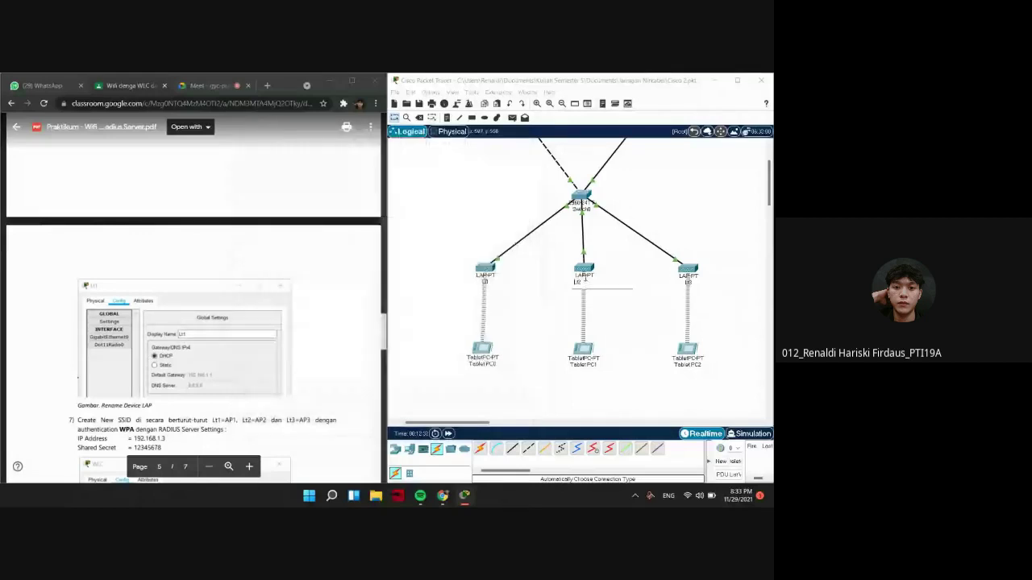
{"action": "left_click", "coordinate": [585, 274]}
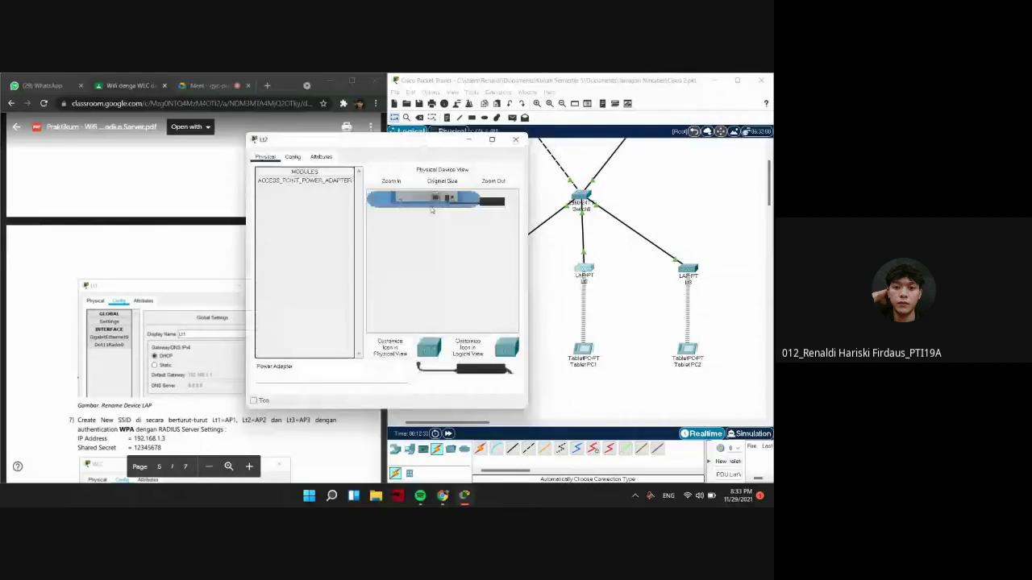
{"action": "left_click", "coordinate": [292, 156]}
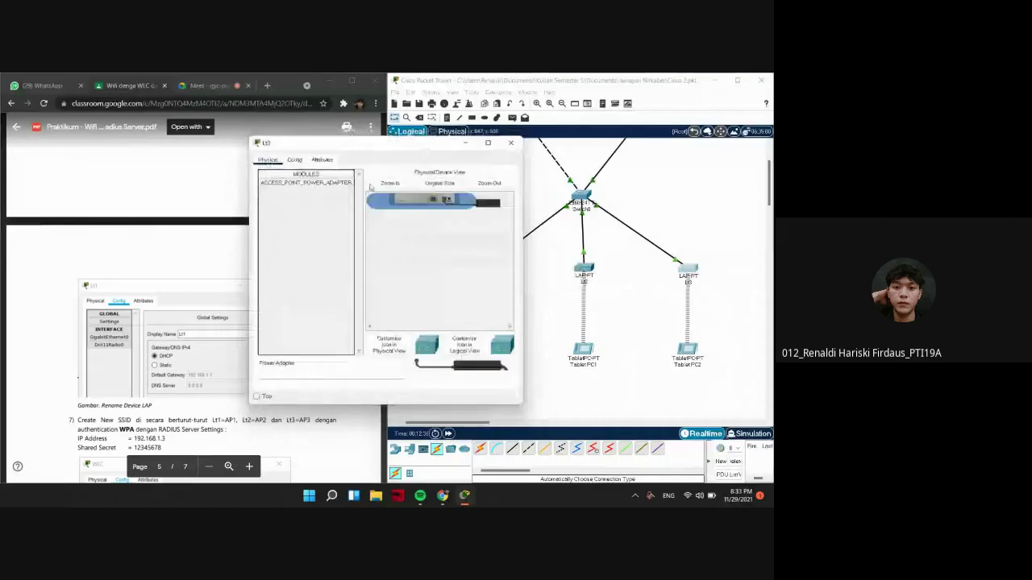
Check access point Lt2's configuration and read the PDF's step 7 on SSIDs with WPA and RADIUS settings
{"action": "left_click", "coordinate": [295, 160]}
{"action": "left_click", "coordinate": [516, 142]}
{"action": "scroll", "coordinate": [282, 190], "scroll_direction": "down", "scroll_amount": 1}
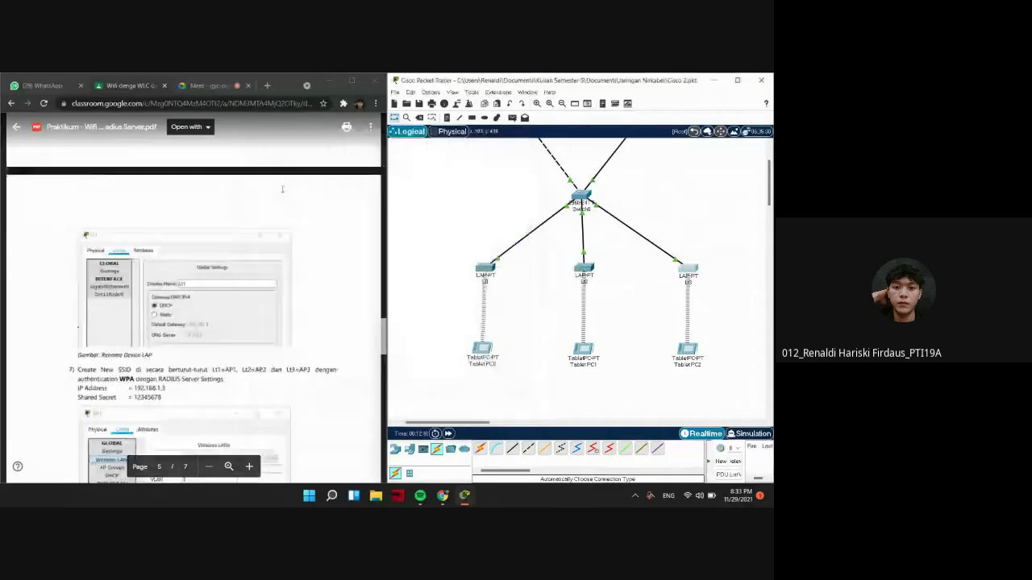
{"action": "scroll", "coordinate": [282, 189], "scroll_direction": "down", "scroll_amount": 2}
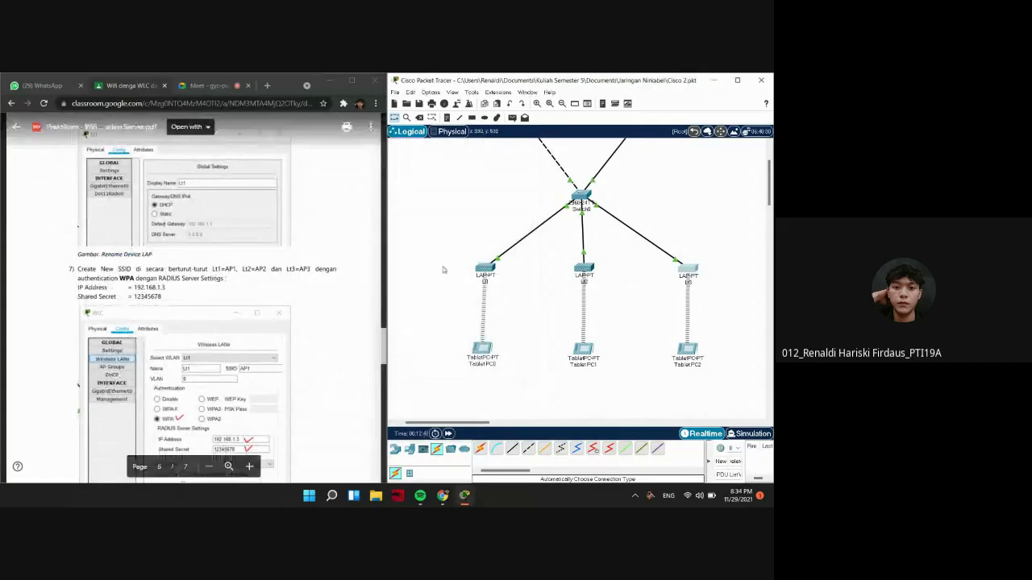
{"action": "scroll", "coordinate": [194, 299], "scroll_direction": "down", "scroll_amount": 1}
{"action": "scroll", "coordinate": [568, 246], "scroll_direction": "up", "scroll_amount": 2}
Set the controller's wireless LAN Lt1 to WPA authentication with RADIUS server IP 192.168.1.3 and the shared secret, and save it
{"action": "left_click", "coordinate": [509, 186]}
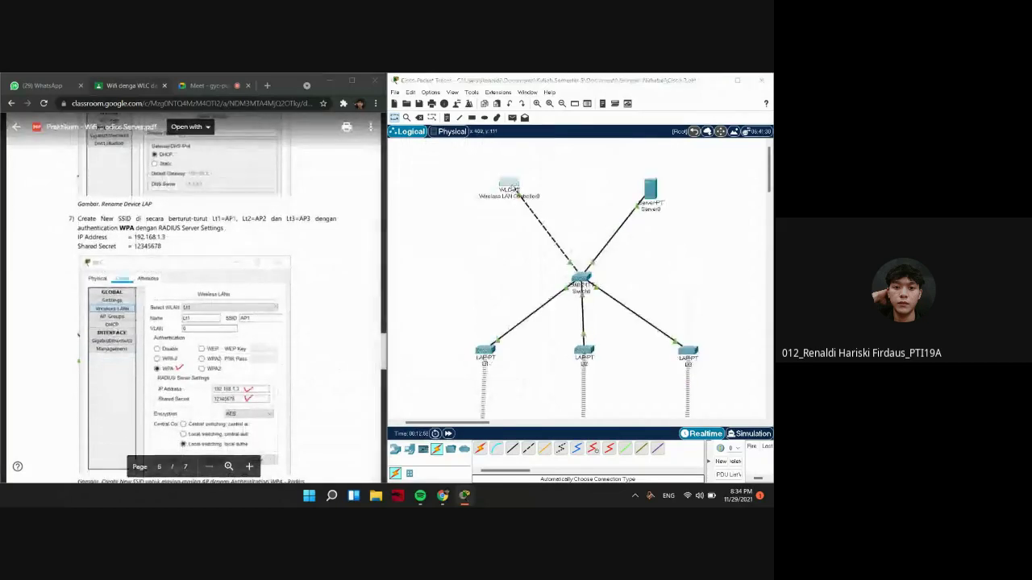
{"action": "left_click_drag", "start_coordinate": [364, 142], "coordinate": [520, 140]}
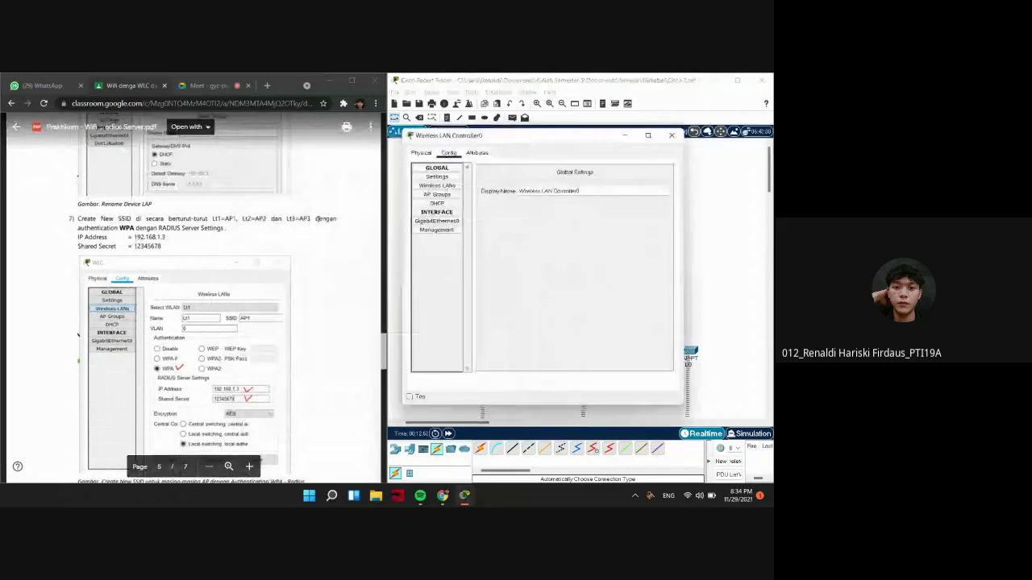
{"action": "scroll", "coordinate": [193, 299], "scroll_direction": "down", "scroll_amount": 1}
{"action": "left_click", "coordinate": [437, 185]}
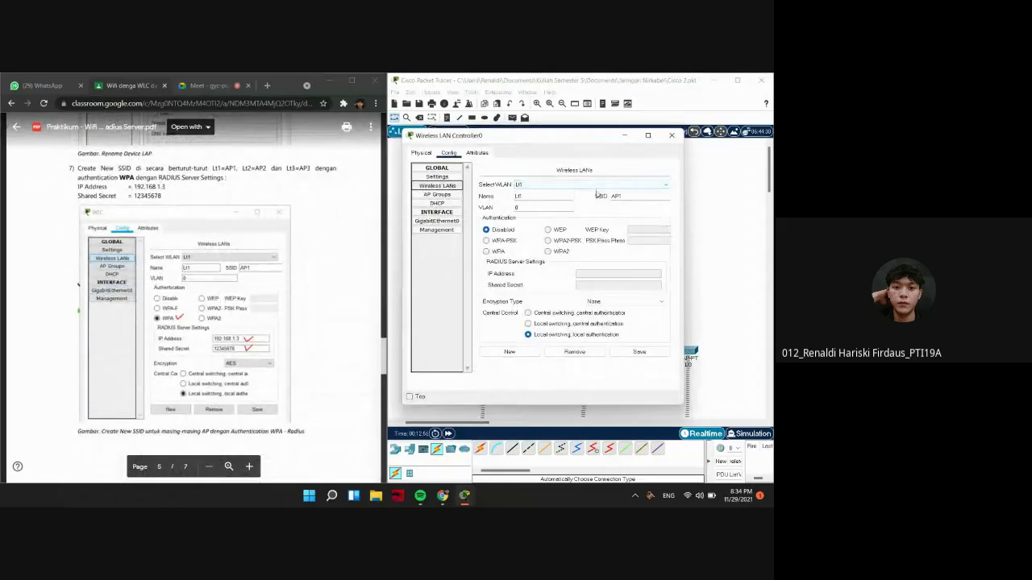
{"action": "left_click", "coordinate": [491, 252]}
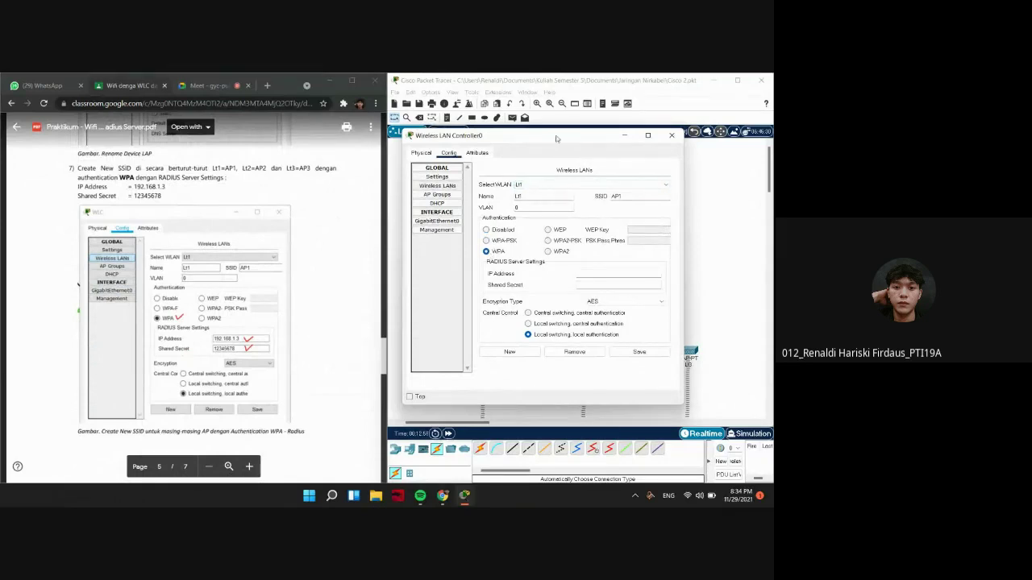
{"action": "left_click_drag", "start_coordinate": [553, 139], "coordinate": [535, 135]}
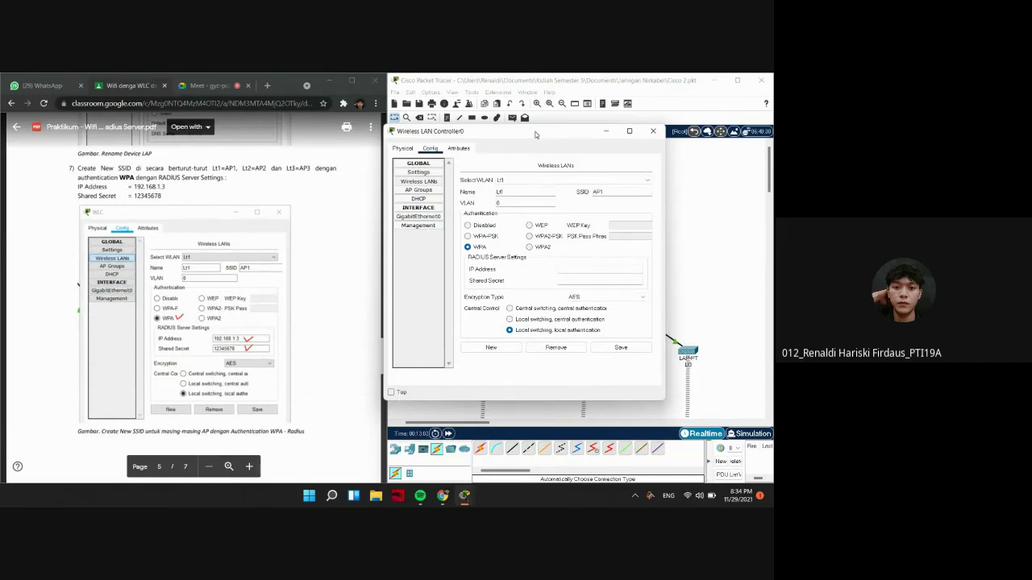
{"action": "left_click_drag", "start_coordinate": [535, 135], "coordinate": [495, 128]}
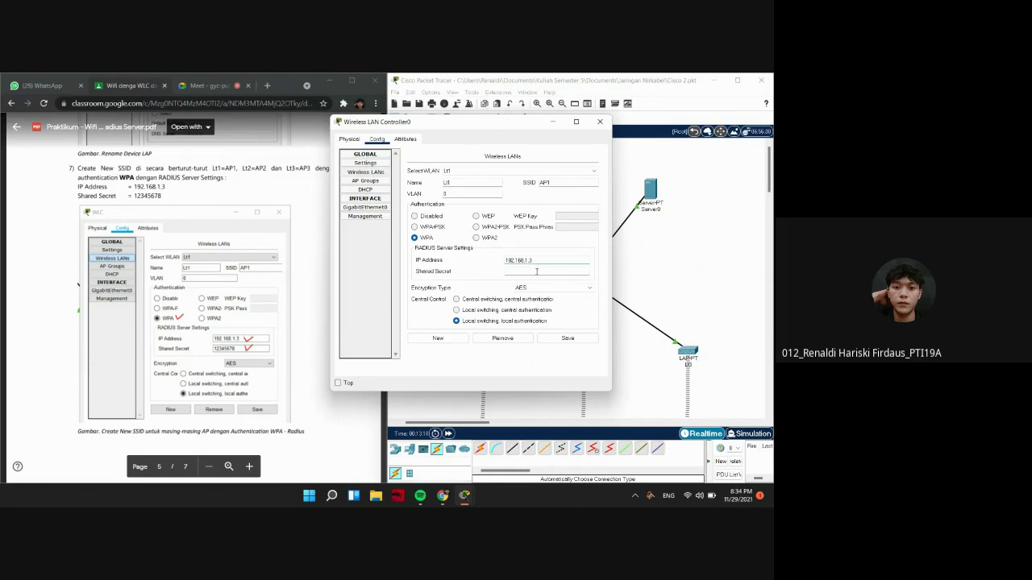
{"action": "type", "text": "2345678"}
{"action": "left_click_drag", "start_coordinate": [449, 123], "coordinate": [471, 121]}
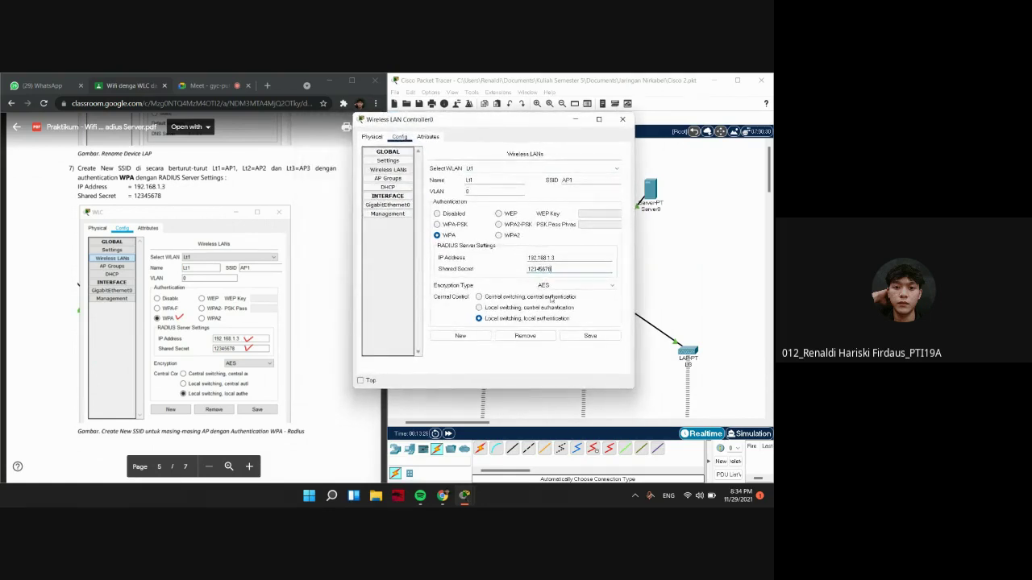
{"action": "left_click", "coordinate": [578, 337]}
Switch wireless LAN Lt2 to WPA, enter RADIUS server IP 192.168.1.3 and the shared secret, and save it
{"action": "left_click", "coordinate": [544, 168]}
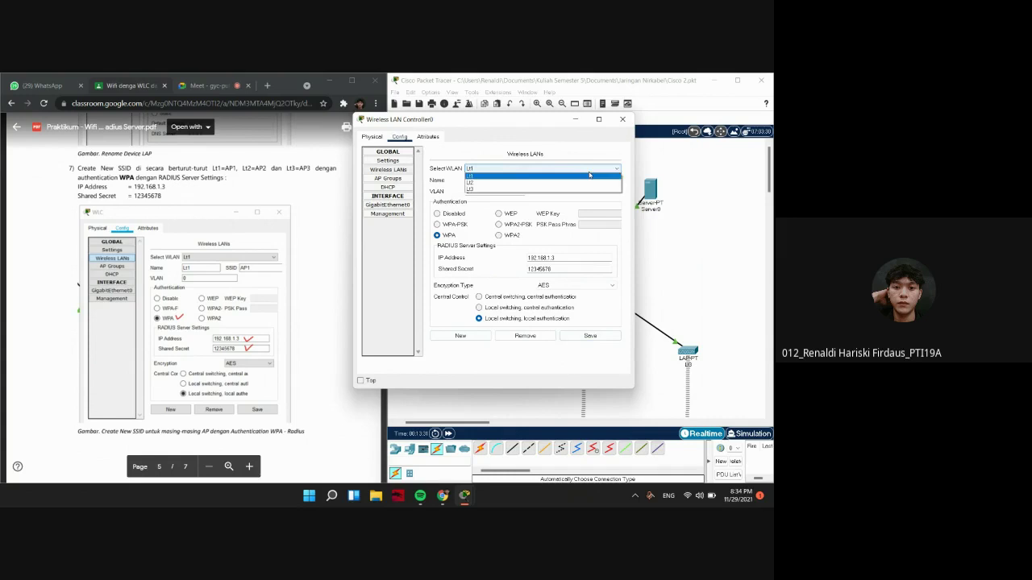
{"action": "left_click", "coordinate": [542, 183]}
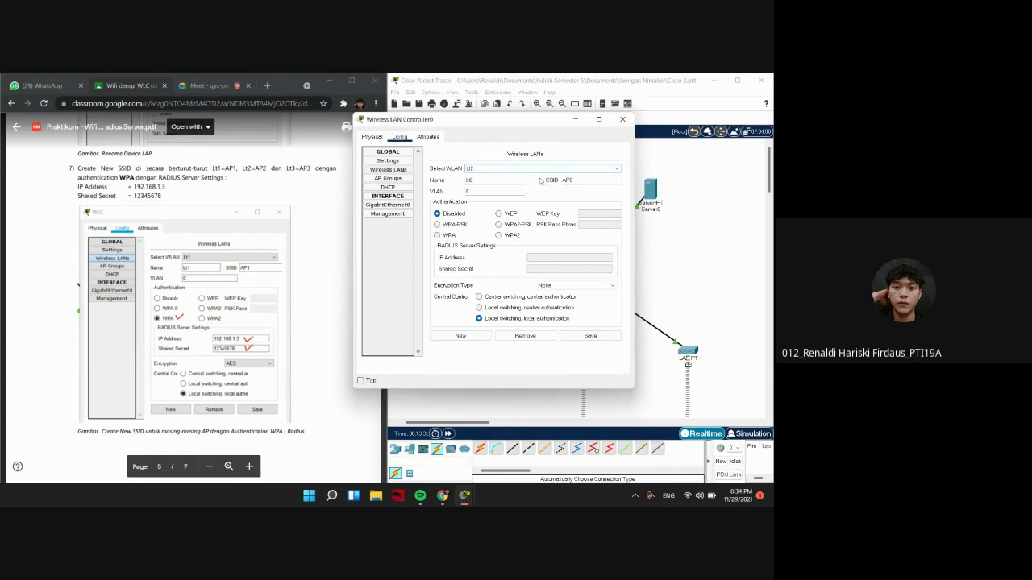
{"action": "left_click", "coordinate": [437, 235]}
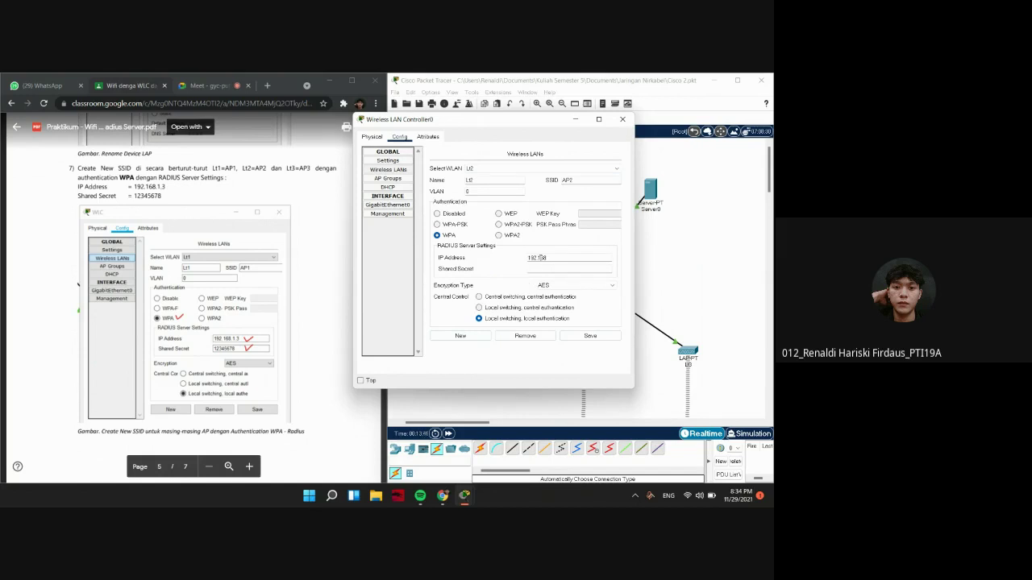
{"action": "left_click", "coordinate": [558, 270]}
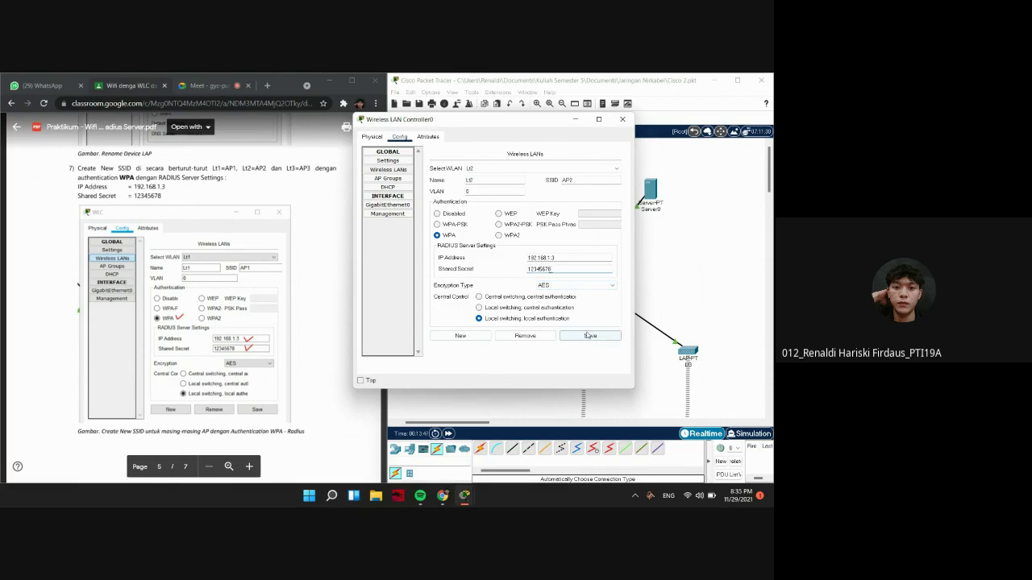
Change wireless LAN Lt3 to WPA authentication with RADIUS server IP 192.168.1.3 and the shared secret, and save it
{"action": "left_click", "coordinate": [601, 169]}
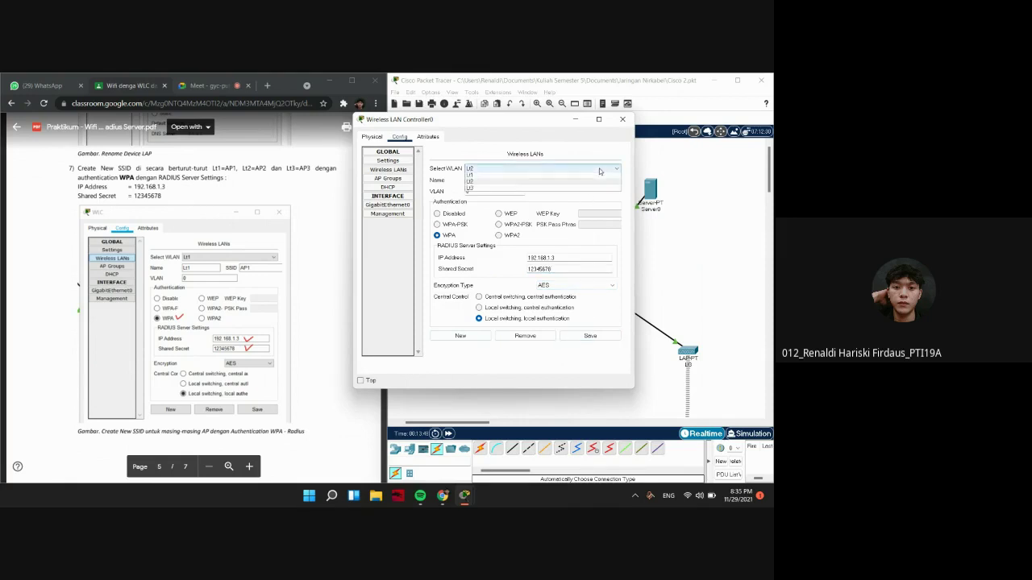
{"action": "left_click", "coordinate": [567, 190]}
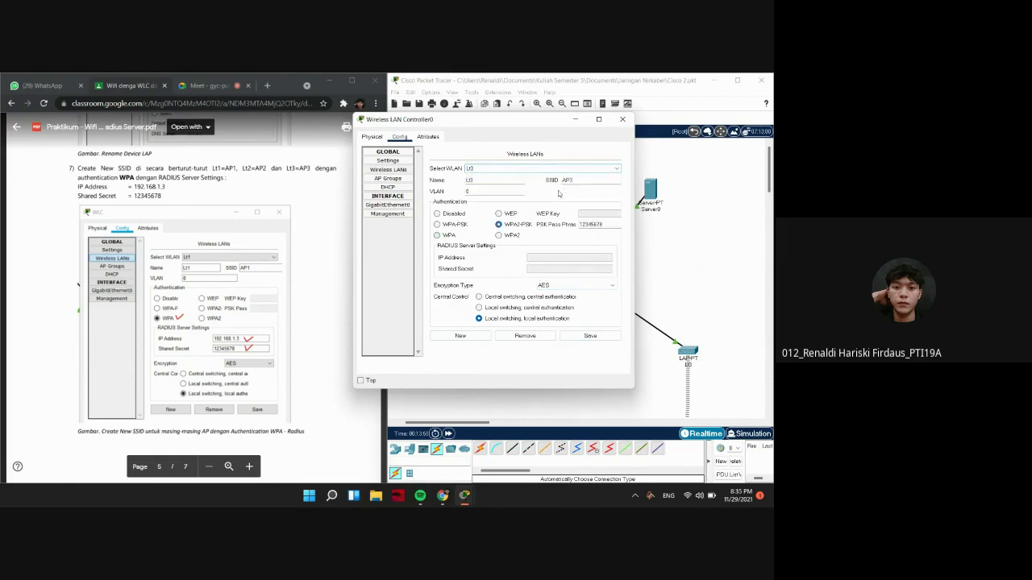
{"action": "left_click", "coordinate": [437, 235]}
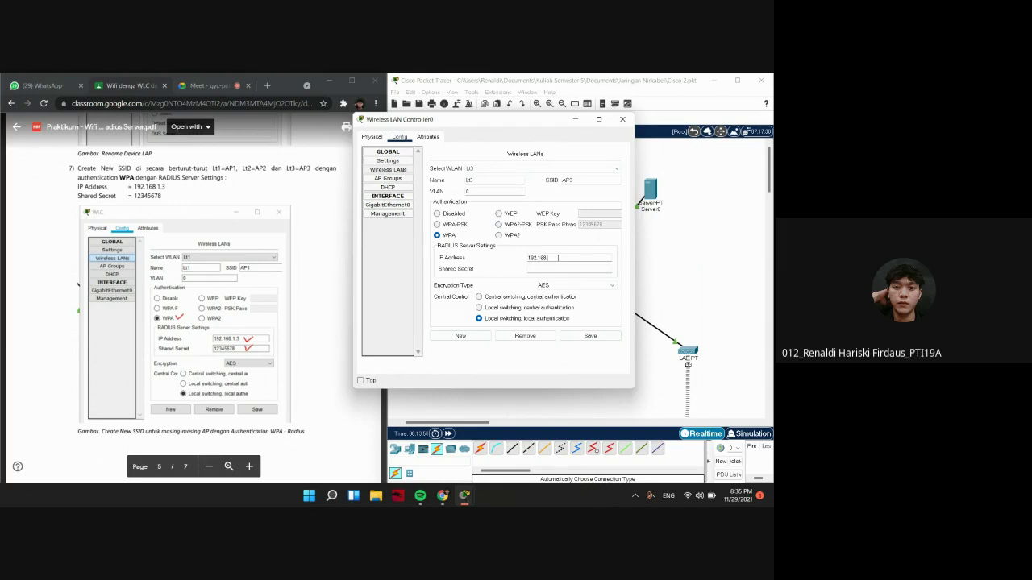
{"action": "left_click", "coordinate": [549, 269]}
{"action": "type", "text": "12345678"}
{"action": "mouse_move", "coordinate": [471, 121]}
{"action": "left_mouse_down"}
{"action": "mouse_move", "coordinate": [429, 116]}
{"action": "mouse_move", "coordinate": [466, 113]}
{"action": "left_mouse_up"}
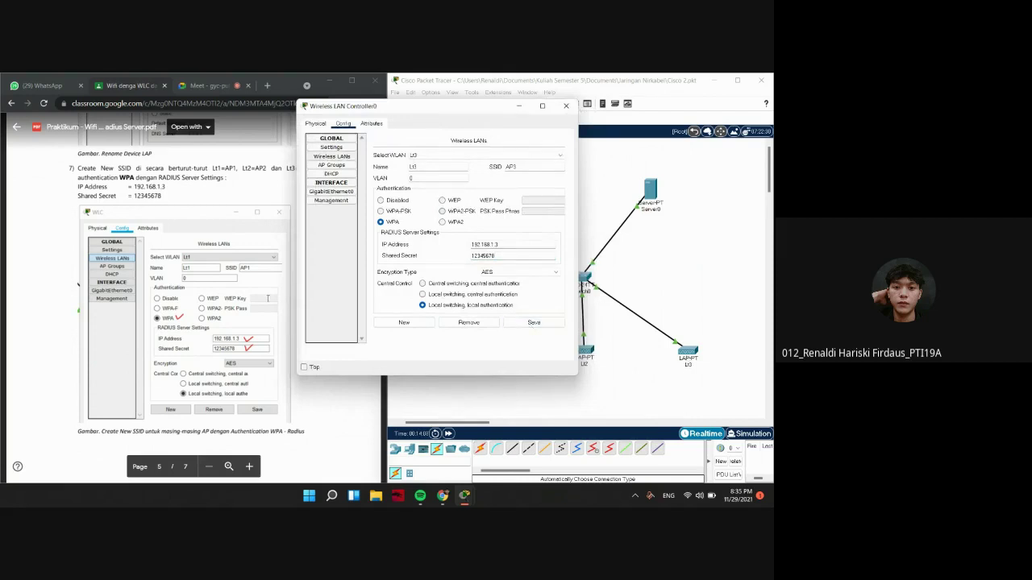
{"action": "left_click", "coordinate": [566, 106]}
Compare the wireless LAN and access point assignments of the controller's AP group Lt1 with step 8 of the PDF
{"action": "scroll", "coordinate": [285, 265], "scroll_direction": "down", "scroll_amount": 5}
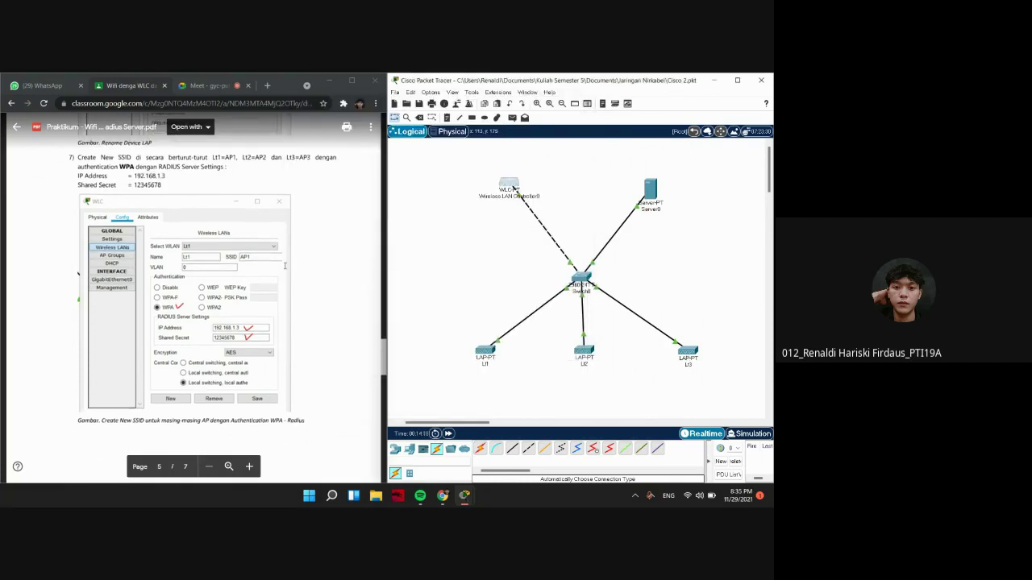
{"action": "scroll", "coordinate": [291, 250], "scroll_direction": "down", "scroll_amount": 3}
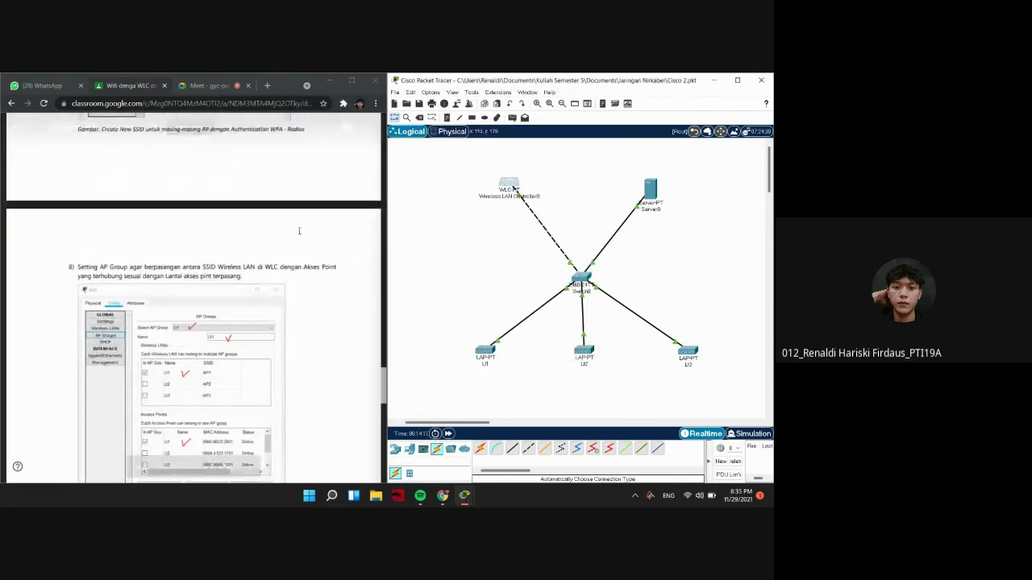
{"action": "scroll", "coordinate": [103, 271], "scroll_direction": "down", "scroll_amount": 2}
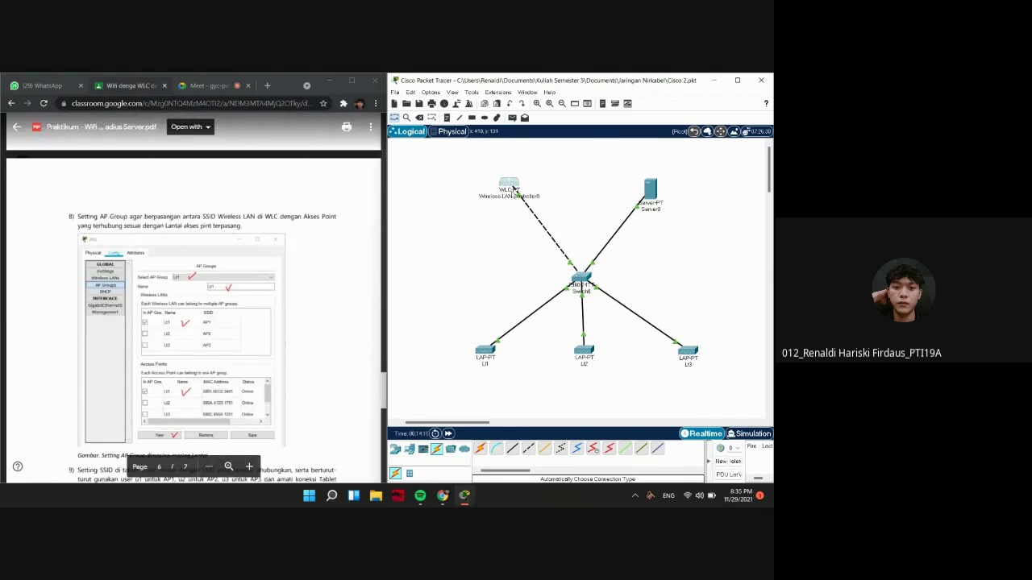
{"action": "left_click", "coordinate": [512, 187]}
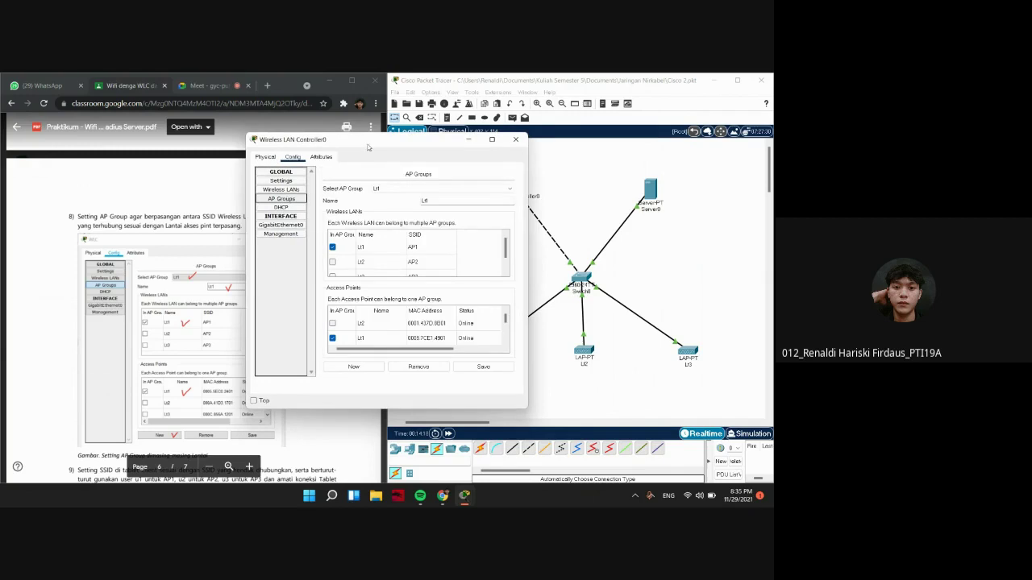
{"action": "left_click_drag", "start_coordinate": [367, 148], "coordinate": [433, 141]}
{"action": "scroll", "coordinate": [484, 238], "scroll_direction": "down", "scroll_amount": 1}
{"action": "scroll", "coordinate": [462, 316], "scroll_direction": "down", "scroll_amount": 1}
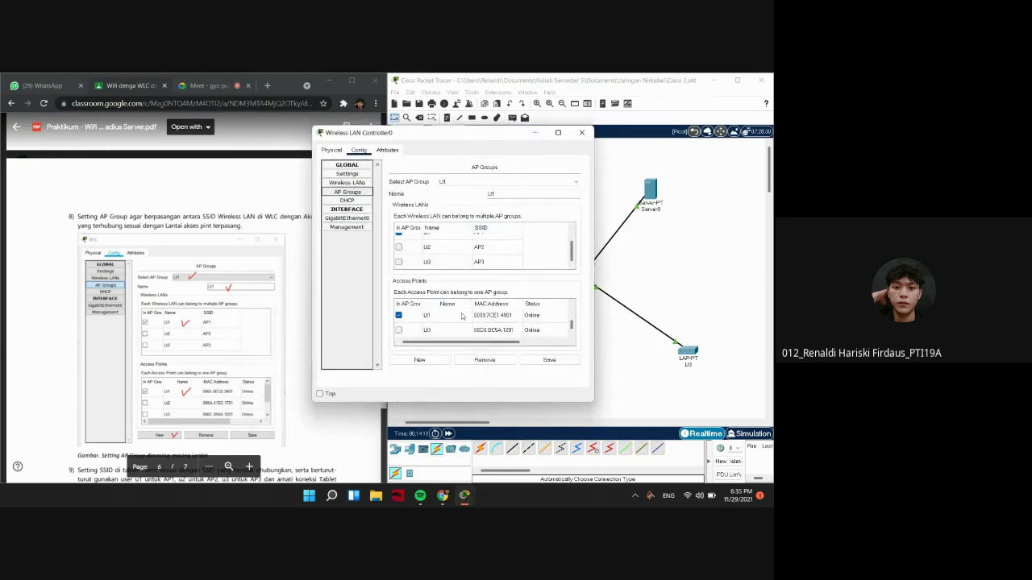
{"action": "scroll", "coordinate": [448, 265], "scroll_direction": "up", "scroll_amount": 1}
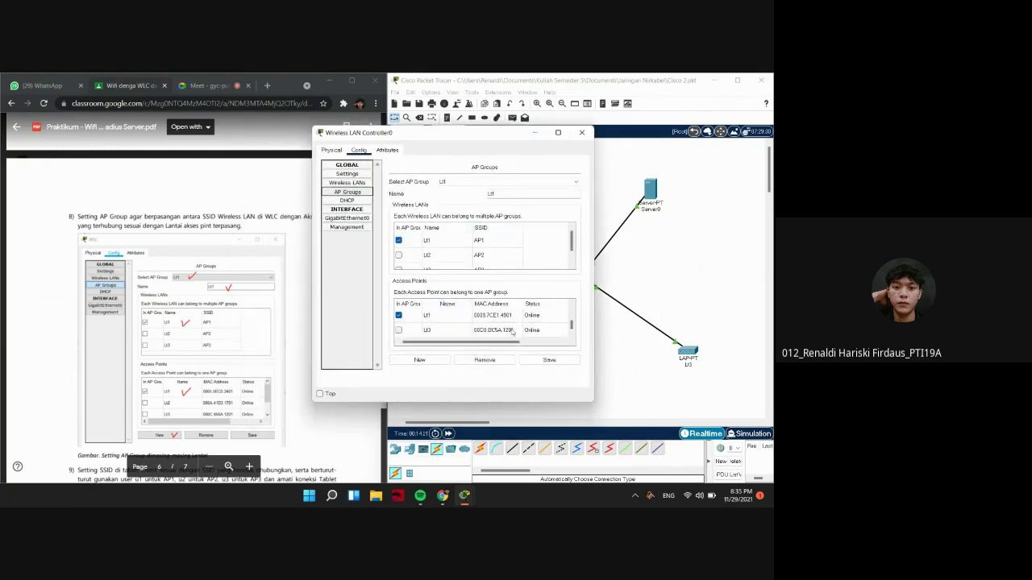
{"action": "scroll", "coordinate": [513, 332], "scroll_direction": "up", "scroll_amount": 1}
{"action": "scroll", "coordinate": [490, 248], "scroll_direction": "down", "scroll_amount": 1}
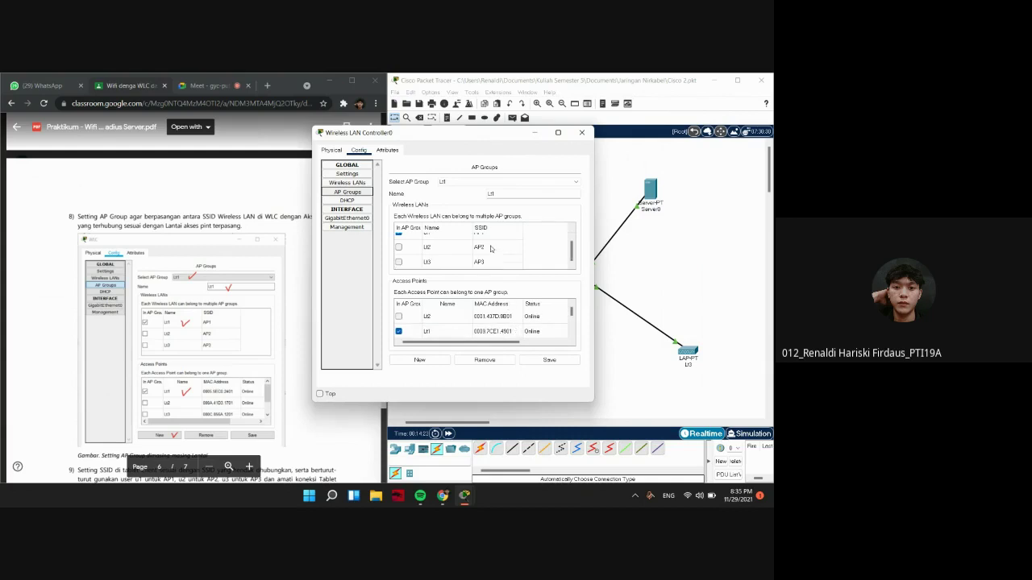
{"action": "scroll", "coordinate": [491, 249], "scroll_direction": "up", "scroll_amount": 1}
{"action": "scroll", "coordinate": [489, 252], "scroll_direction": "down", "scroll_amount": 1}
{"action": "scroll", "coordinate": [490, 253], "scroll_direction": "up", "scroll_amount": 1}
Check the wireless LAN and access point assignments of AP groups Lt2 and Lt3 on the controller
{"action": "left_click", "coordinate": [497, 182]}
{"action": "left_click", "coordinate": [497, 198]}
{"action": "left_click", "coordinate": [506, 182]}
{"action": "left_click", "coordinate": [494, 205]}
{"action": "scroll", "coordinate": [547, 231], "scroll_direction": "up", "scroll_amount": 1}
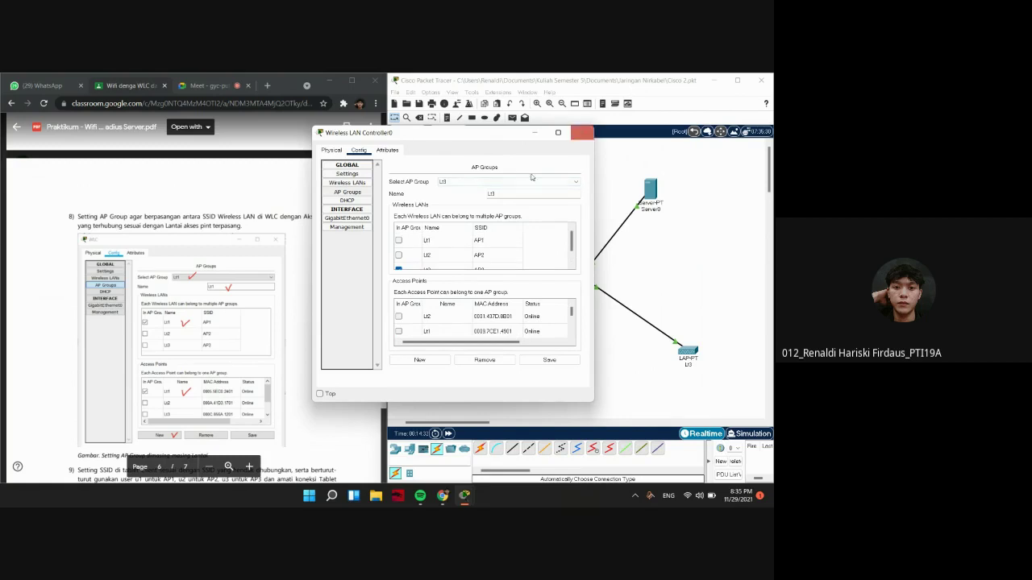
{"action": "scroll", "coordinate": [230, 267], "scroll_direction": "down", "scroll_amount": 3}
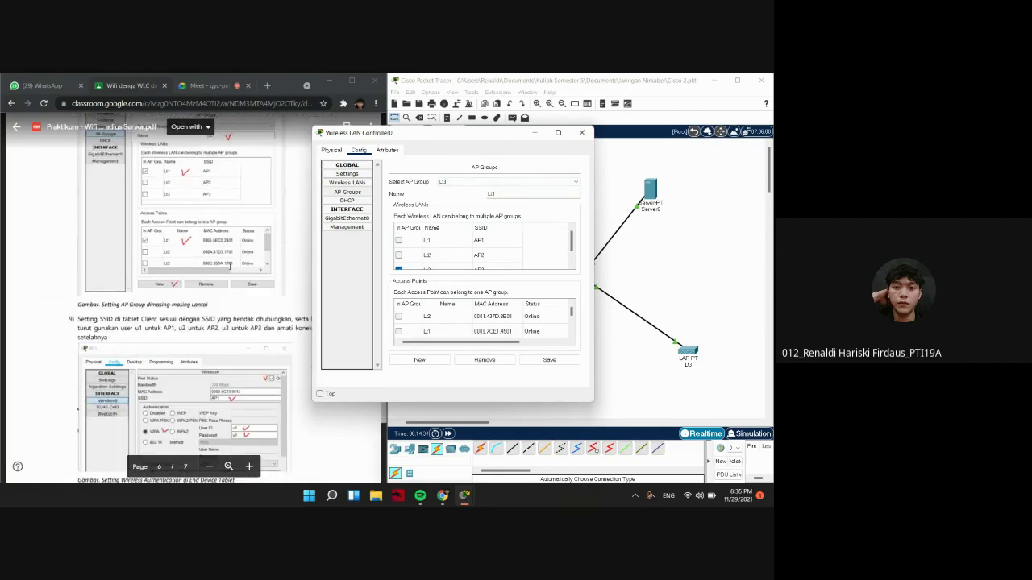
{"action": "left_click", "coordinate": [581, 133]}
Set Tablet PC0's Wireless0 interface to WPA authentication with user ID u1 and the account password, following step 9 of the PDF
{"action": "scroll", "coordinate": [228, 307], "scroll_direction": "down", "scroll_amount": 1}
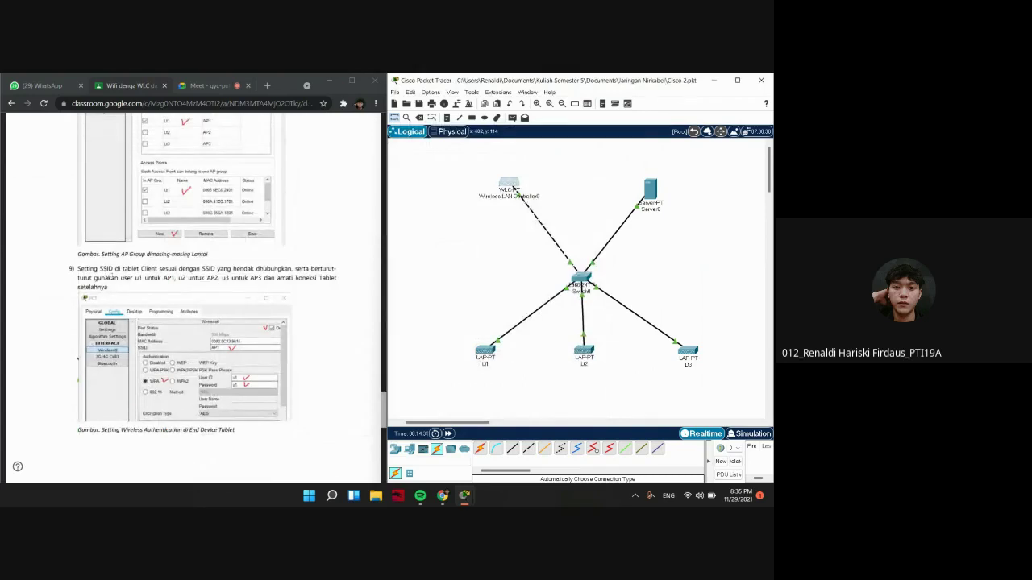
{"action": "scroll", "coordinate": [502, 317], "scroll_direction": "down", "scroll_amount": 2}
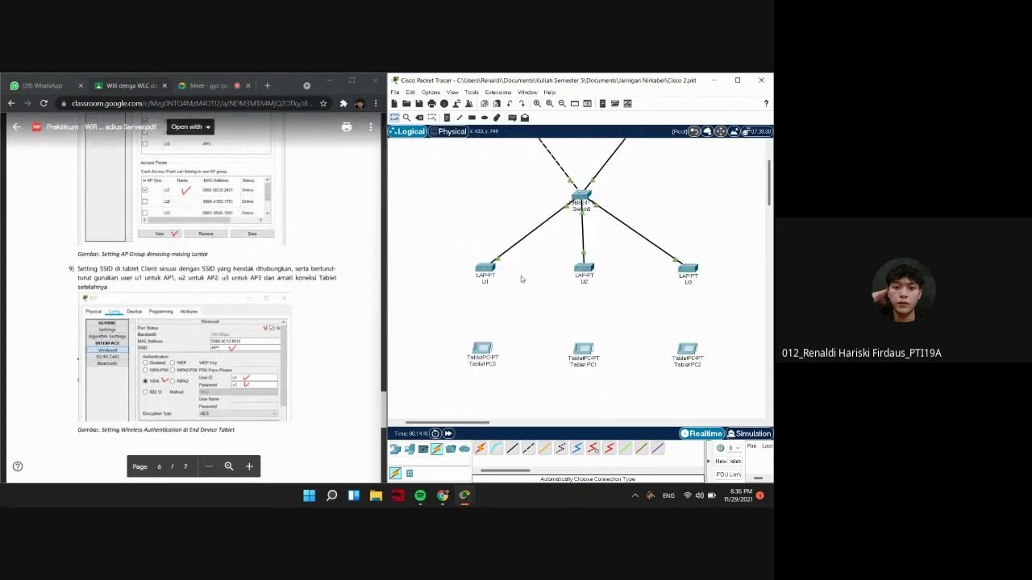
{"action": "left_click", "coordinate": [482, 351]}
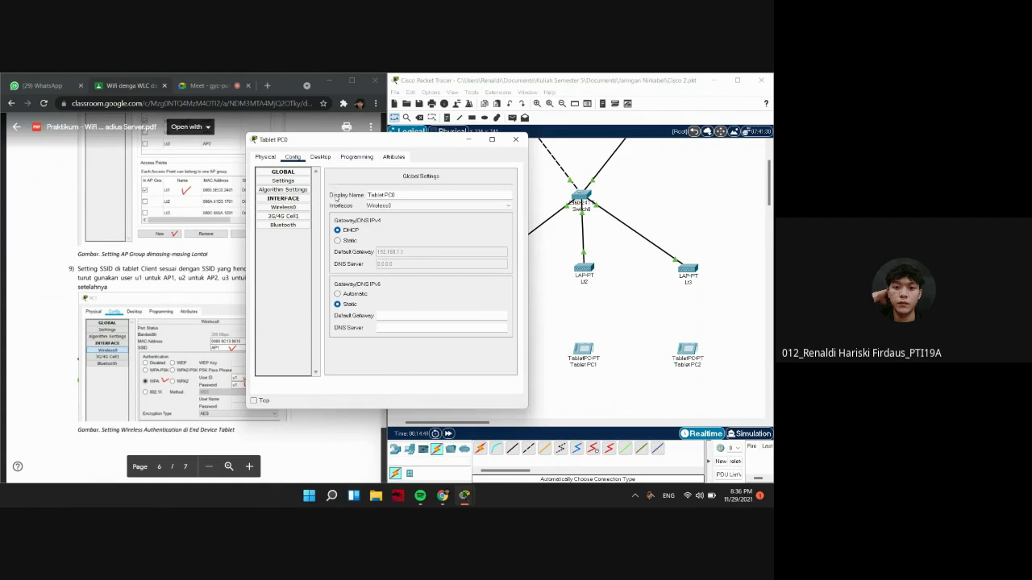
{"action": "left_click", "coordinate": [296, 209]}
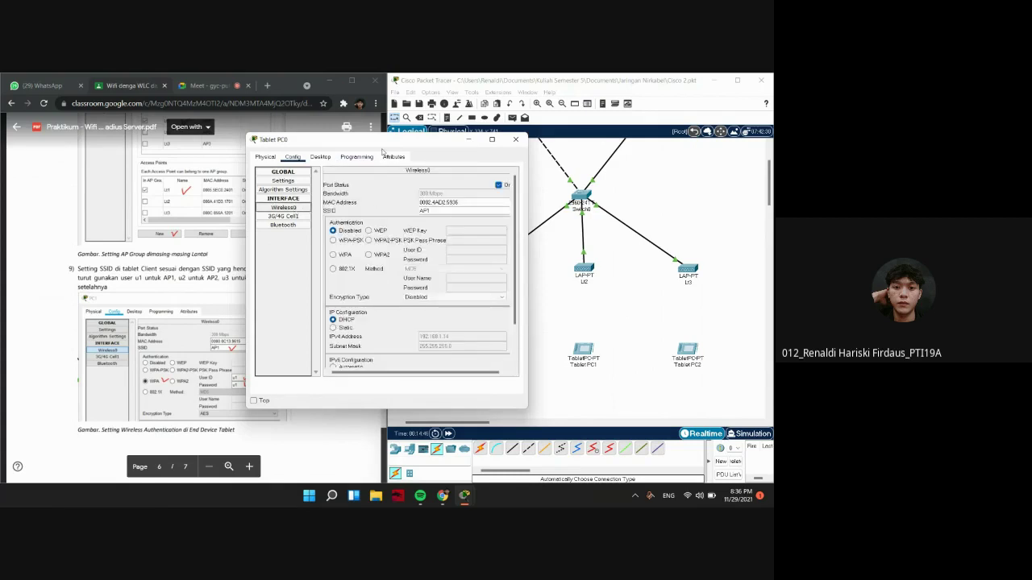
{"action": "left_click_drag", "start_coordinate": [384, 146], "coordinate": [448, 138]}
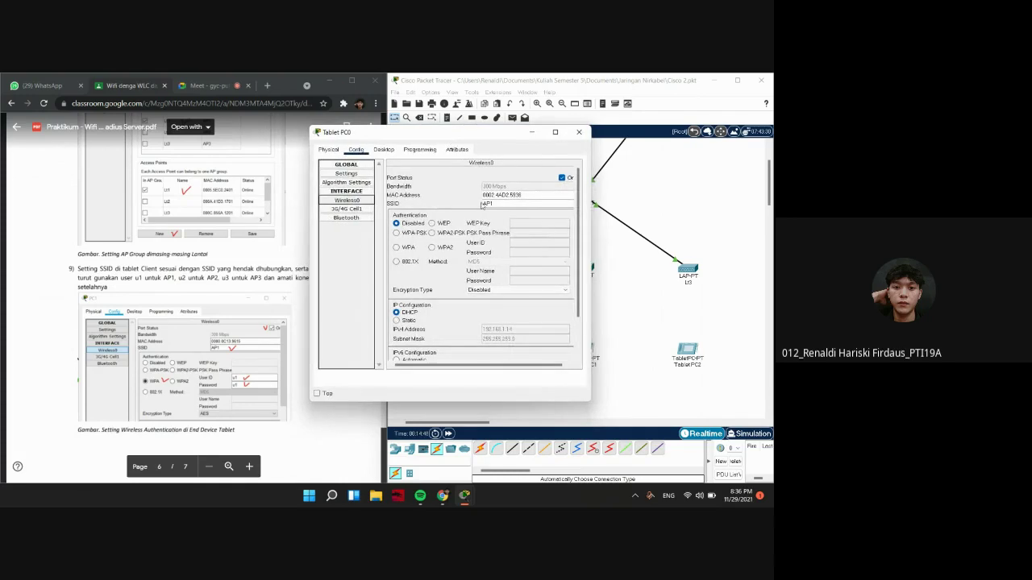
{"action": "left_click", "coordinate": [412, 246]}
{"action": "left_click", "coordinate": [510, 245]}
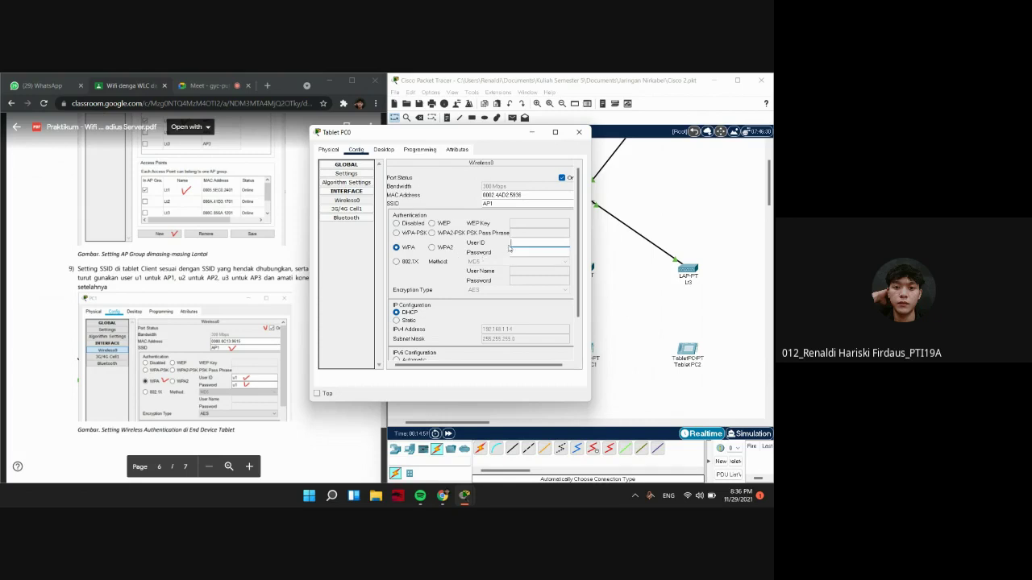
{"action": "left_click", "coordinate": [520, 252]}
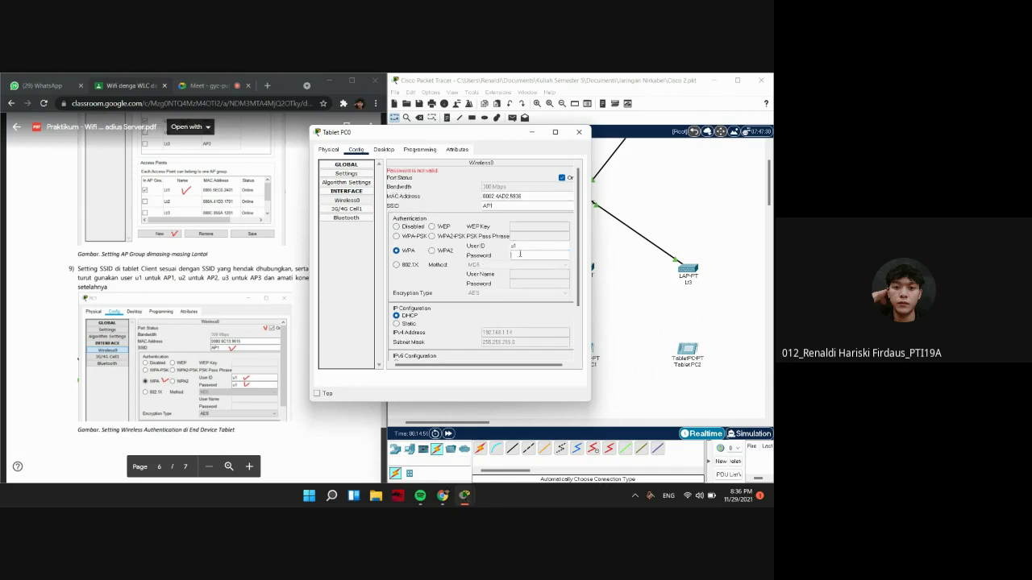
{"action": "type", "text": "u1"}
{"action": "left_click_drag", "start_coordinate": [475, 136], "coordinate": [438, 125]}
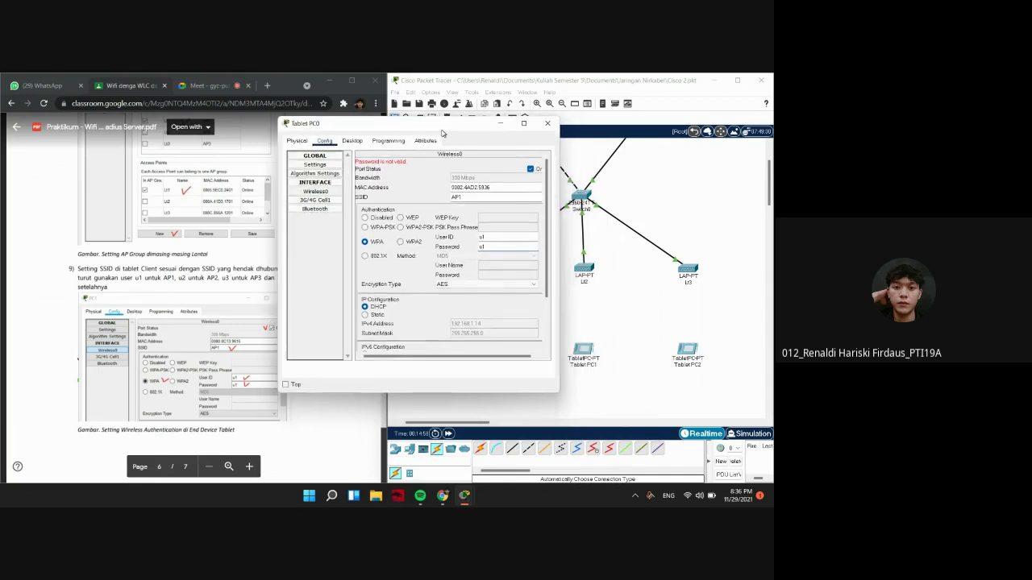
{"action": "scroll", "coordinate": [395, 175], "scroll_direction": "down", "scroll_amount": 3}
{"action": "scroll", "coordinate": [396, 175], "scroll_direction": "up", "scroll_amount": 3}
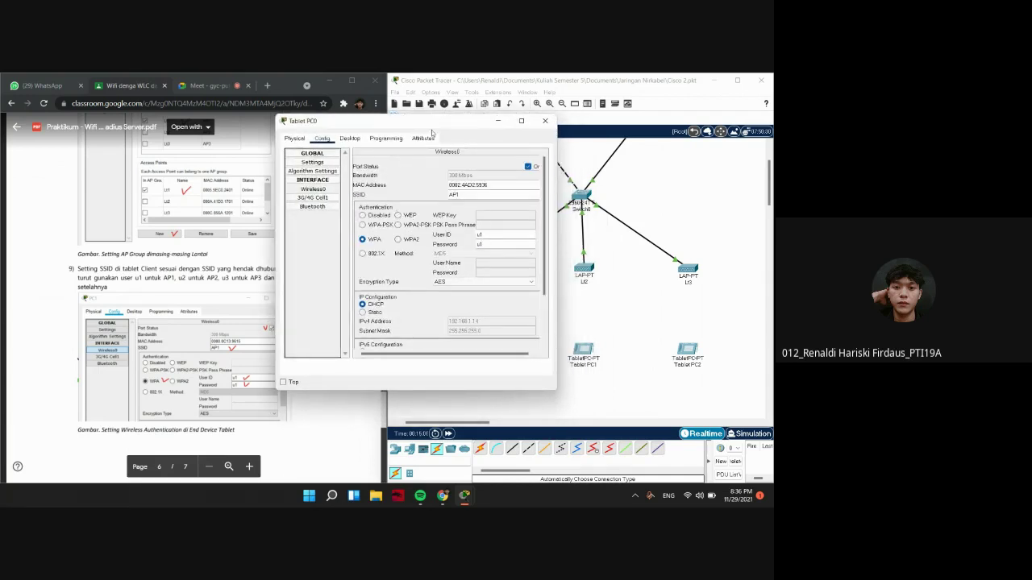
Review Tablet PC0's wireless authentication settings and close its window
{"action": "scroll", "coordinate": [480, 221], "scroll_direction": "down", "scroll_amount": 3}
{"action": "scroll", "coordinate": [480, 221], "scroll_direction": "up", "scroll_amount": 3}
{"action": "left_click_drag", "start_coordinate": [434, 129], "coordinate": [450, 133]}
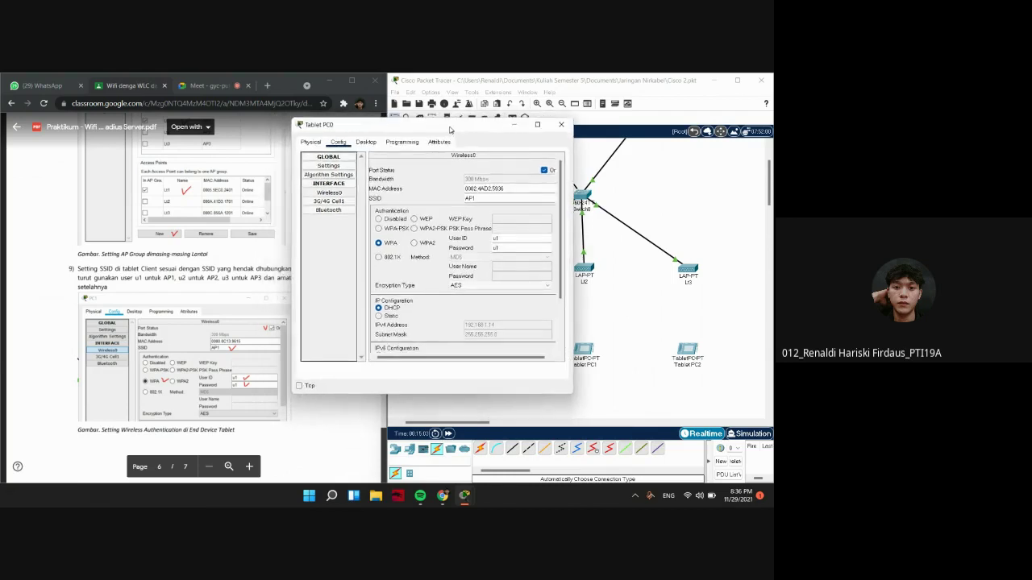
{"action": "left_click", "coordinate": [560, 127]}
Set Tablet PC1's Wireless0 interface to WPA authentication with user ID u2 and the account password
{"action": "left_click", "coordinate": [582, 348]}
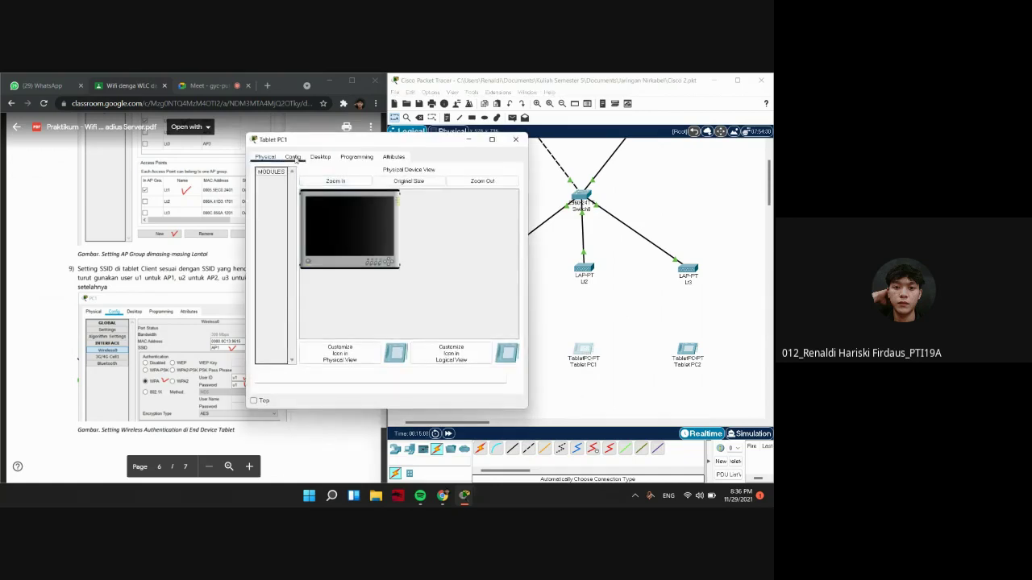
{"action": "left_click", "coordinate": [293, 156]}
{"action": "left_click", "coordinate": [283, 207]}
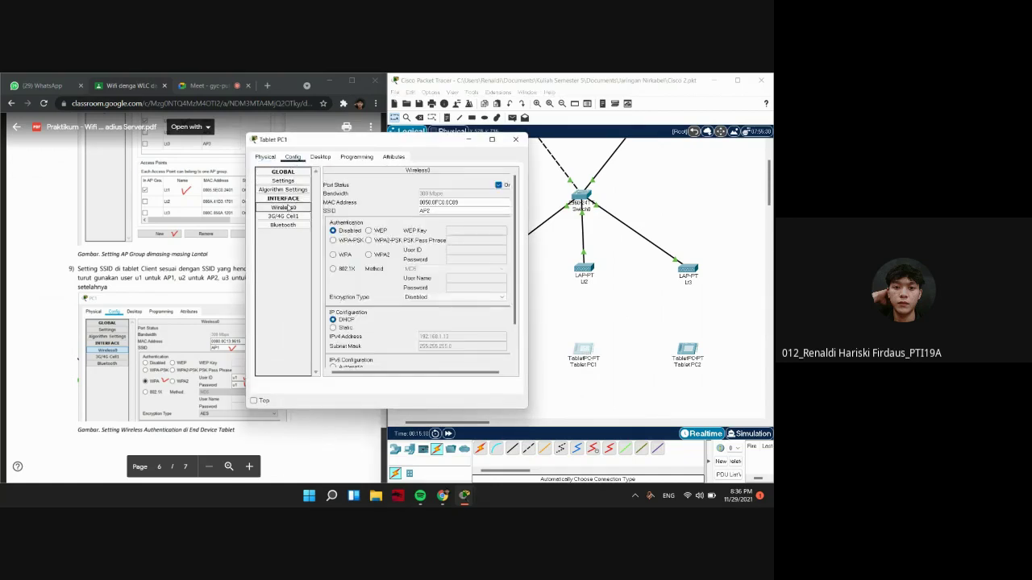
{"action": "left_click", "coordinate": [333, 254]}
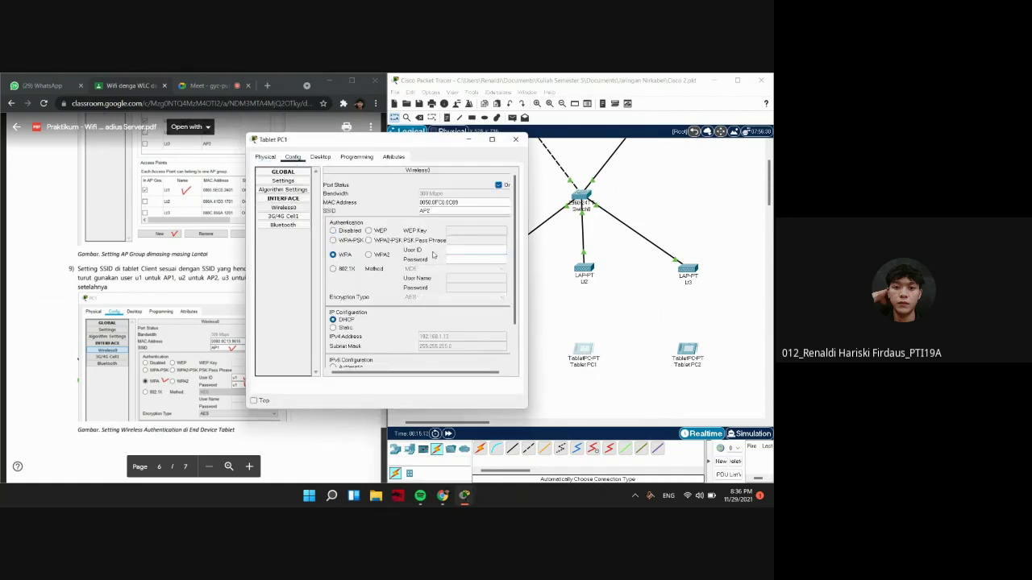
{"action": "type", "text": "u2"}
{"action": "key", "text": "Tab"}
{"action": "type", "text": "u"}
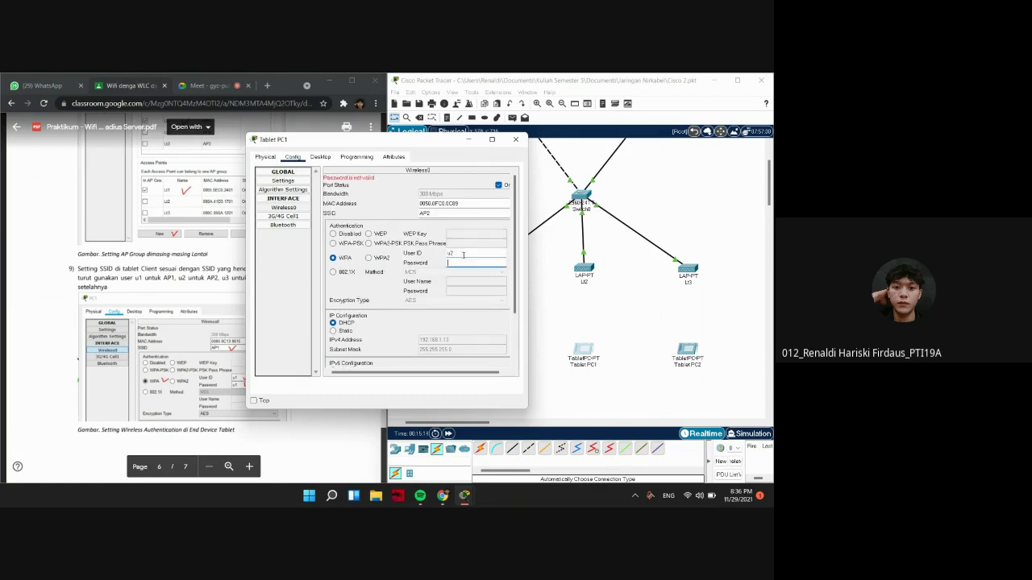
{"action": "type", "text": "2"}
{"action": "left_click_drag", "start_coordinate": [394, 140], "coordinate": [349, 135]}
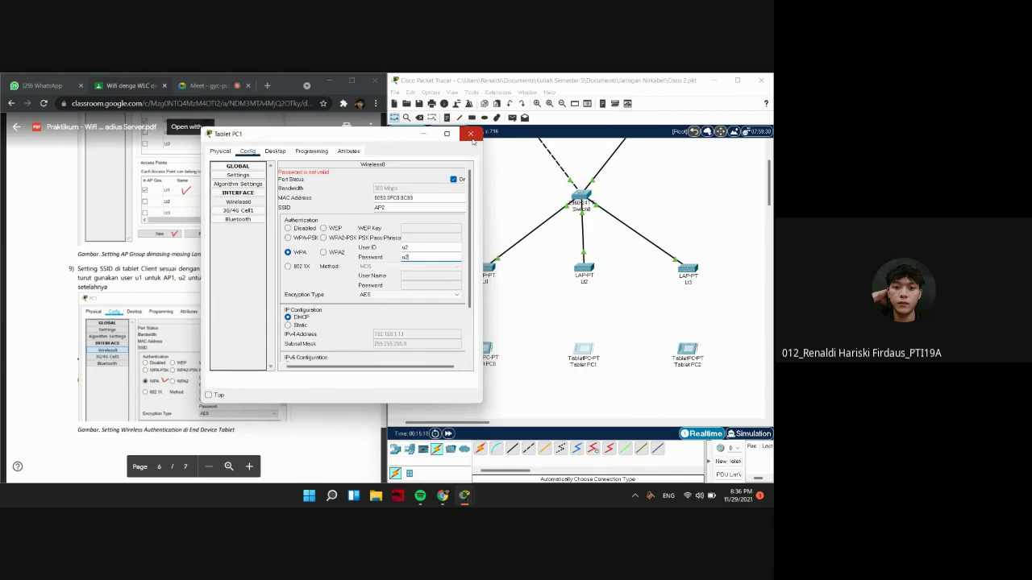
{"action": "left_click", "coordinate": [472, 135]}
Set Tablet PC2's Wireless0 interface to WPA authentication with user ID u3 and the account password
{"action": "left_click", "coordinate": [688, 350]}
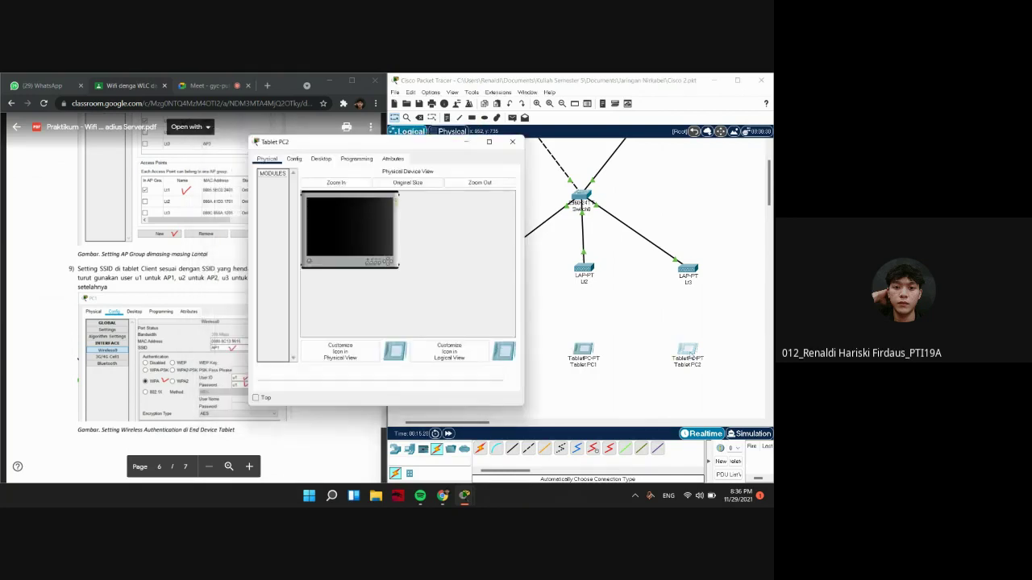
{"action": "left_click", "coordinate": [298, 158]}
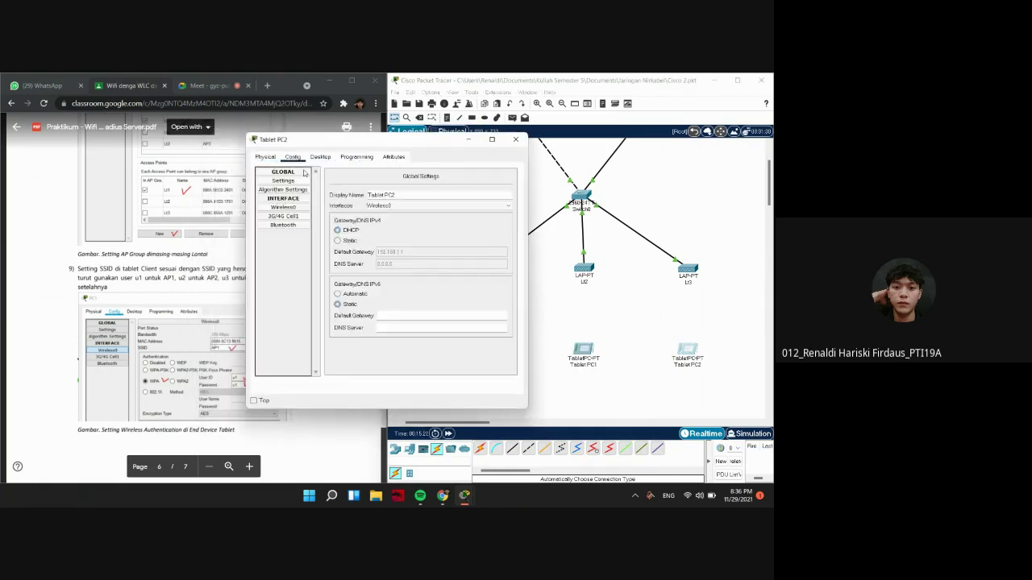
{"action": "left_click", "coordinate": [283, 207]}
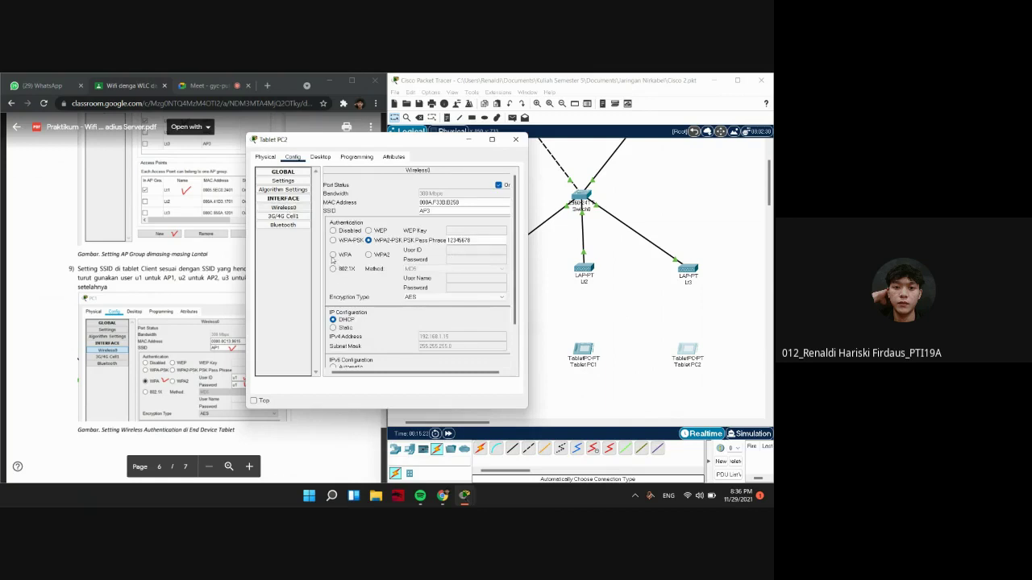
{"action": "left_click", "coordinate": [333, 256]}
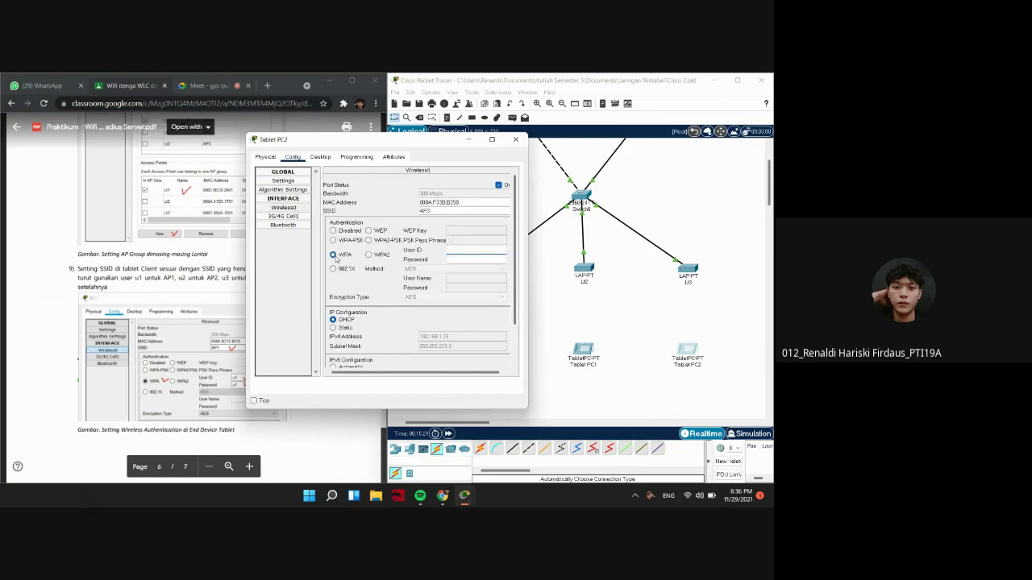
{"action": "left_click", "coordinate": [474, 249]}
{"action": "left_click", "coordinate": [477, 259]}
{"action": "type", "text": "u3"}
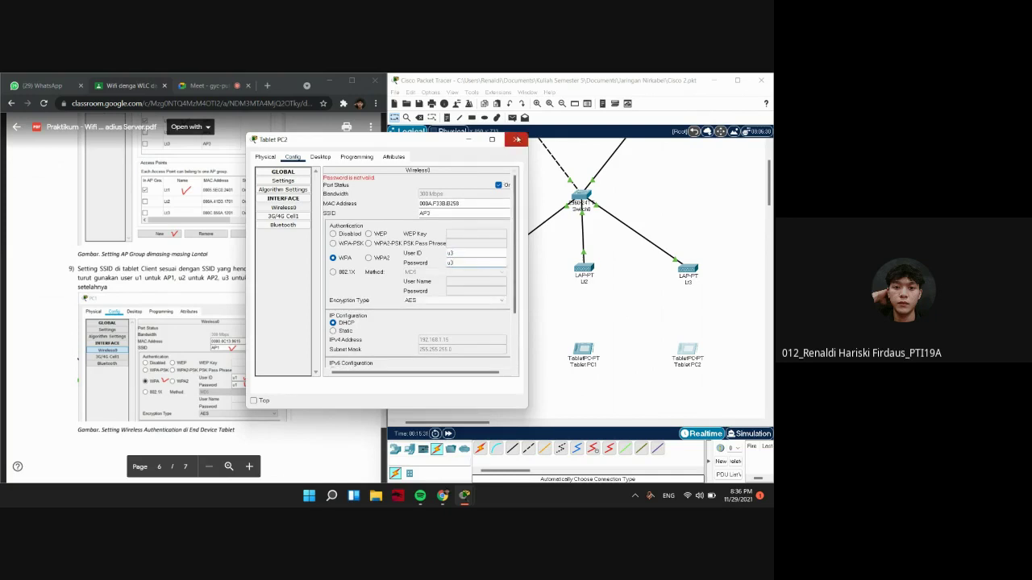
Change Tablet PC1's Wireless0 SSID to AP1, following step 10 of the PDF
{"action": "scroll", "coordinate": [261, 258], "scroll_direction": "down", "scroll_amount": 5}
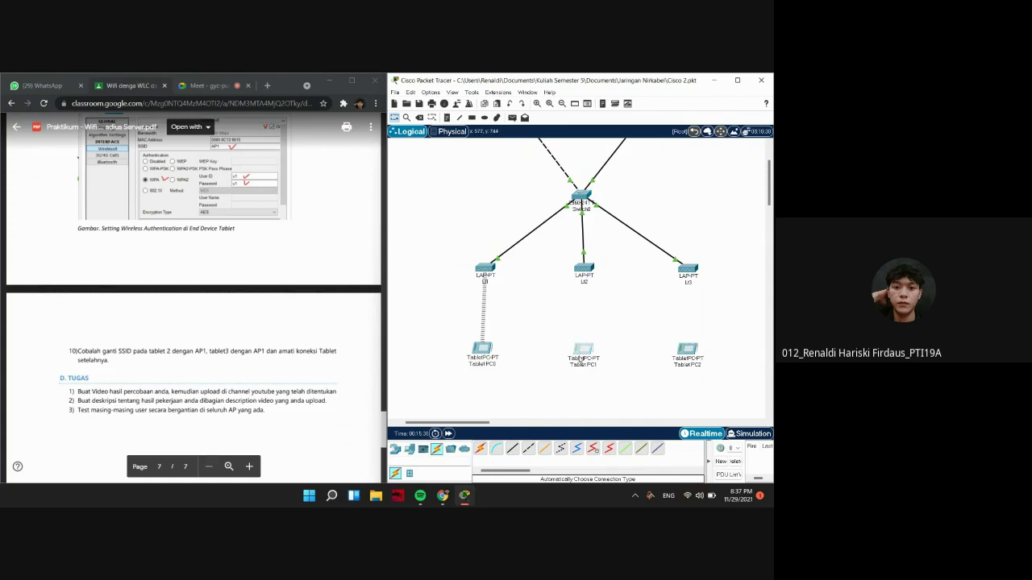
{"action": "left_click", "coordinate": [582, 353]}
{"action": "left_click", "coordinate": [290, 208]}
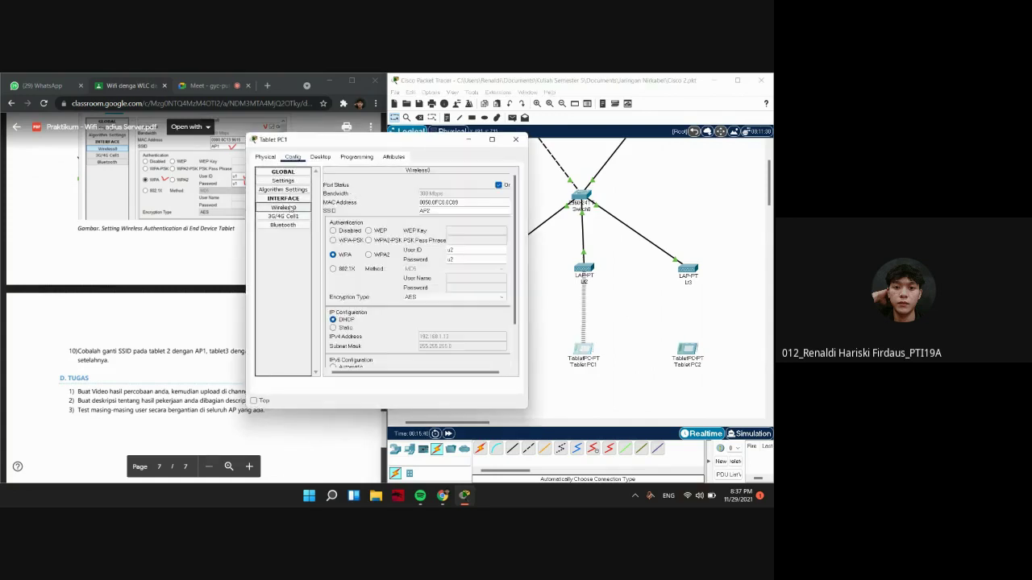
{"action": "left_click", "coordinate": [440, 211]}
{"action": "left_click", "coordinate": [516, 140]}
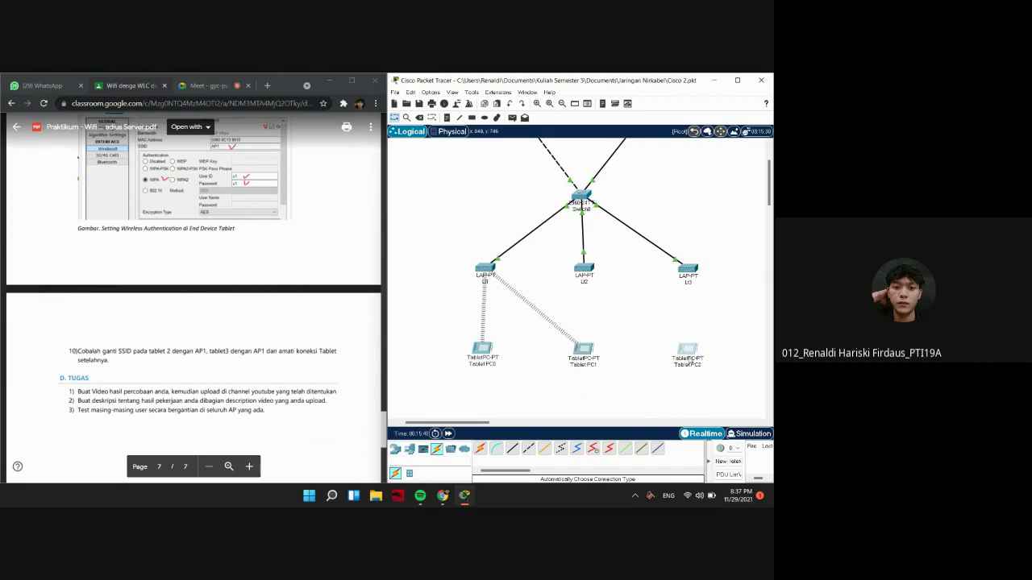
Change Tablet PC2's Wireless0 SSID to AP1 and examine the tablets' wireless links in the topology
{"action": "left_click", "coordinate": [690, 363]}
{"action": "left_click", "coordinate": [304, 206]}
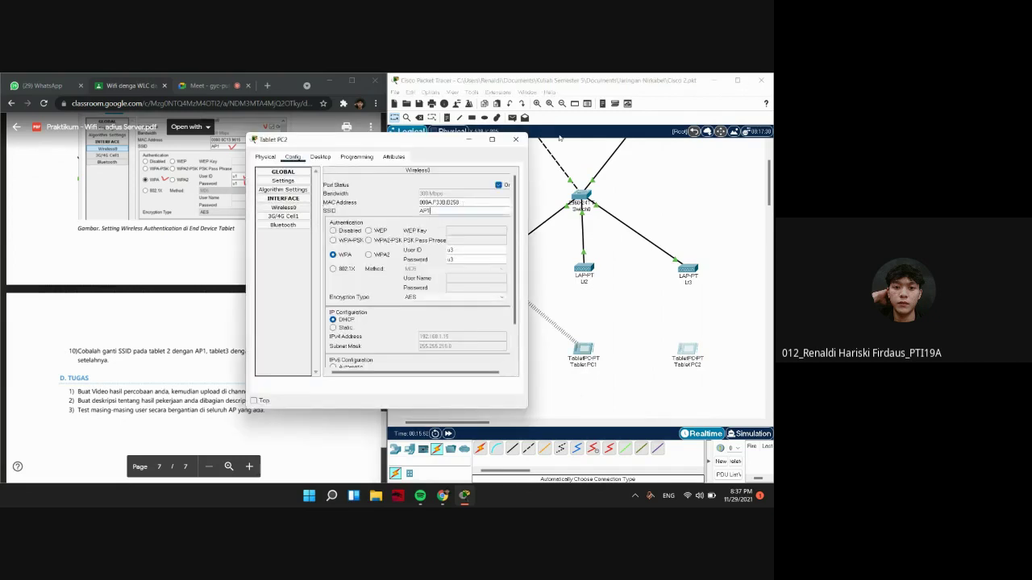
{"action": "left_click", "coordinate": [516, 139]}
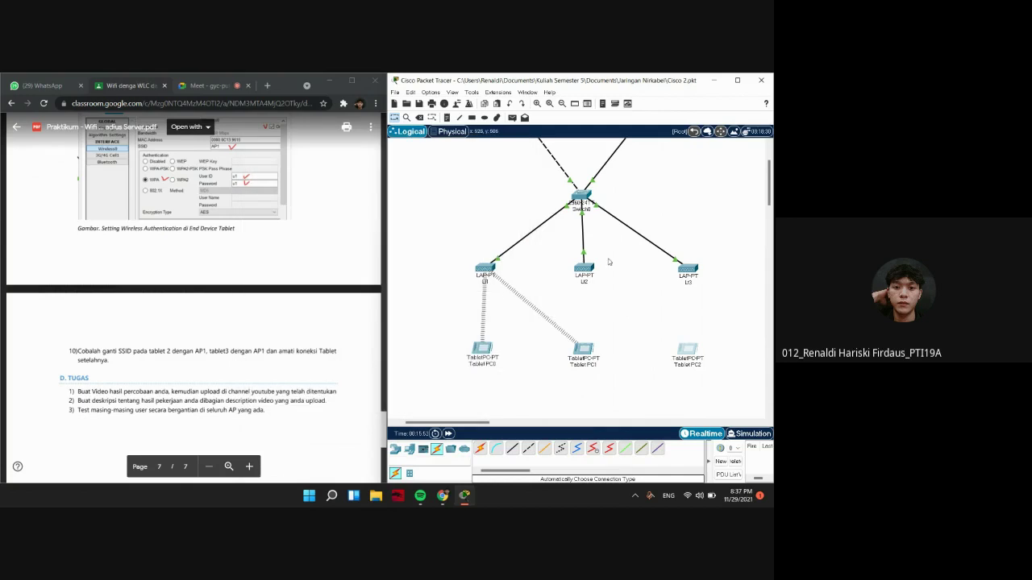
{"action": "scroll", "coordinate": [525, 298], "scroll_direction": "down", "scroll_amount": 2}
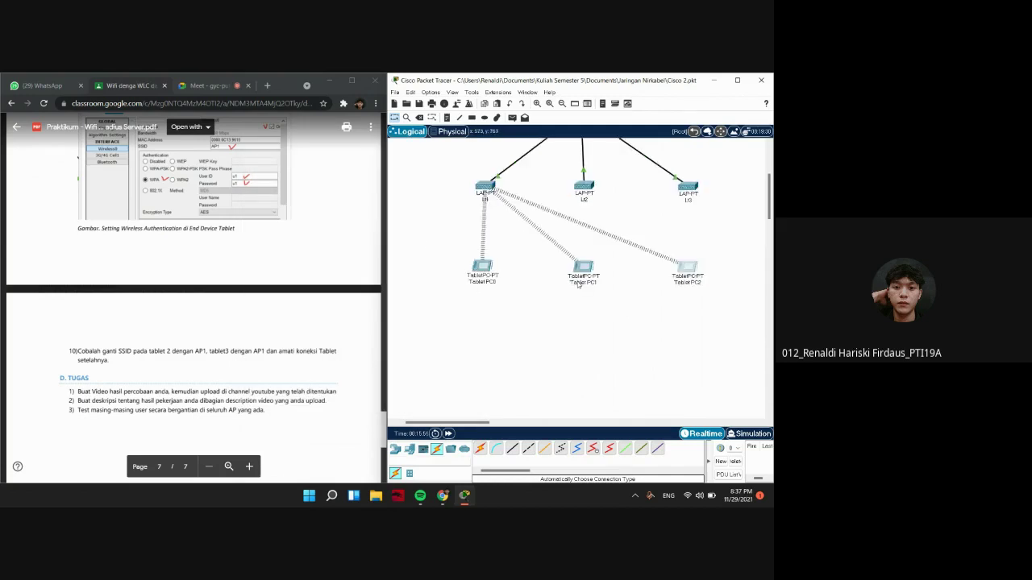
{"action": "scroll", "coordinate": [594, 292], "scroll_direction": "up", "scroll_amount": 1}
{"action": "scroll", "coordinate": [236, 282], "scroll_direction": "down", "scroll_amount": 1}
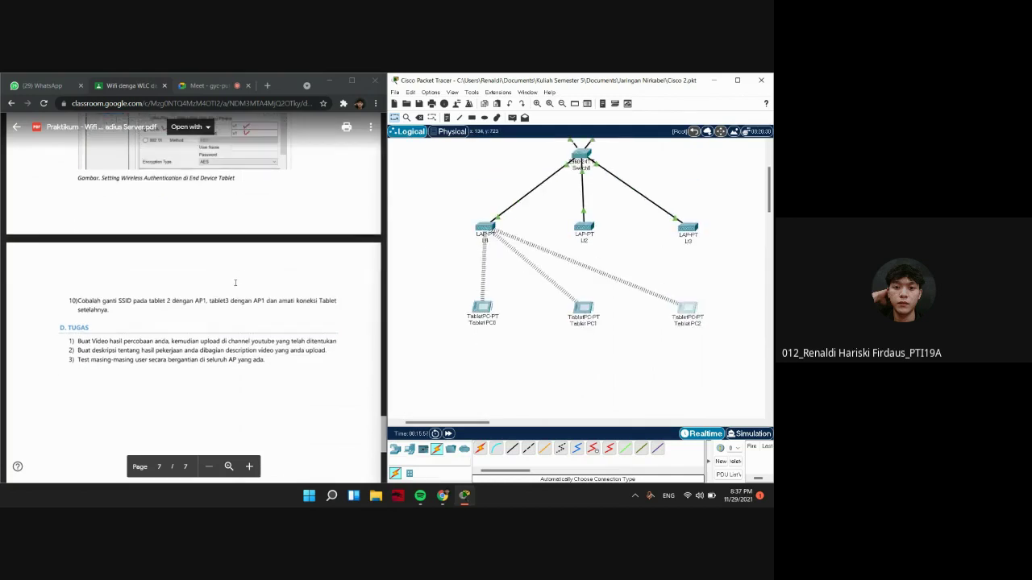
{"action": "scroll", "coordinate": [516, 306], "scroll_direction": "up", "scroll_amount": 1}
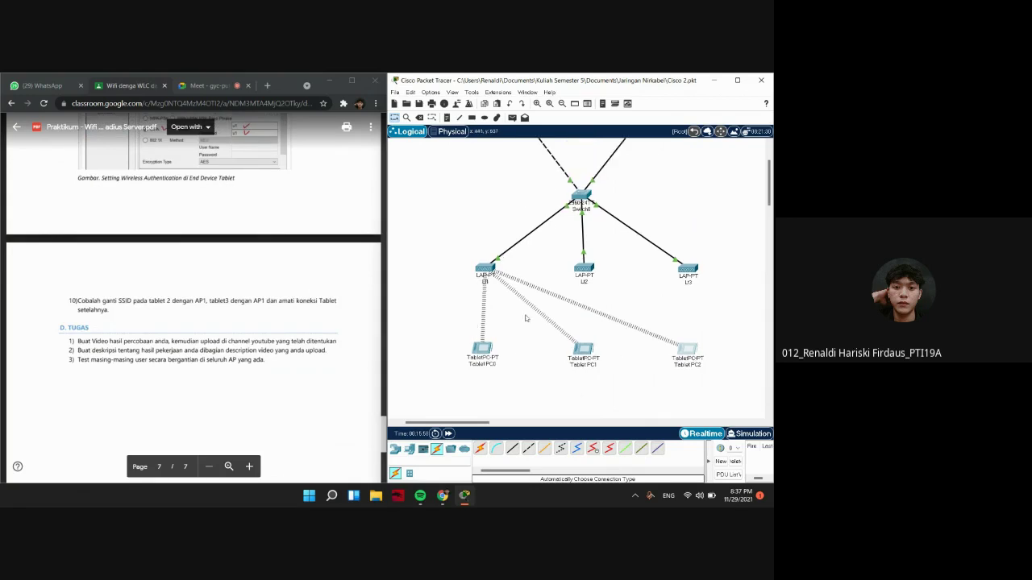
{"action": "scroll", "coordinate": [565, 347], "scroll_direction": "down", "scroll_amount": 4}
{"action": "scroll", "coordinate": [533, 343], "scroll_direction": "up", "scroll_amount": 4}
Set Tablet PC1's Wireless0 SSID back to AP2
{"action": "left_click", "coordinate": [591, 352]}
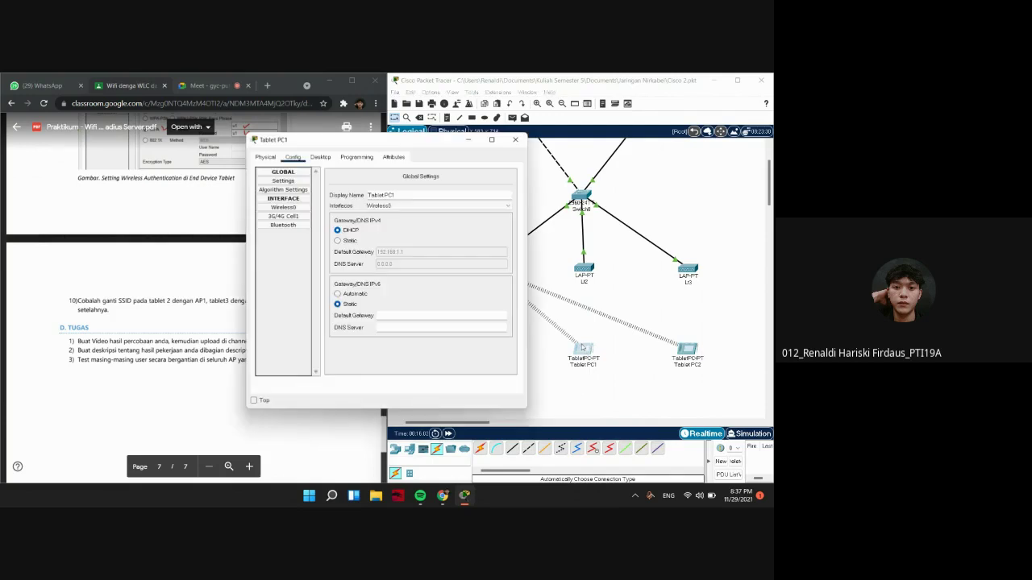
{"action": "left_click", "coordinate": [286, 209]}
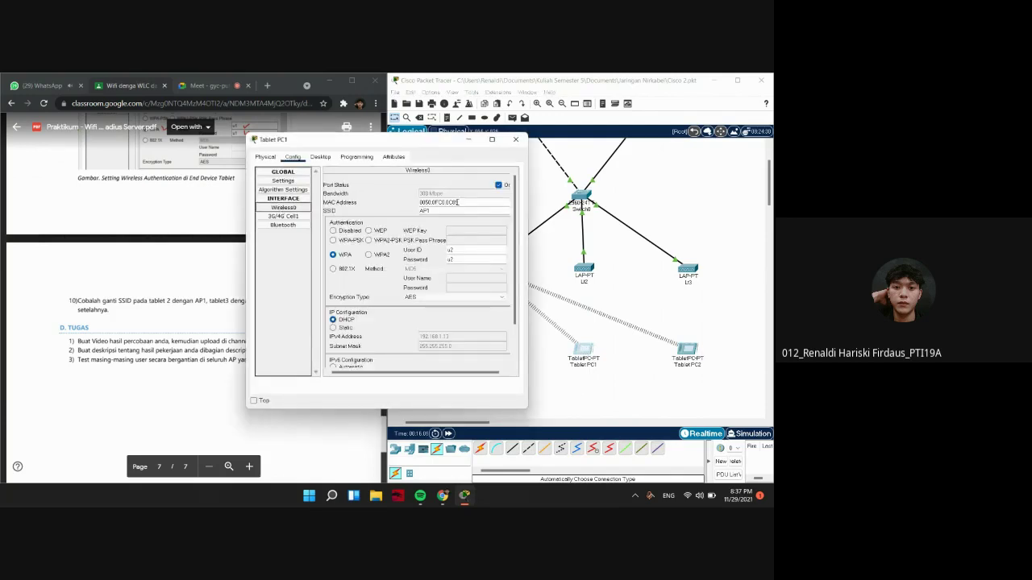
{"action": "left_click", "coordinate": [445, 211]}
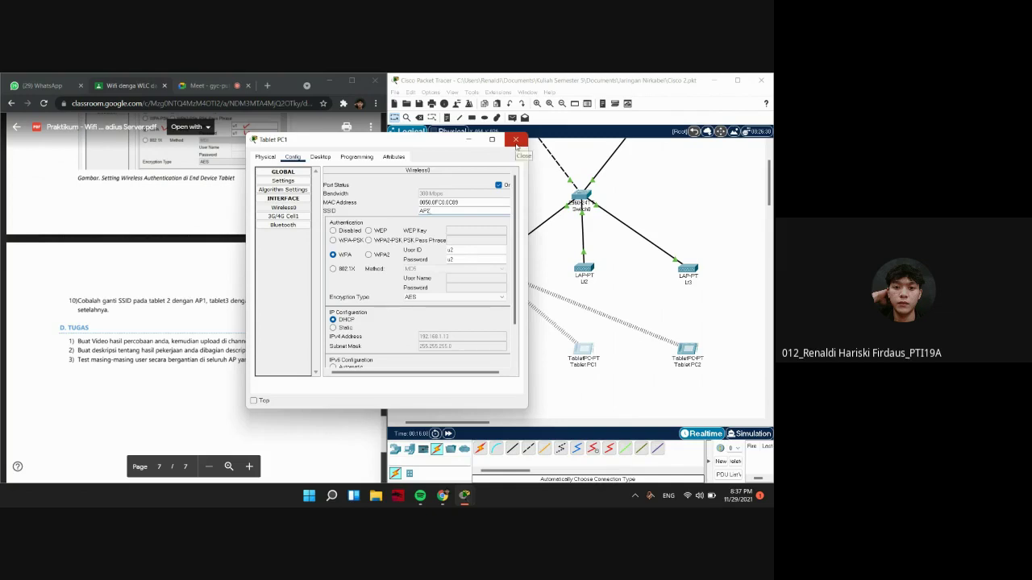
{"action": "left_click", "coordinate": [516, 142]}
Set Tablet PC2's Wireless0 SSID back to AP3
{"action": "left_click", "coordinate": [688, 350]}
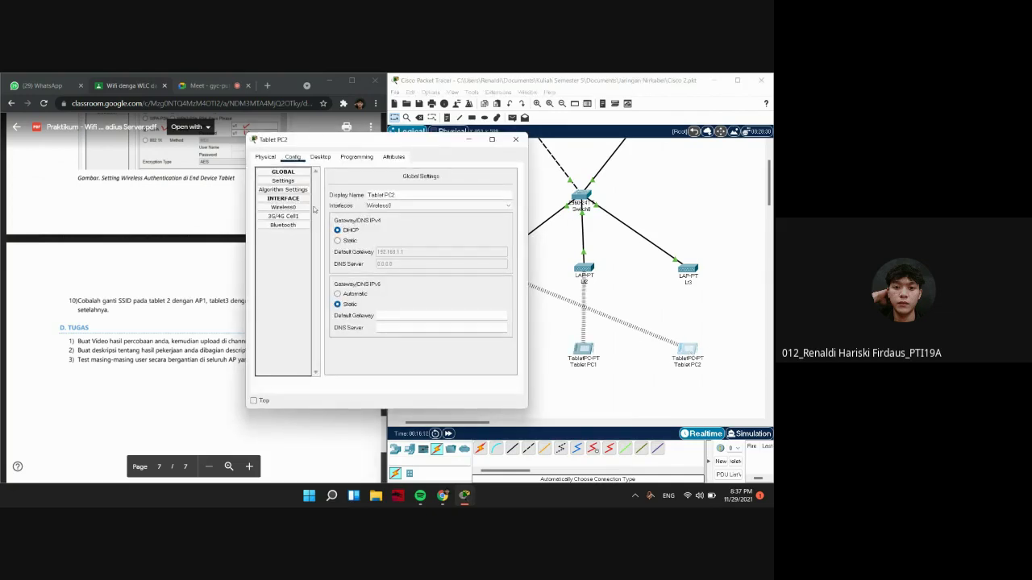
{"action": "left_click", "coordinate": [283, 207]}
{"action": "left_click", "coordinate": [448, 209]}
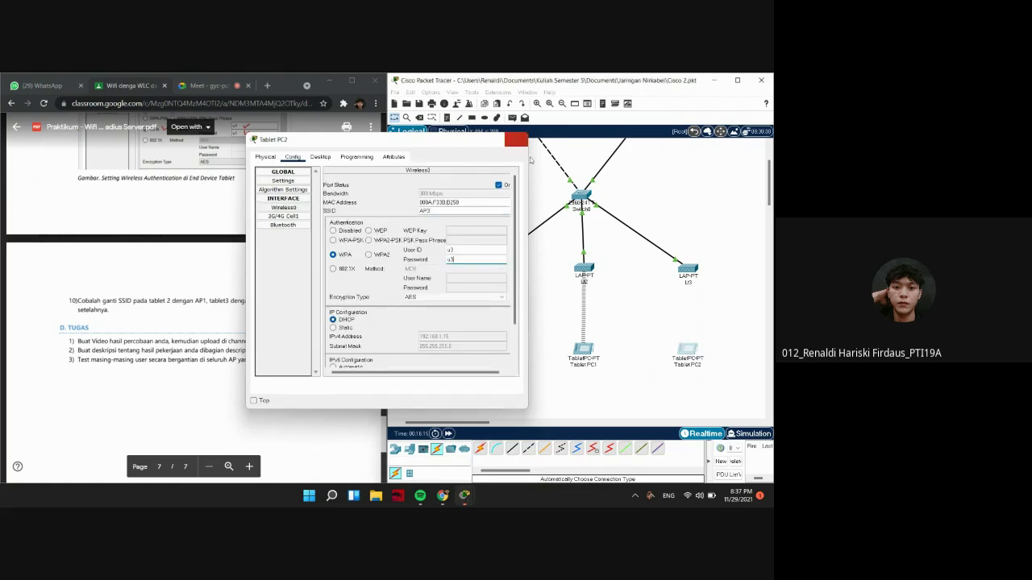
{"action": "left_click", "coordinate": [519, 142]}
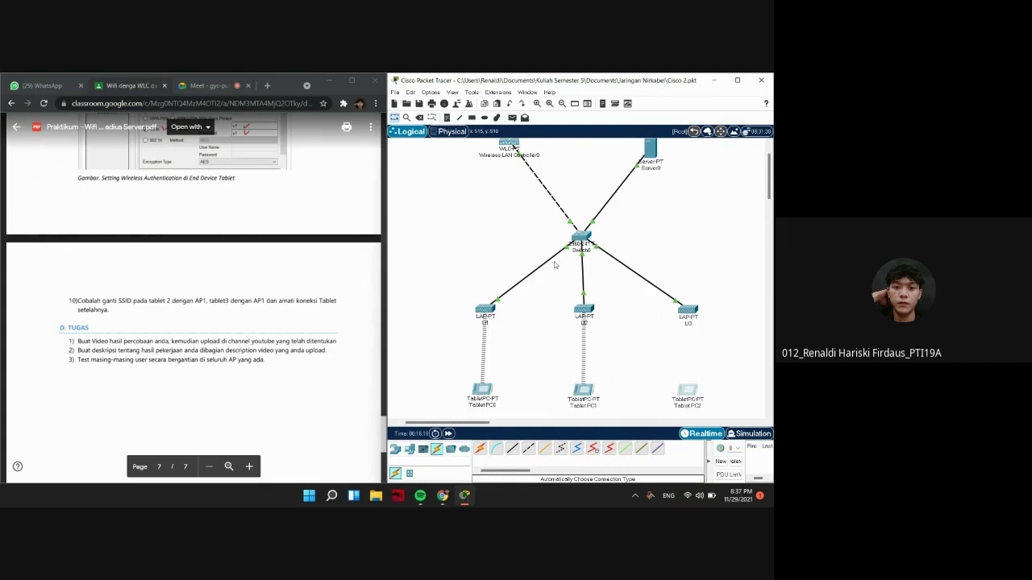
Check the tablets' wireless links to their access points and look up Tablet PC1's IP address in its device summary
{"action": "scroll", "coordinate": [589, 290], "scroll_direction": "down", "scroll_amount": 2}
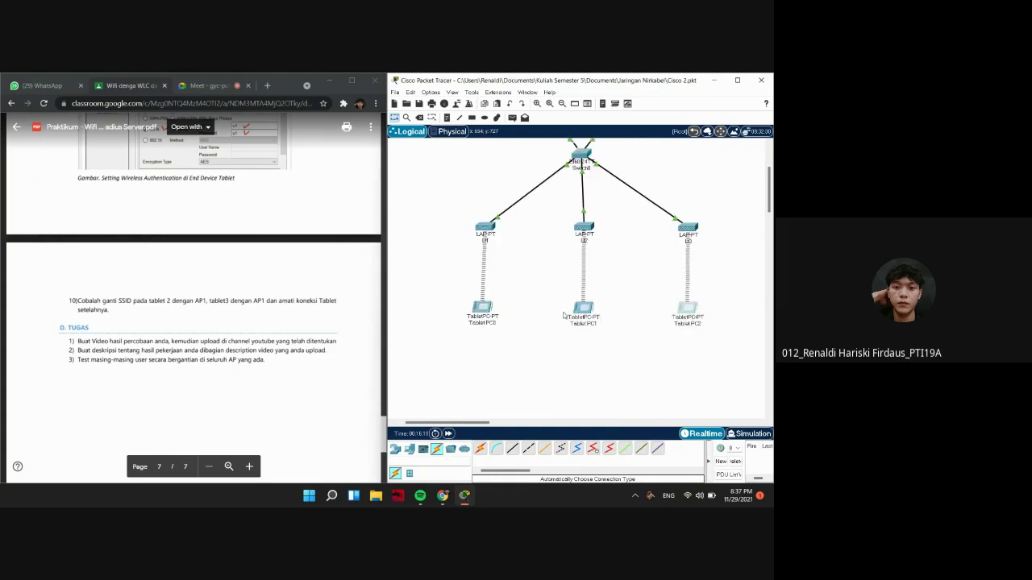
{"action": "left_click", "coordinate": [483, 317]}
{"action": "left_click", "coordinate": [611, 379]}
{"action": "left_click", "coordinate": [591, 319]}
{"action": "left_click", "coordinate": [600, 332]}
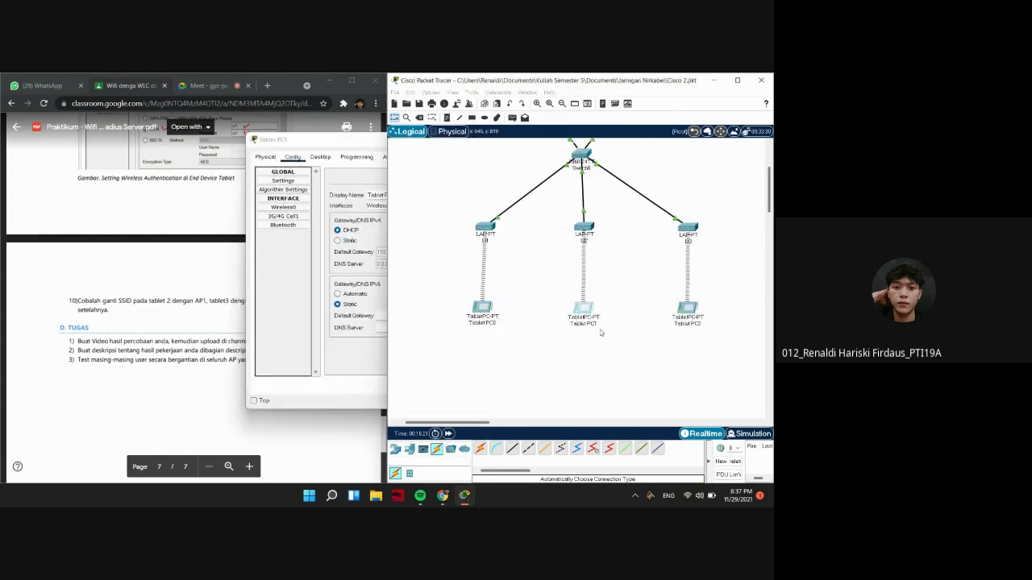
{"action": "mouse_move", "coordinate": [588, 312]}
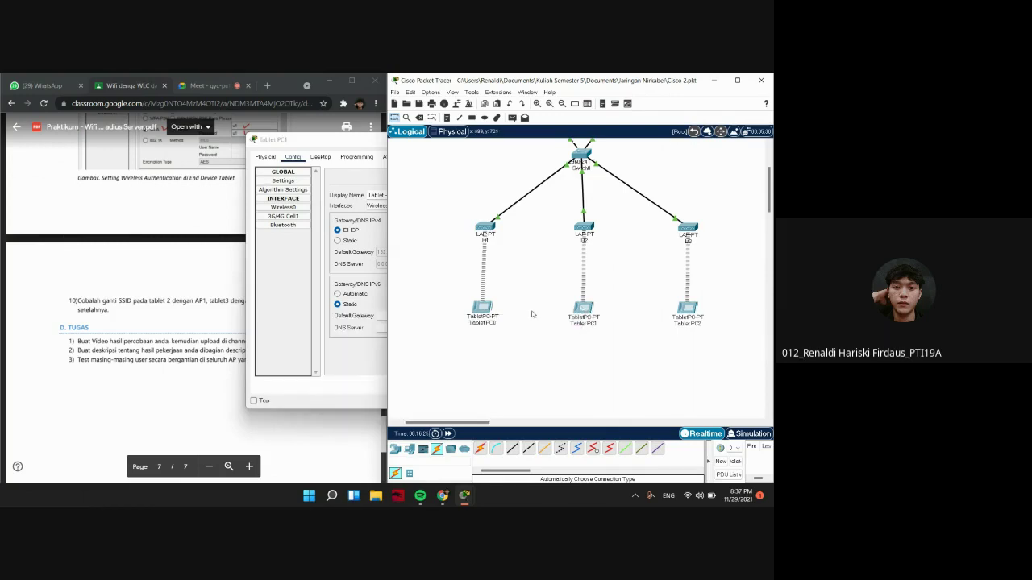
{"action": "left_click", "coordinate": [587, 321]}
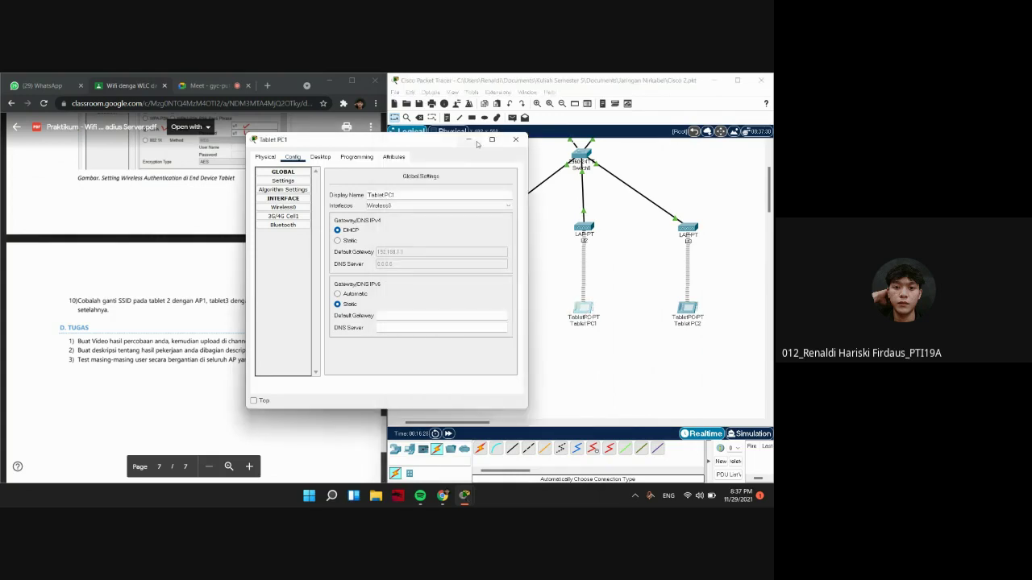
{"action": "left_click", "coordinate": [518, 140]}
{"action": "left_click", "coordinate": [583, 315]}
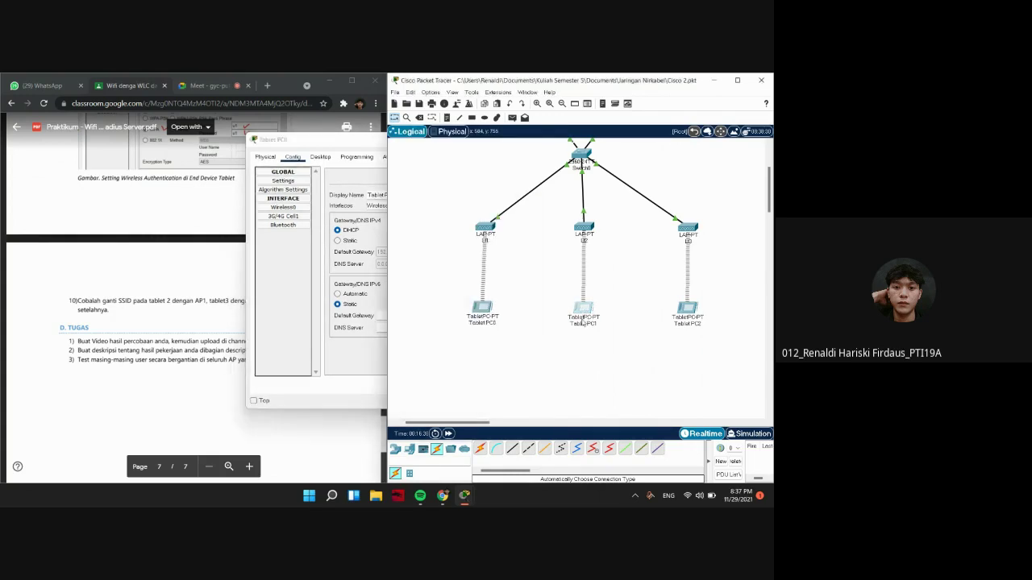
{"action": "mouse_move", "coordinate": [582, 324]}
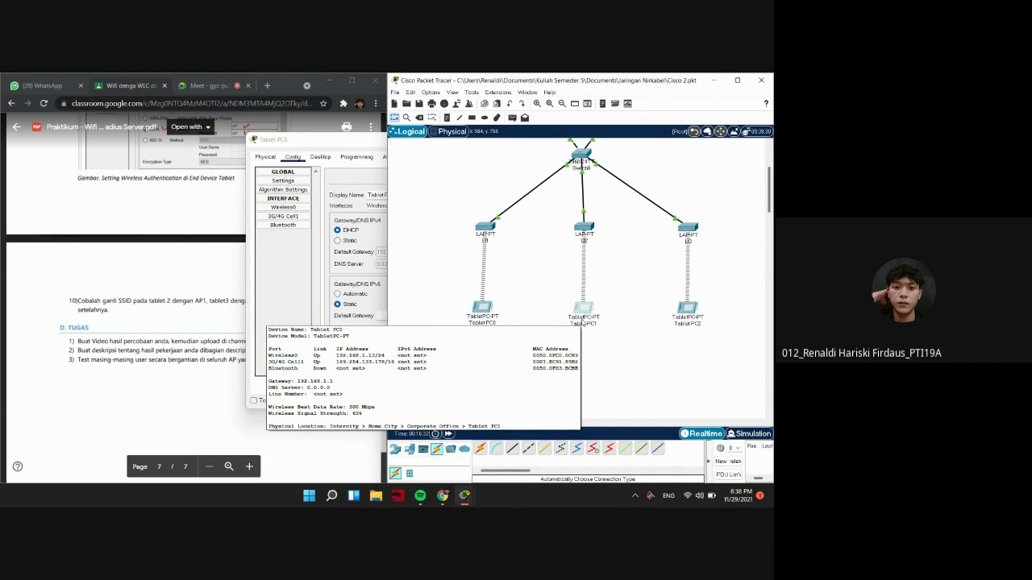
Ping 192.168.1.13 and 192.168.1.14 from Tablet PC0's Command Prompt to test connectivity
{"action": "left_click", "coordinate": [489, 318]}
{"action": "left_click", "coordinate": [321, 157]}
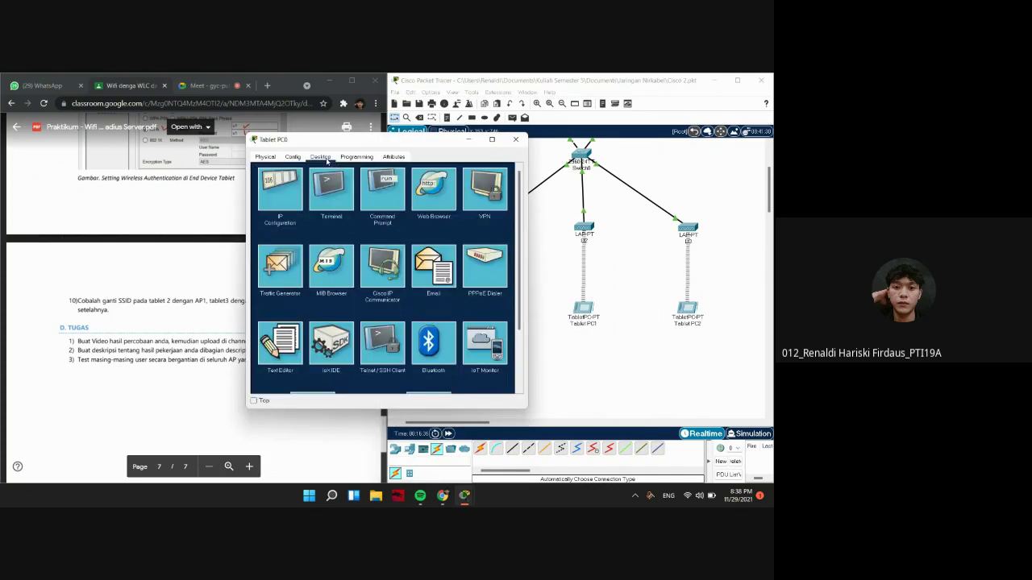
{"action": "left_click", "coordinate": [381, 207]}
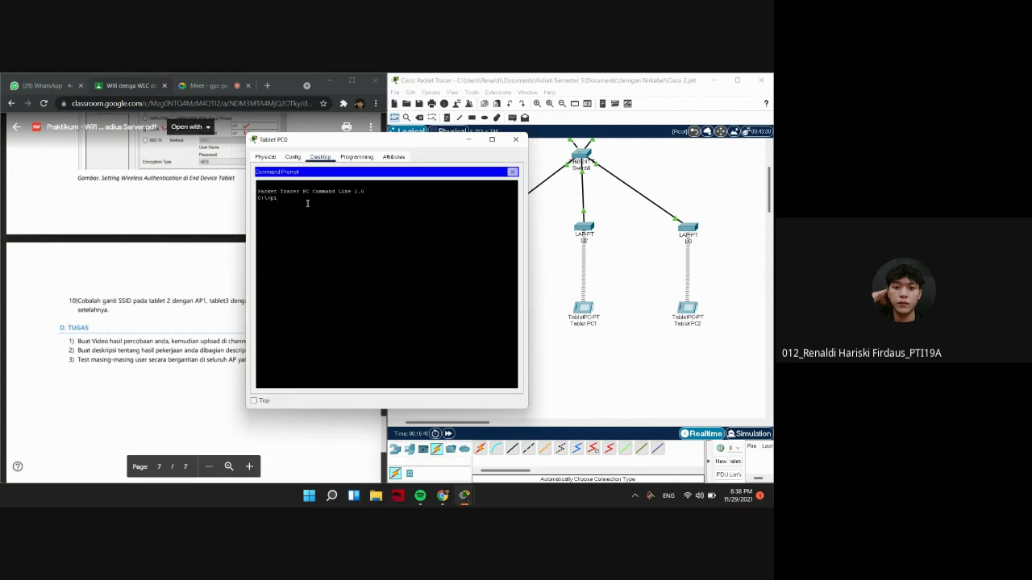
{"action": "type", "text": "ping 192.168.1.18"}
{"action": "key", "text": "Return"}
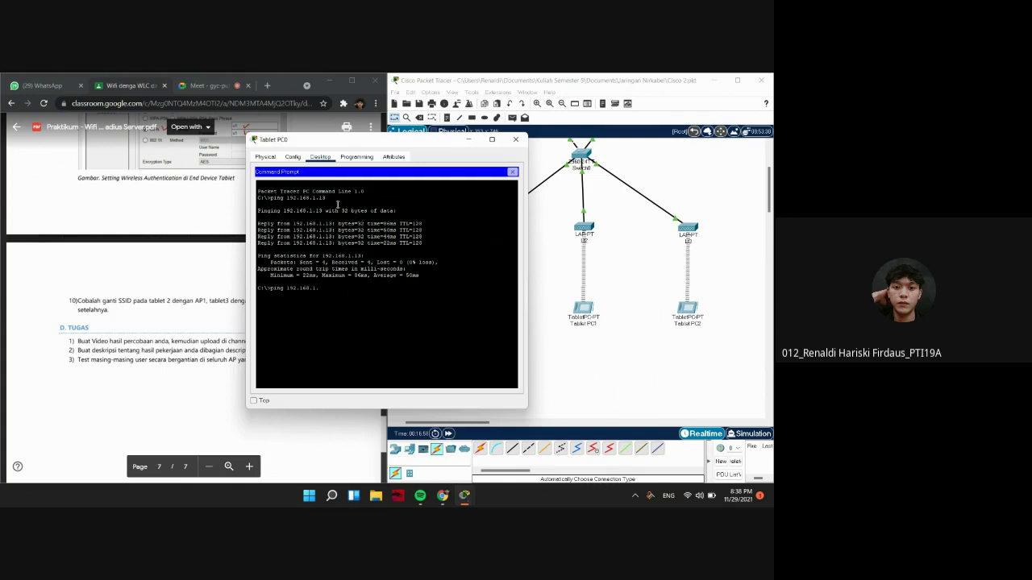
{"action": "key", "text": "Return"}
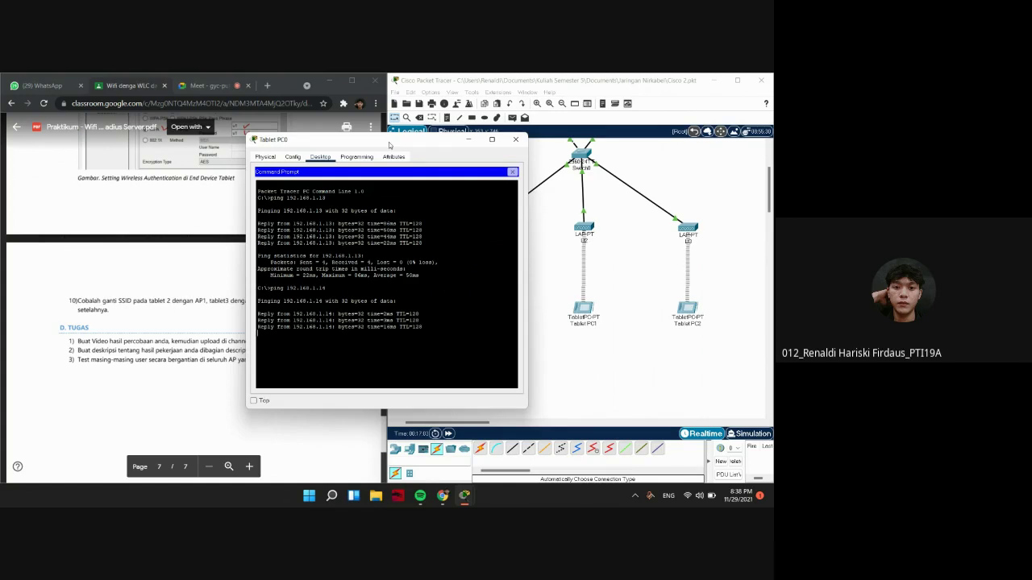
Move Tablet PC0's window aside to view the ping output against the topology, and close the device window
{"action": "left_click_drag", "start_coordinate": [389, 145], "coordinate": [370, 128]}
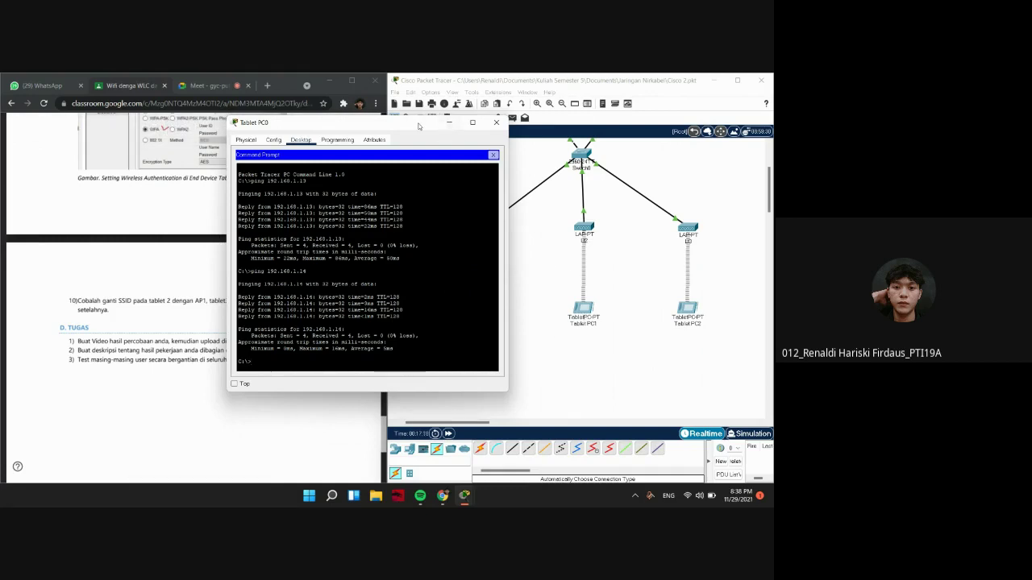
{"action": "left_click_drag", "start_coordinate": [417, 127], "coordinate": [397, 135]}
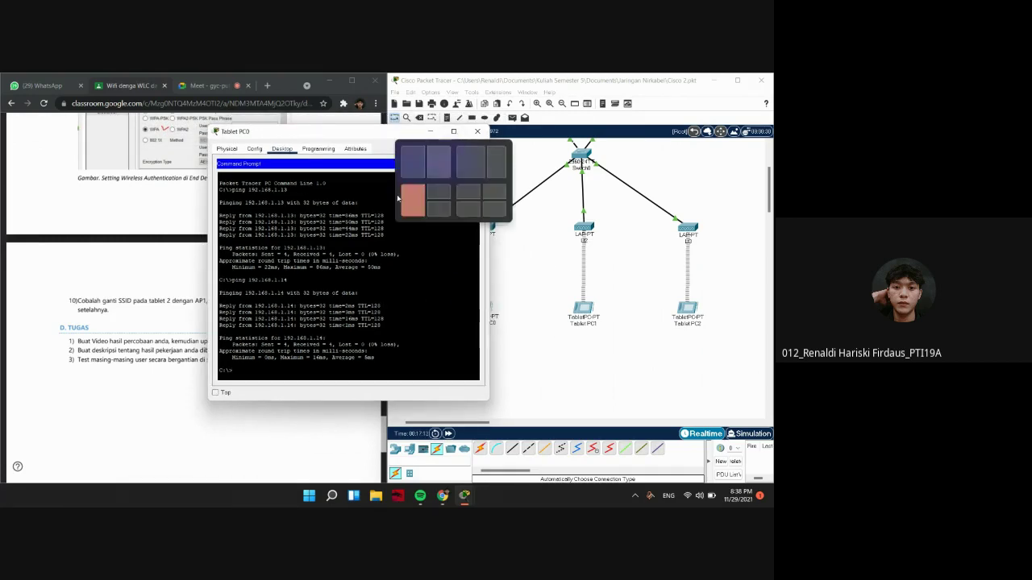
{"action": "left_click", "coordinate": [477, 132]}
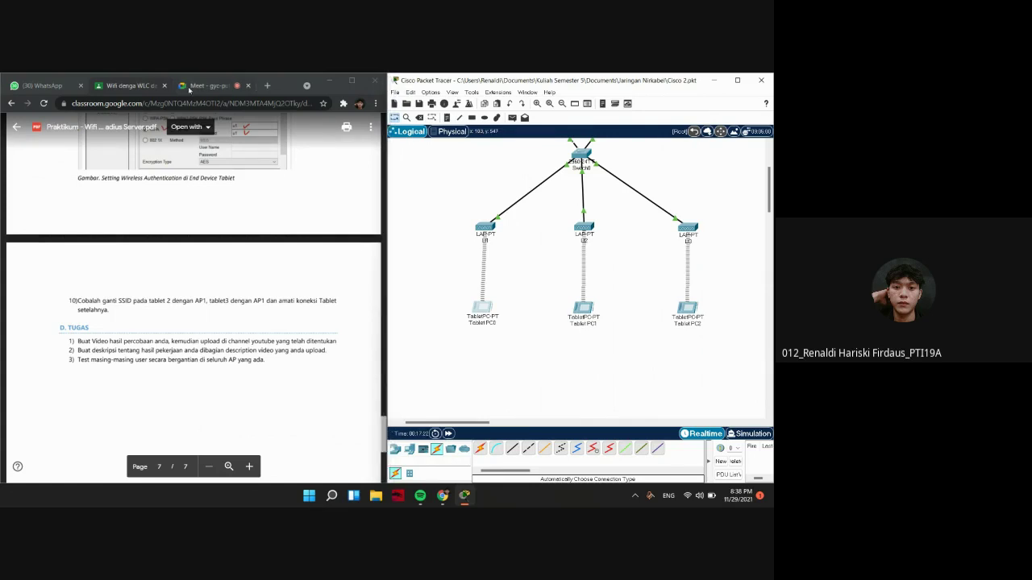
Switch to the Google Meet call in the browser, maximize its window and stop presenting the screen
{"action": "left_click", "coordinate": [193, 87]}
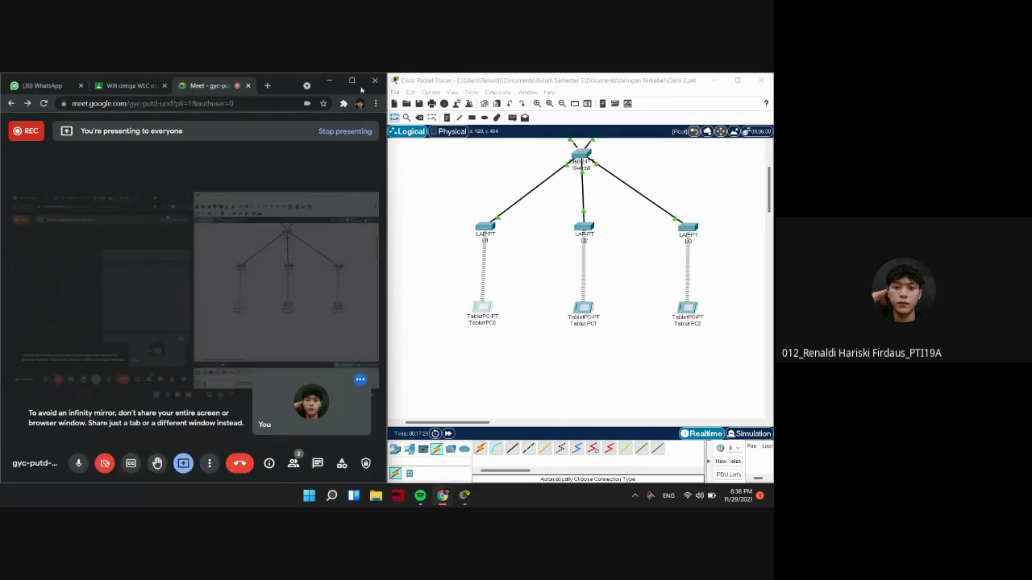
{"action": "left_click", "coordinate": [351, 81]}
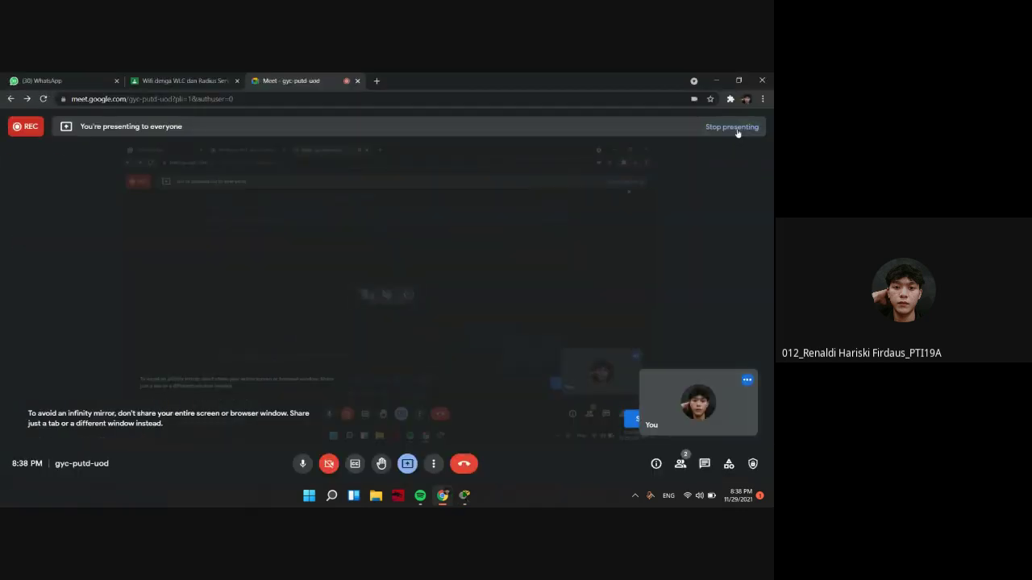
{"action": "left_click", "coordinate": [732, 126]}
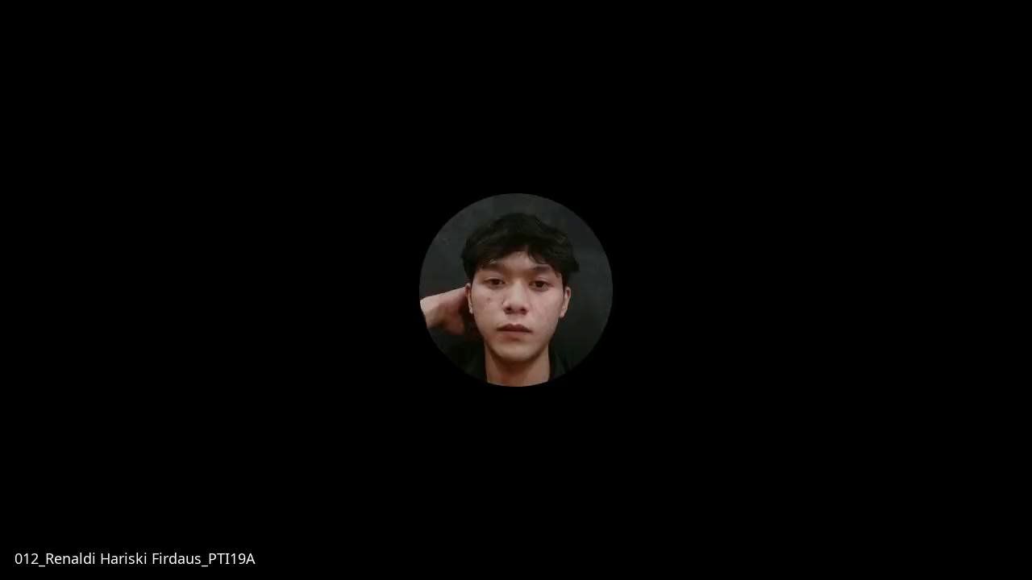